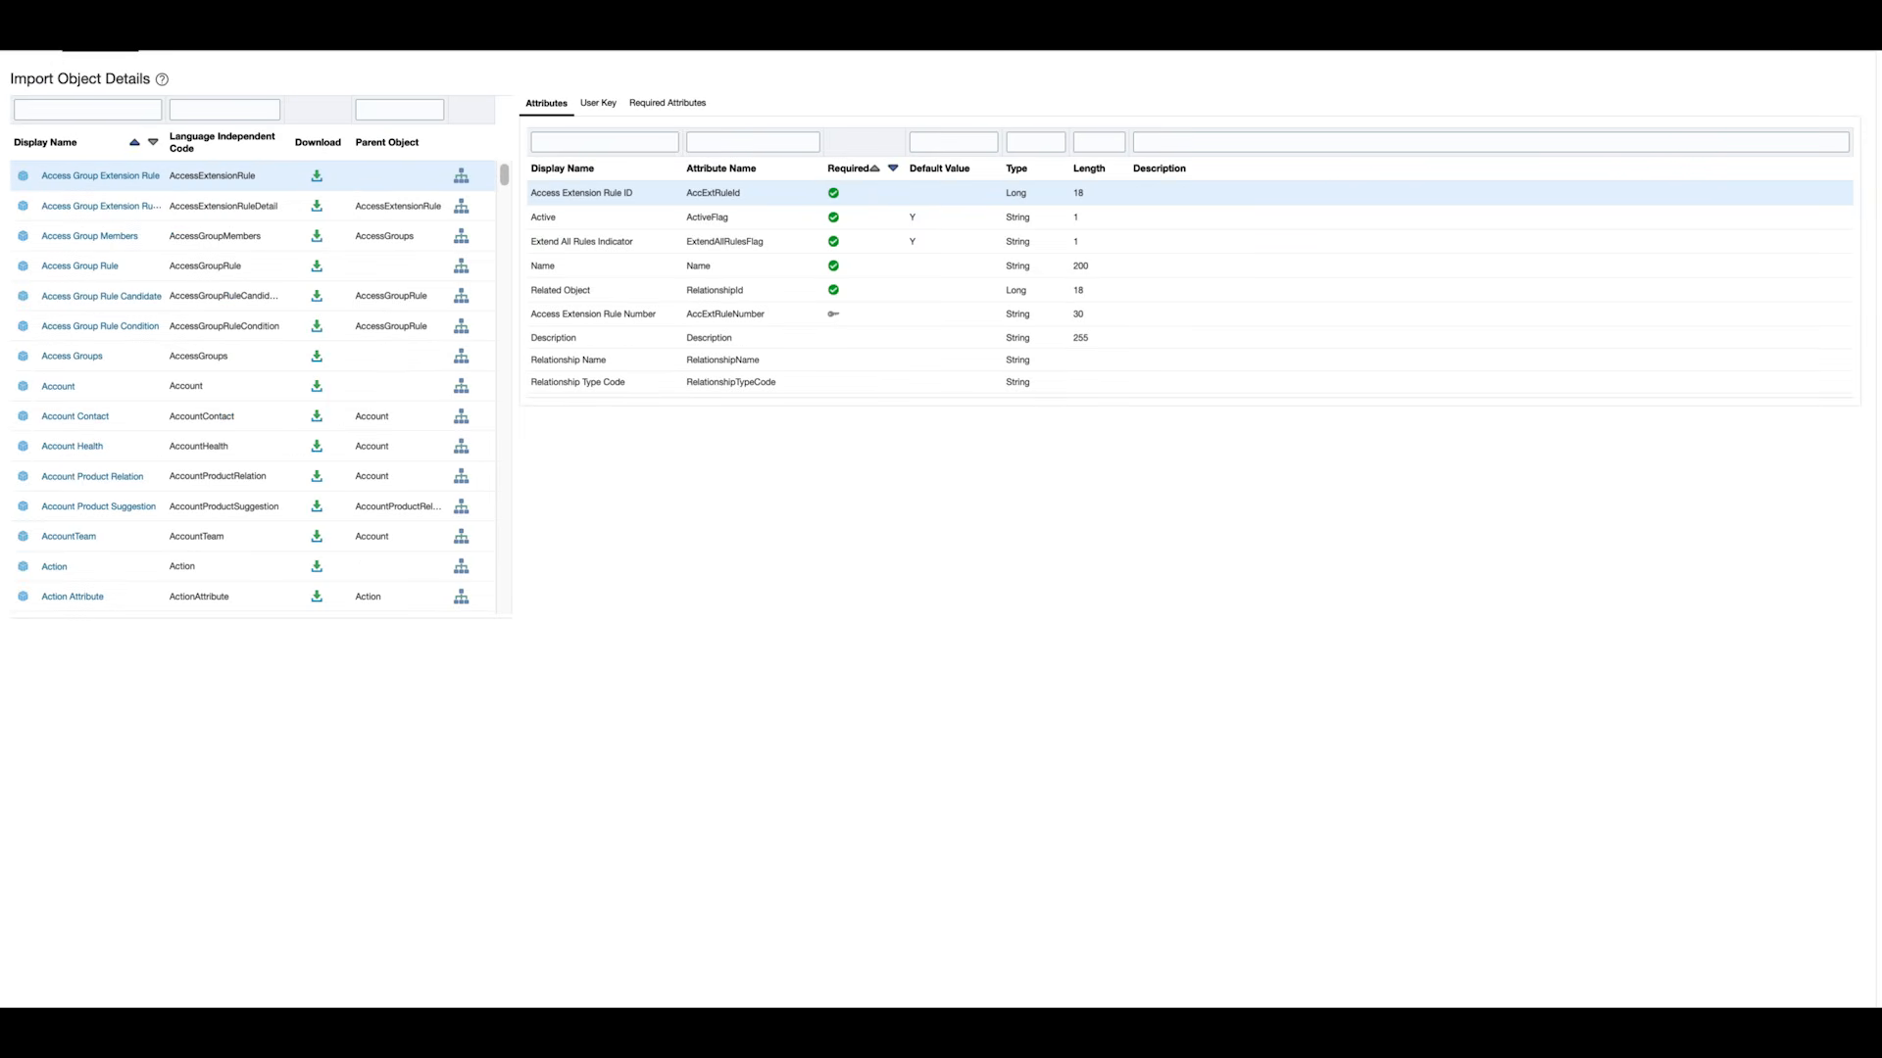
Download the Access Group Members import template and save it to the Downloads folder.
left_click(40, 40)
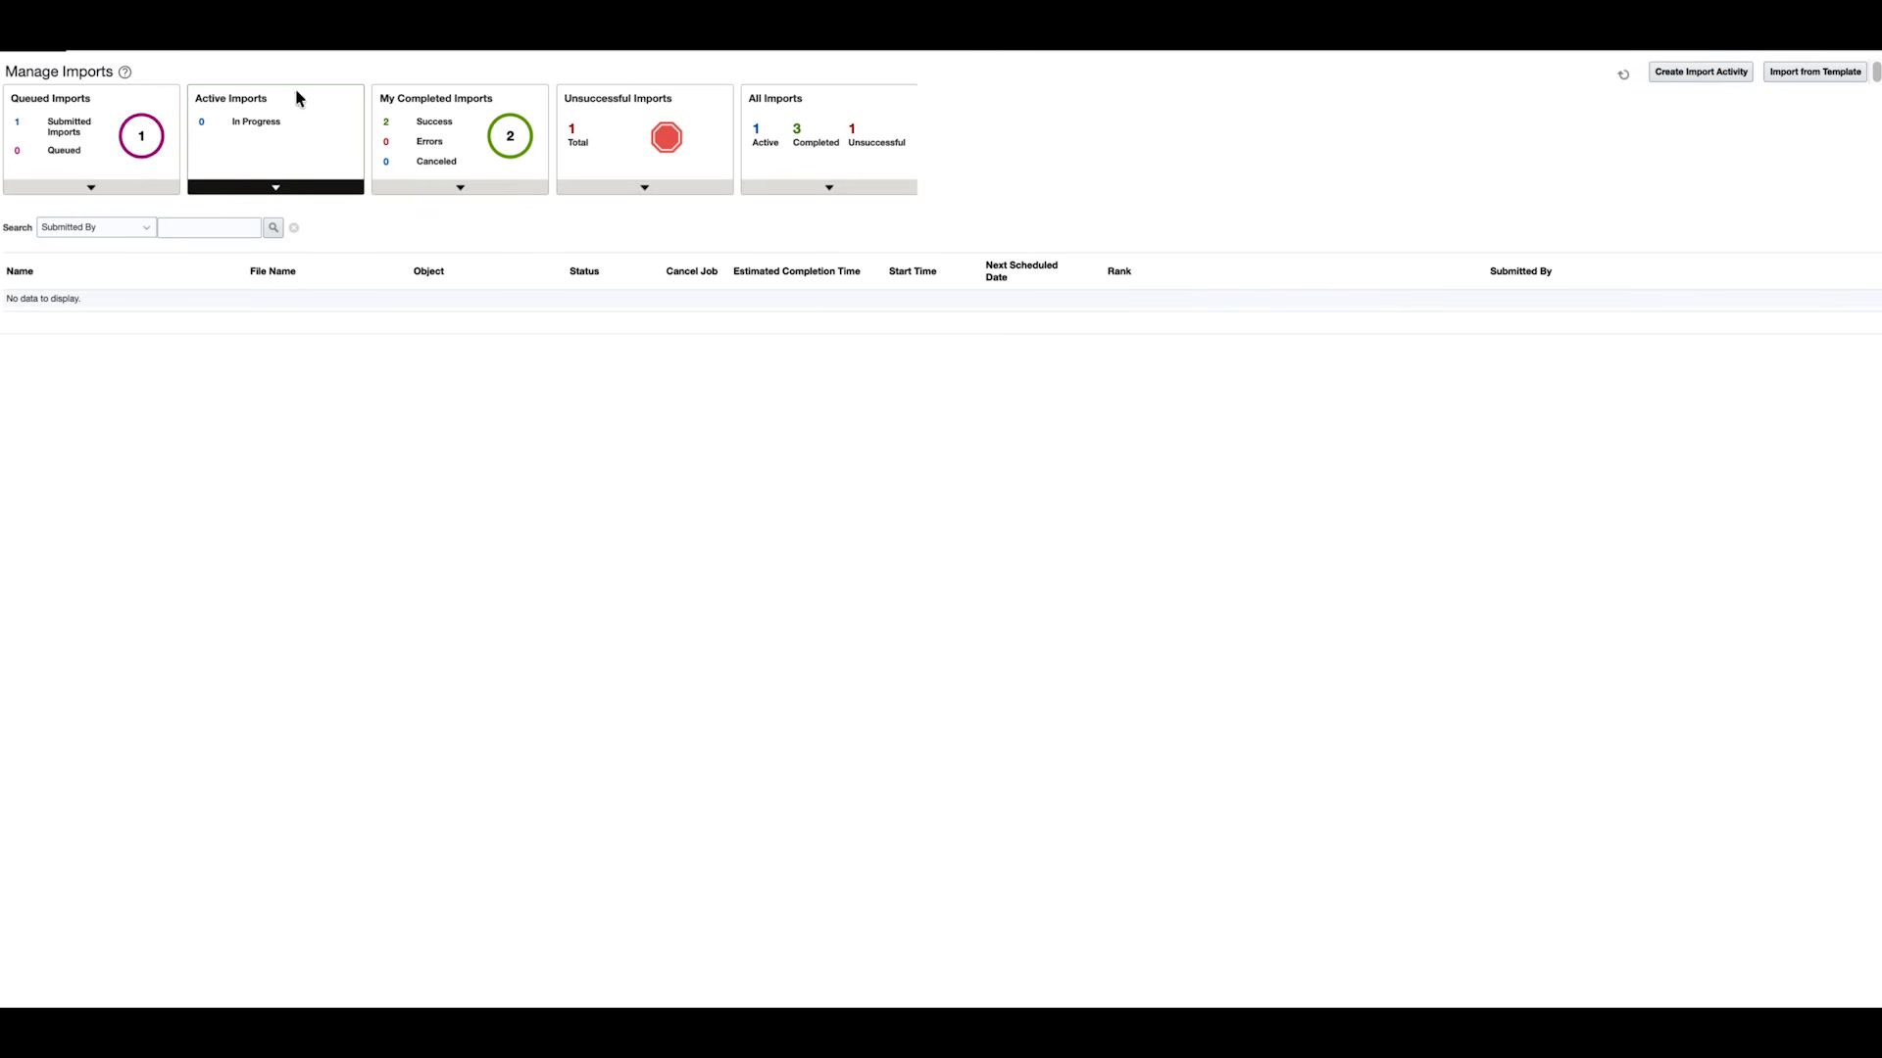
left_click(106, 40)
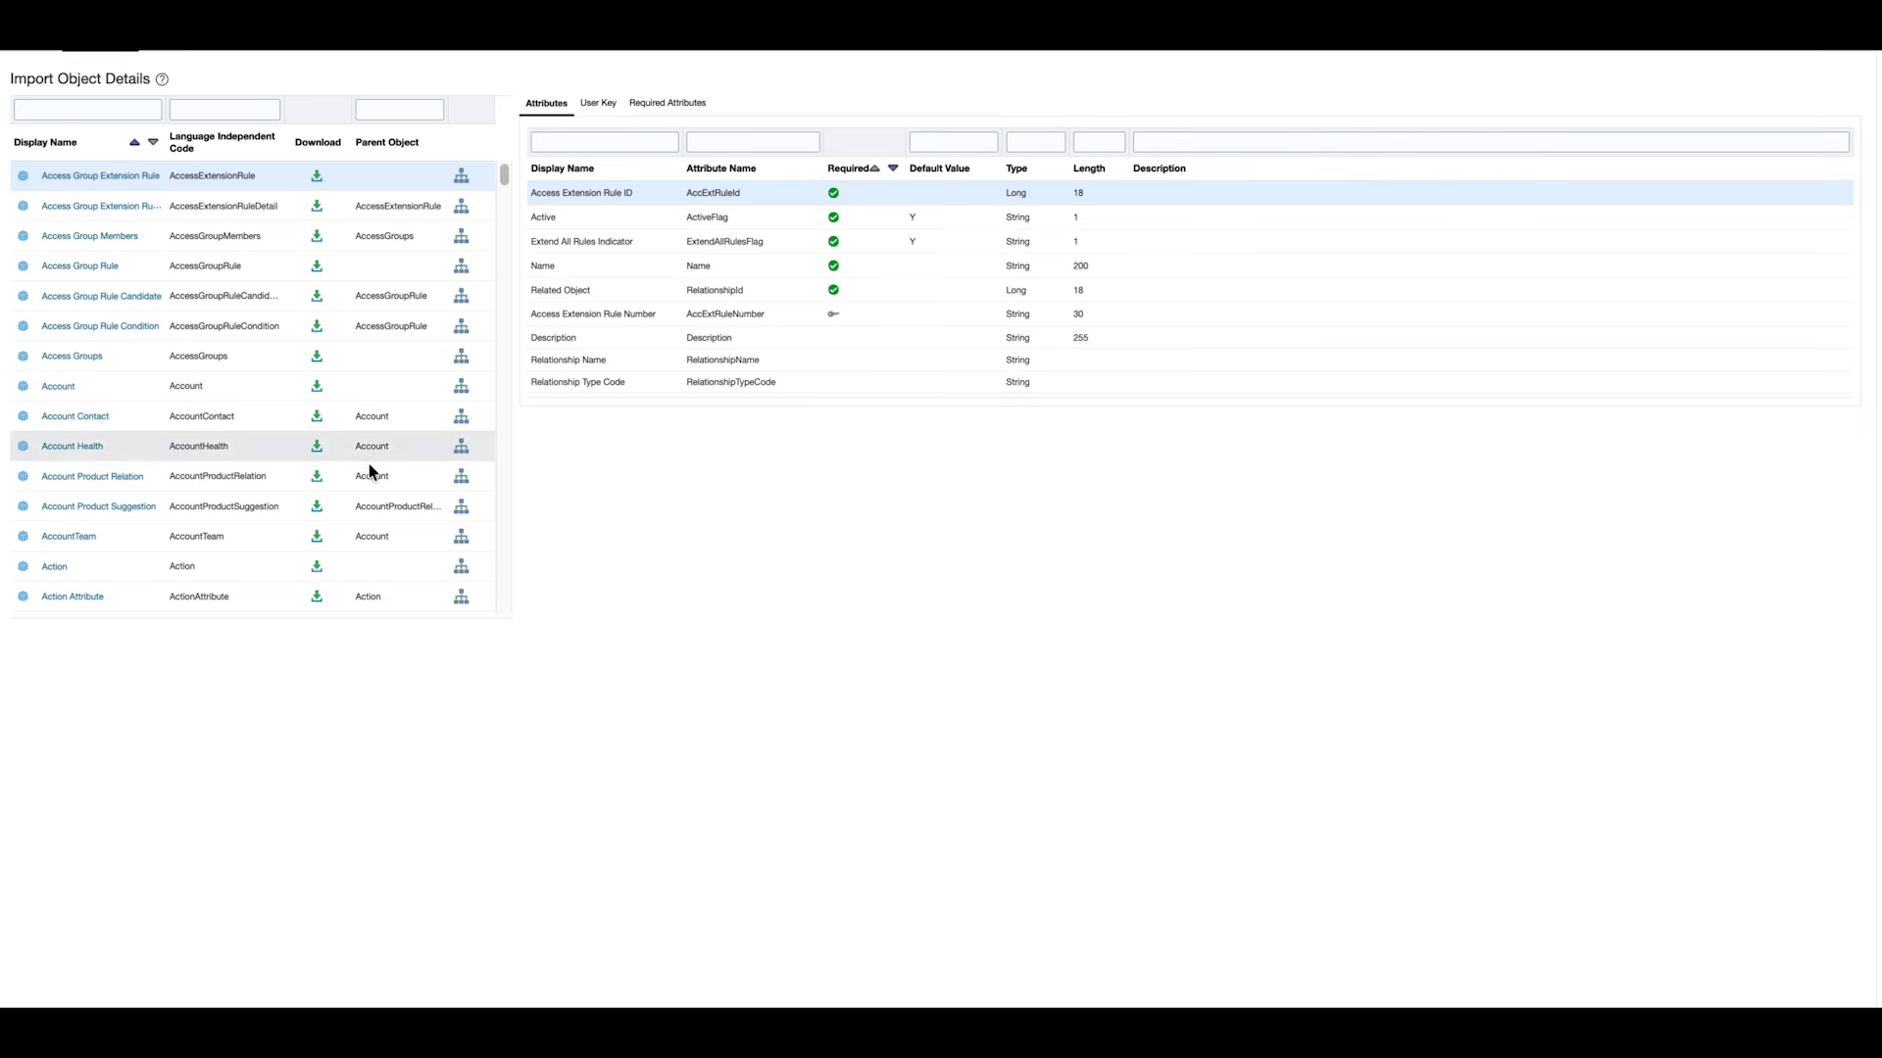
left_click(321, 239)
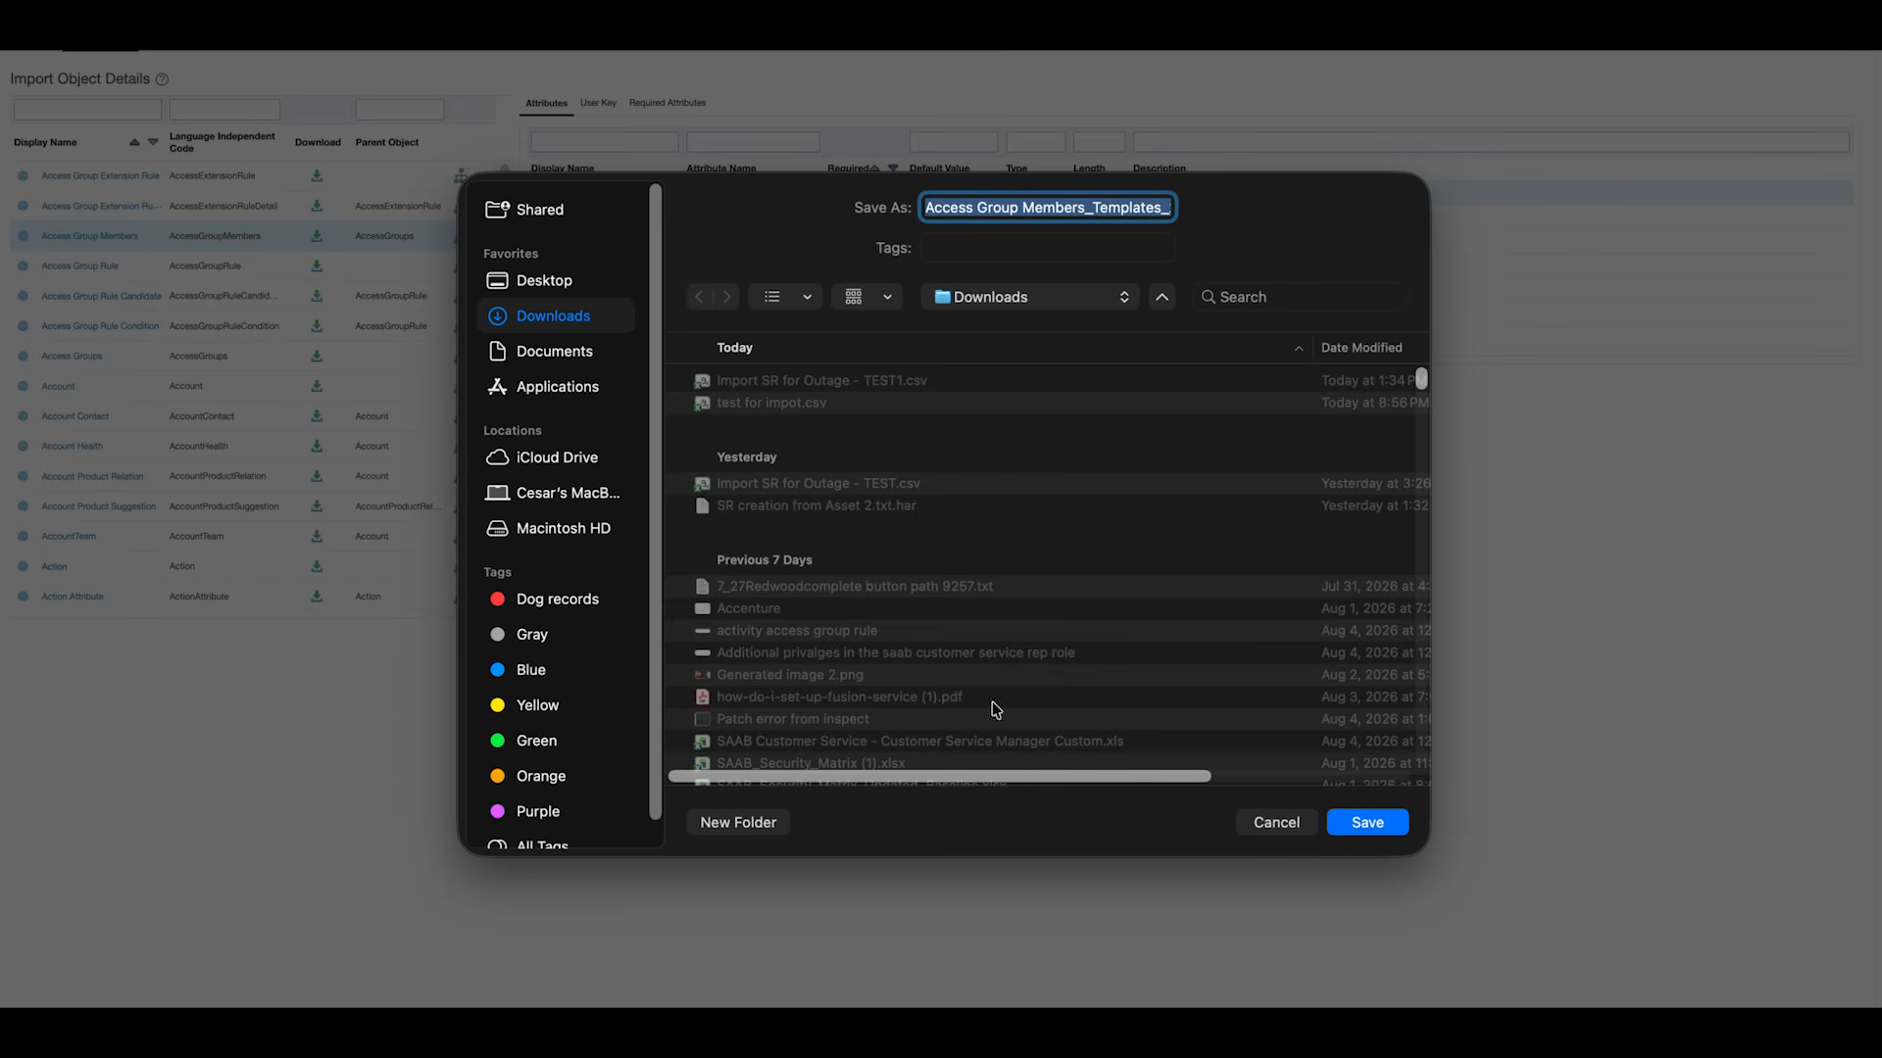
left_click(1388, 829)
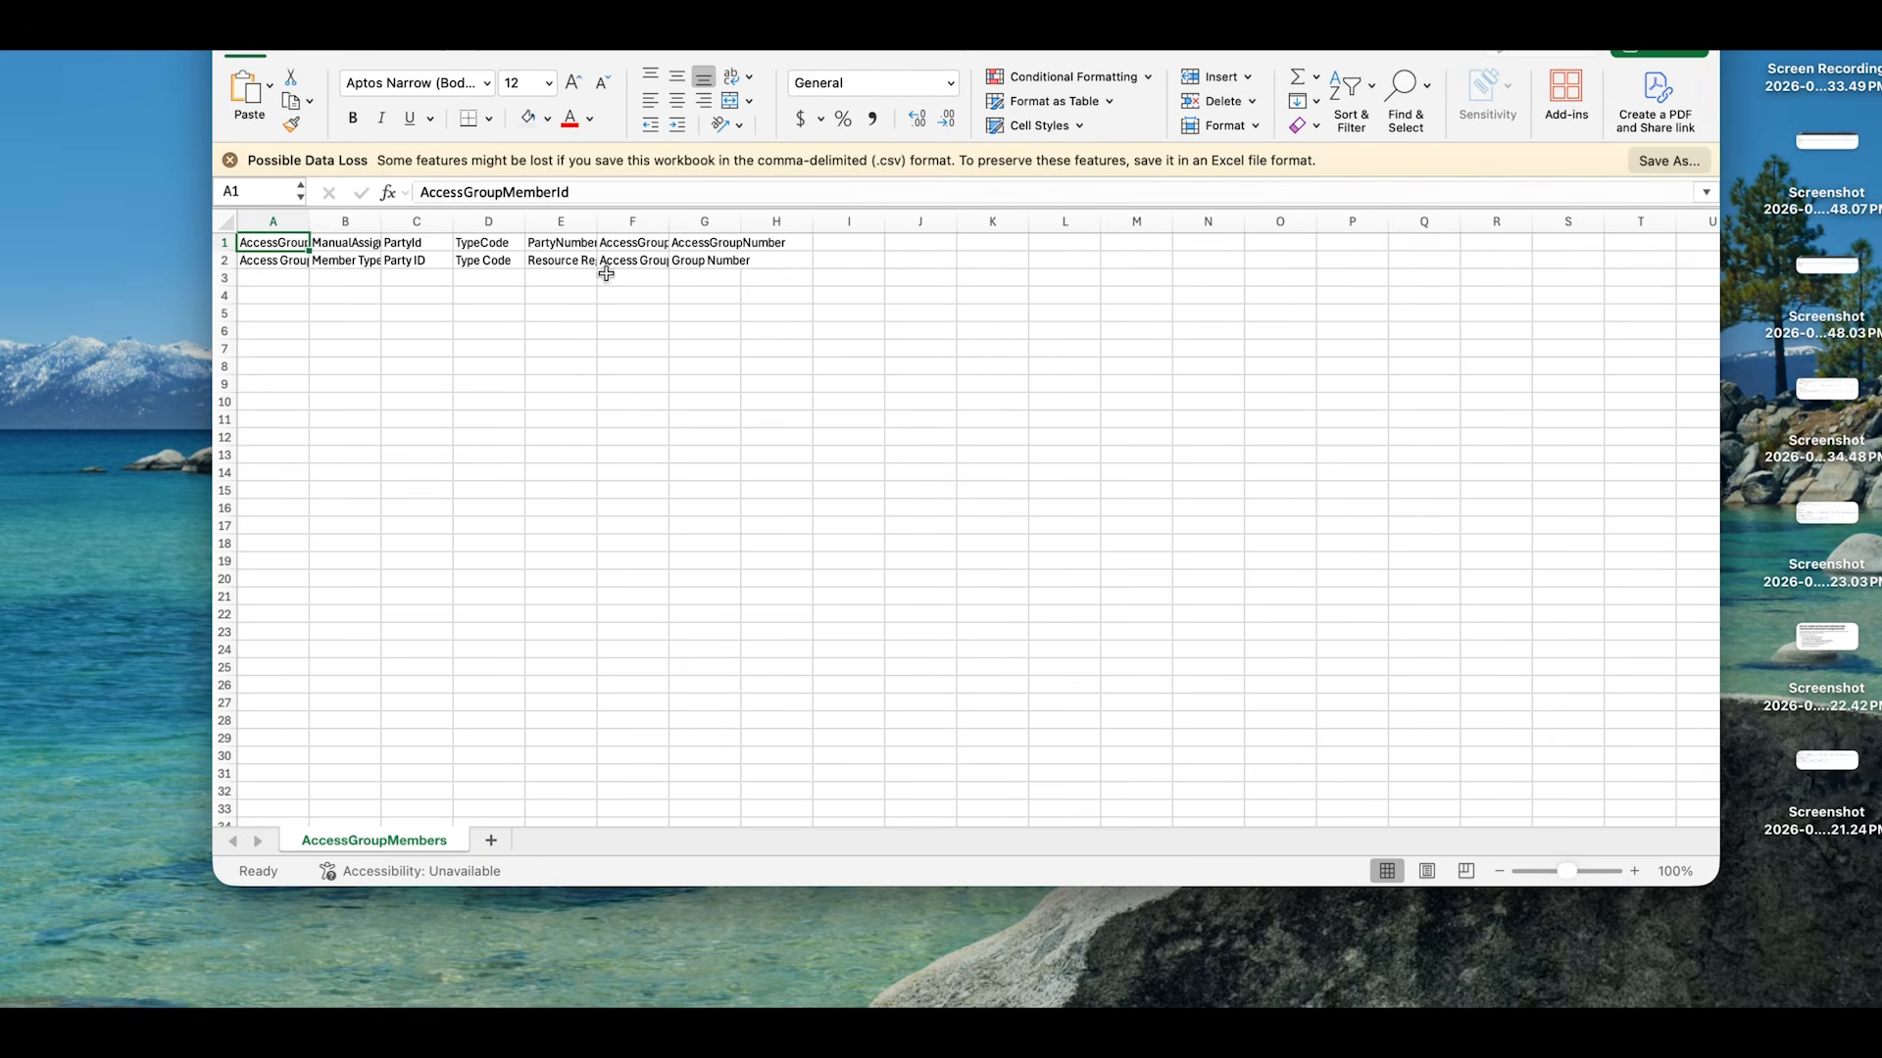
In the Excel template, widen column B and review the attribute names and display names in the two header rows.
left_click_drag(515, 260, 388, 259)
left_click(348, 260)
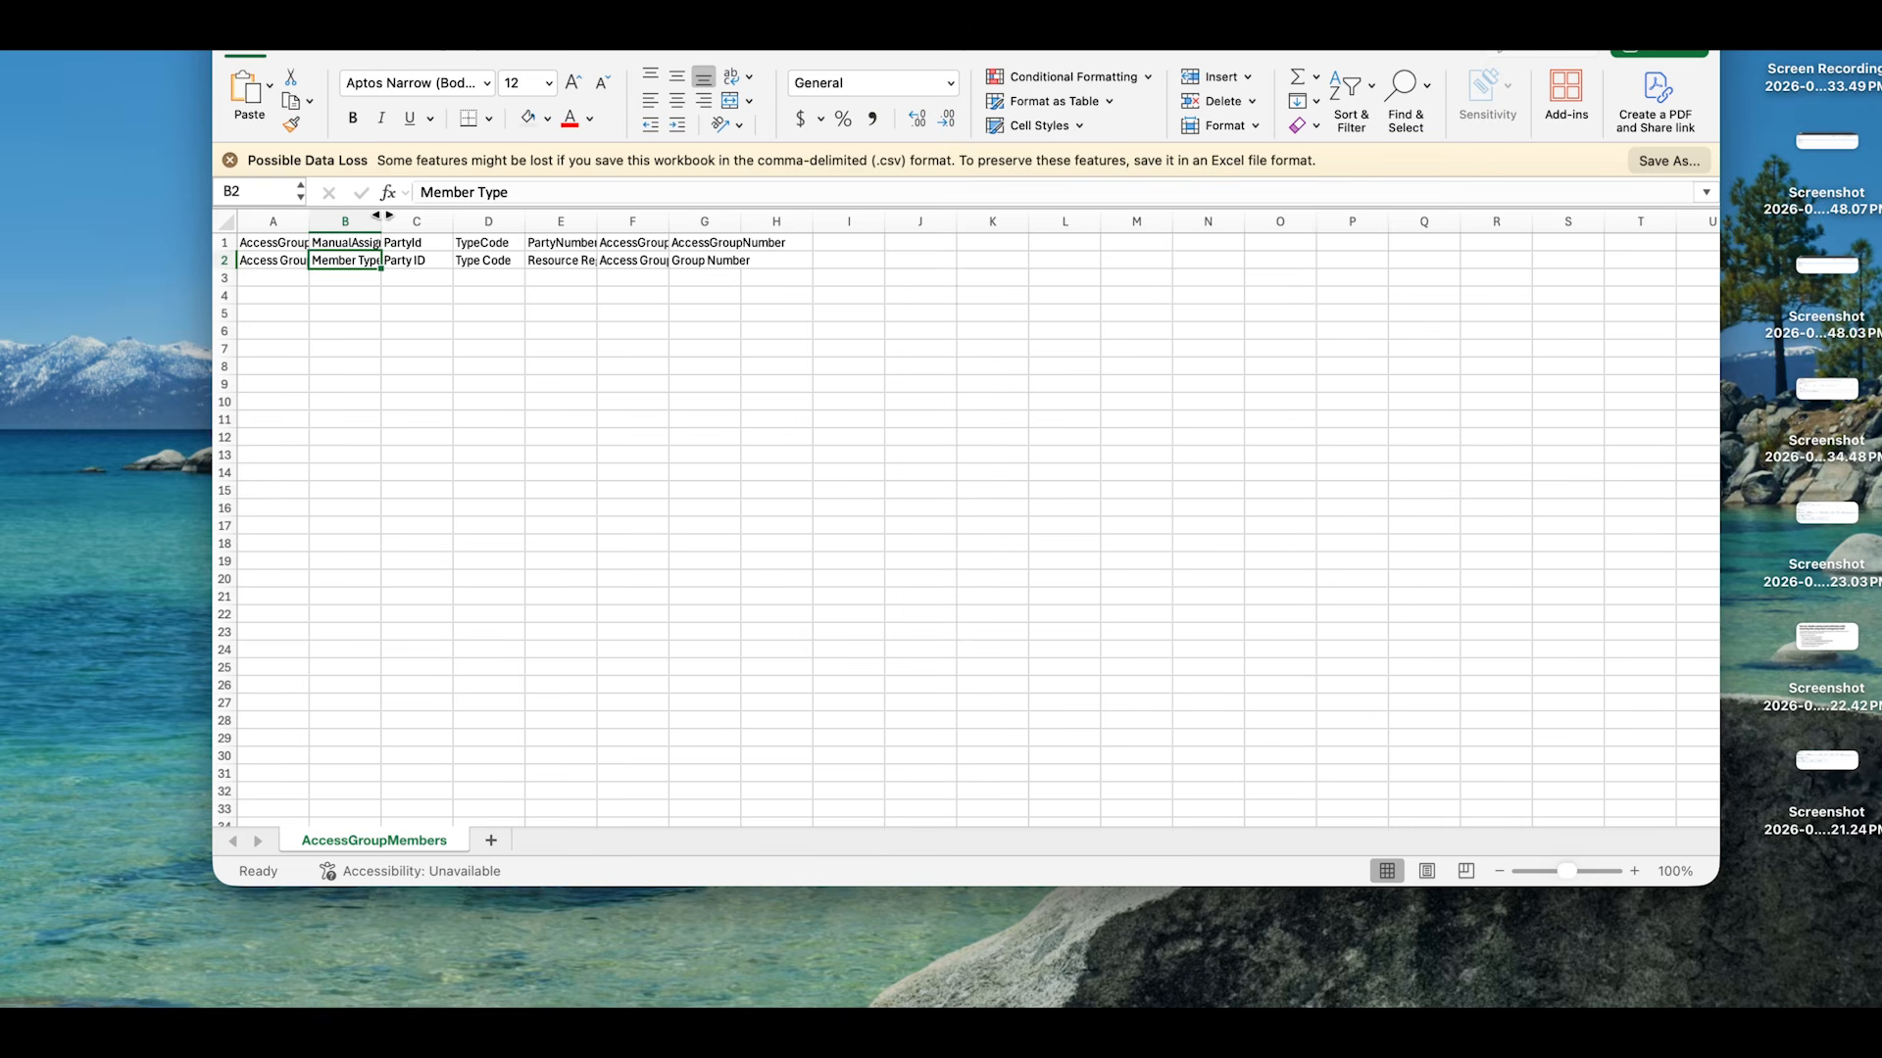
left_click_drag(381, 221, 469, 222)
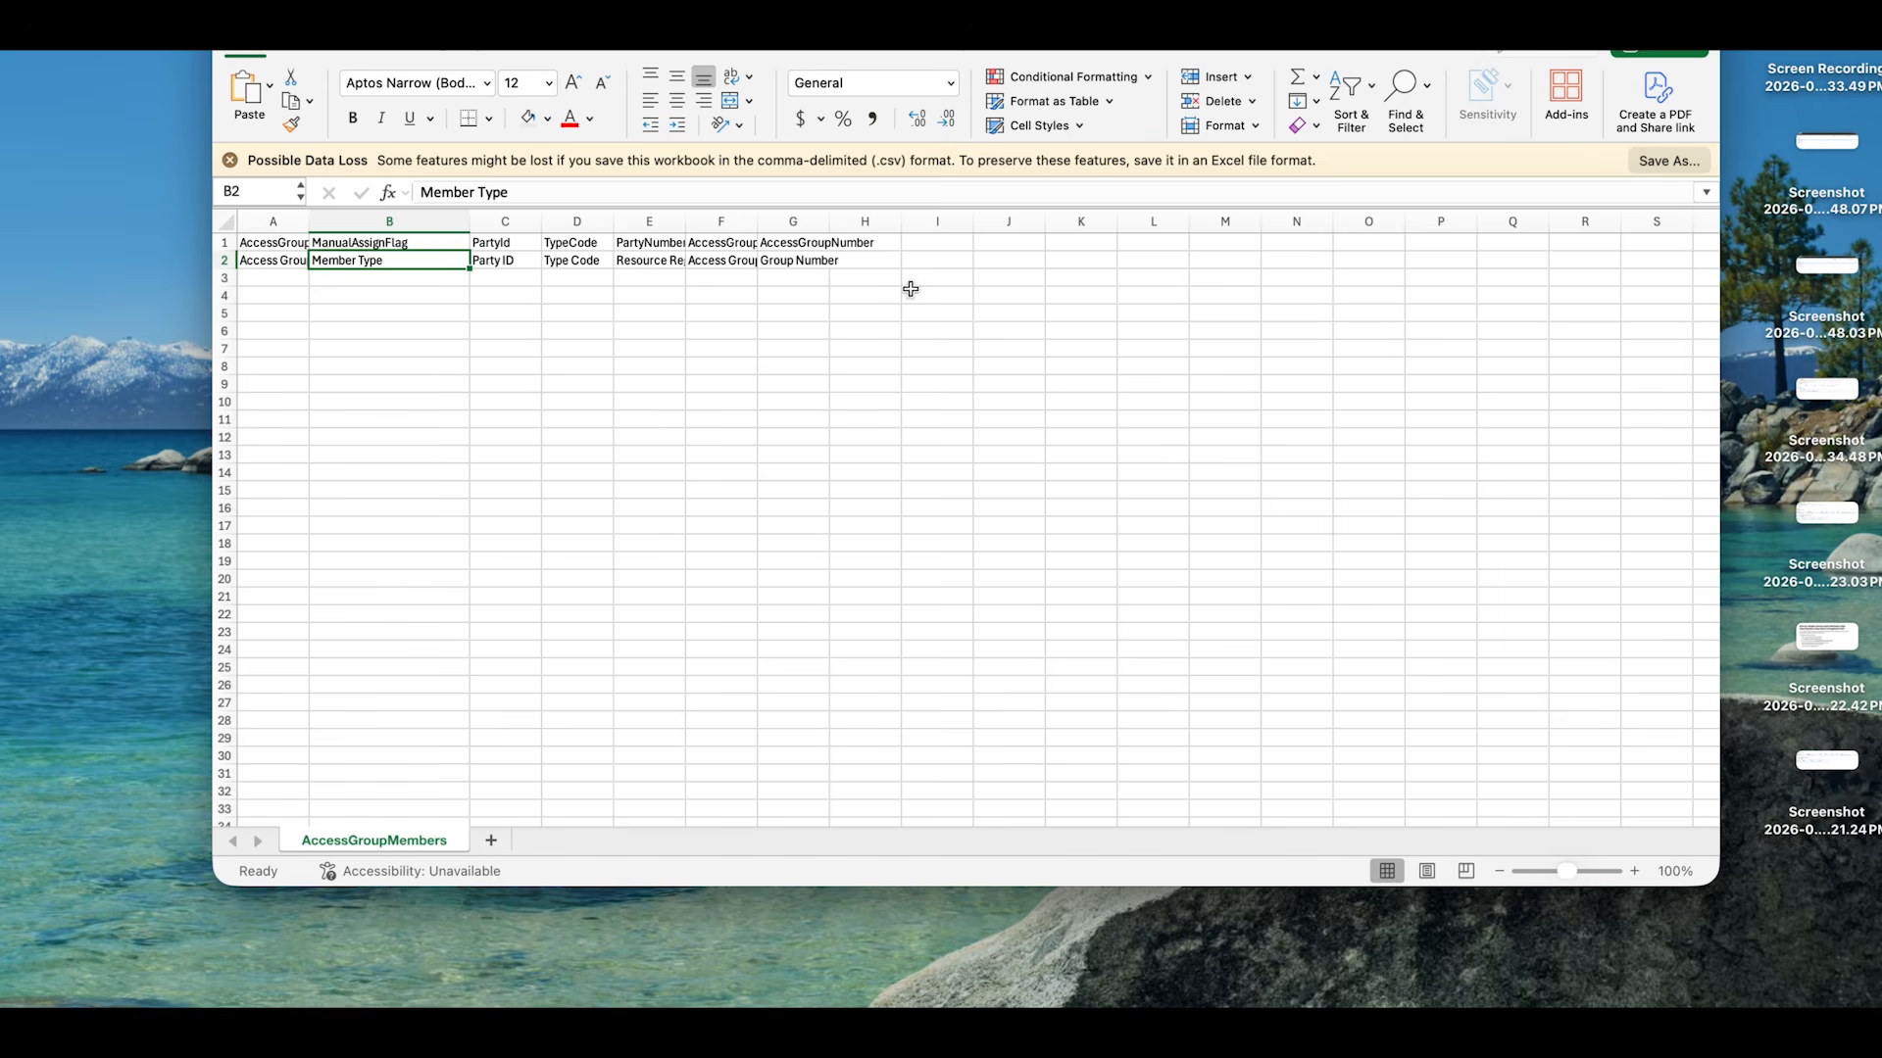
left_click_drag(263, 261, 789, 261)
left_click_drag(279, 245, 853, 243)
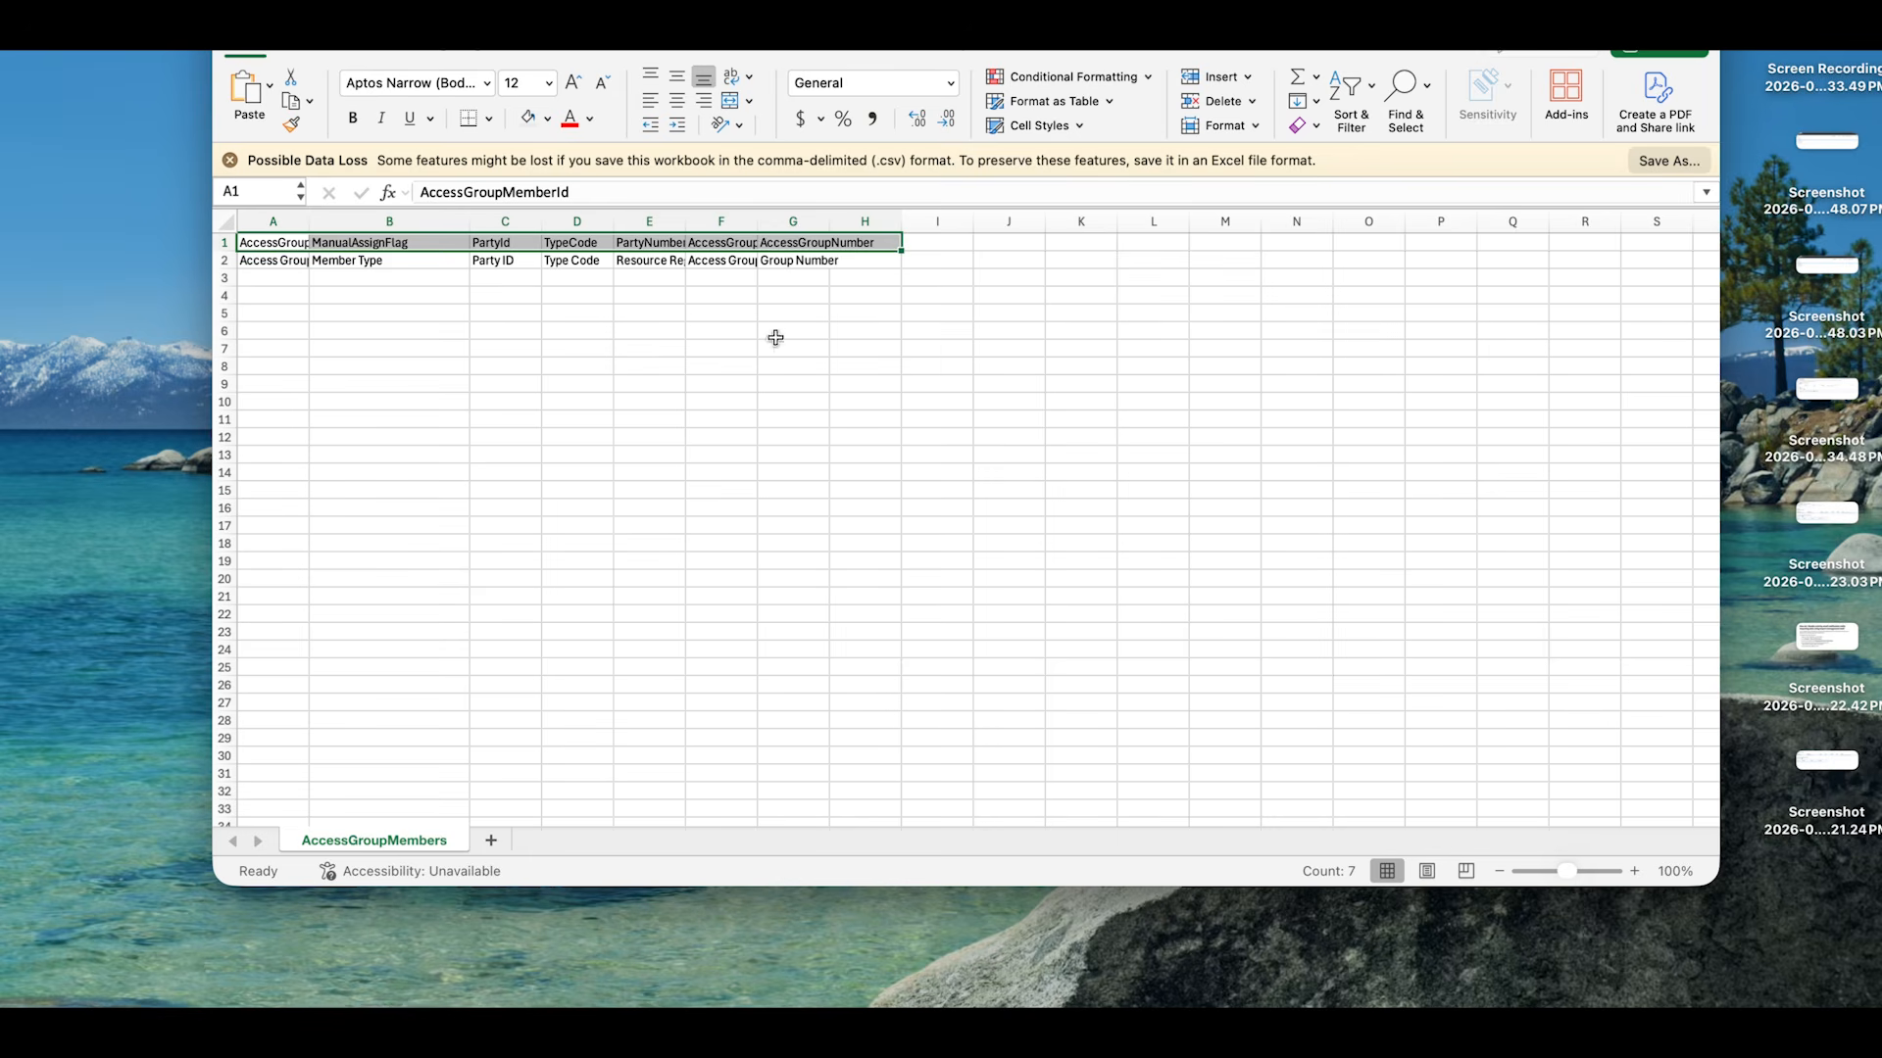
Switch back to the browser, open the import and export generation page, and read its instruction on publishing the sandbox.
key("ctrl+Right")
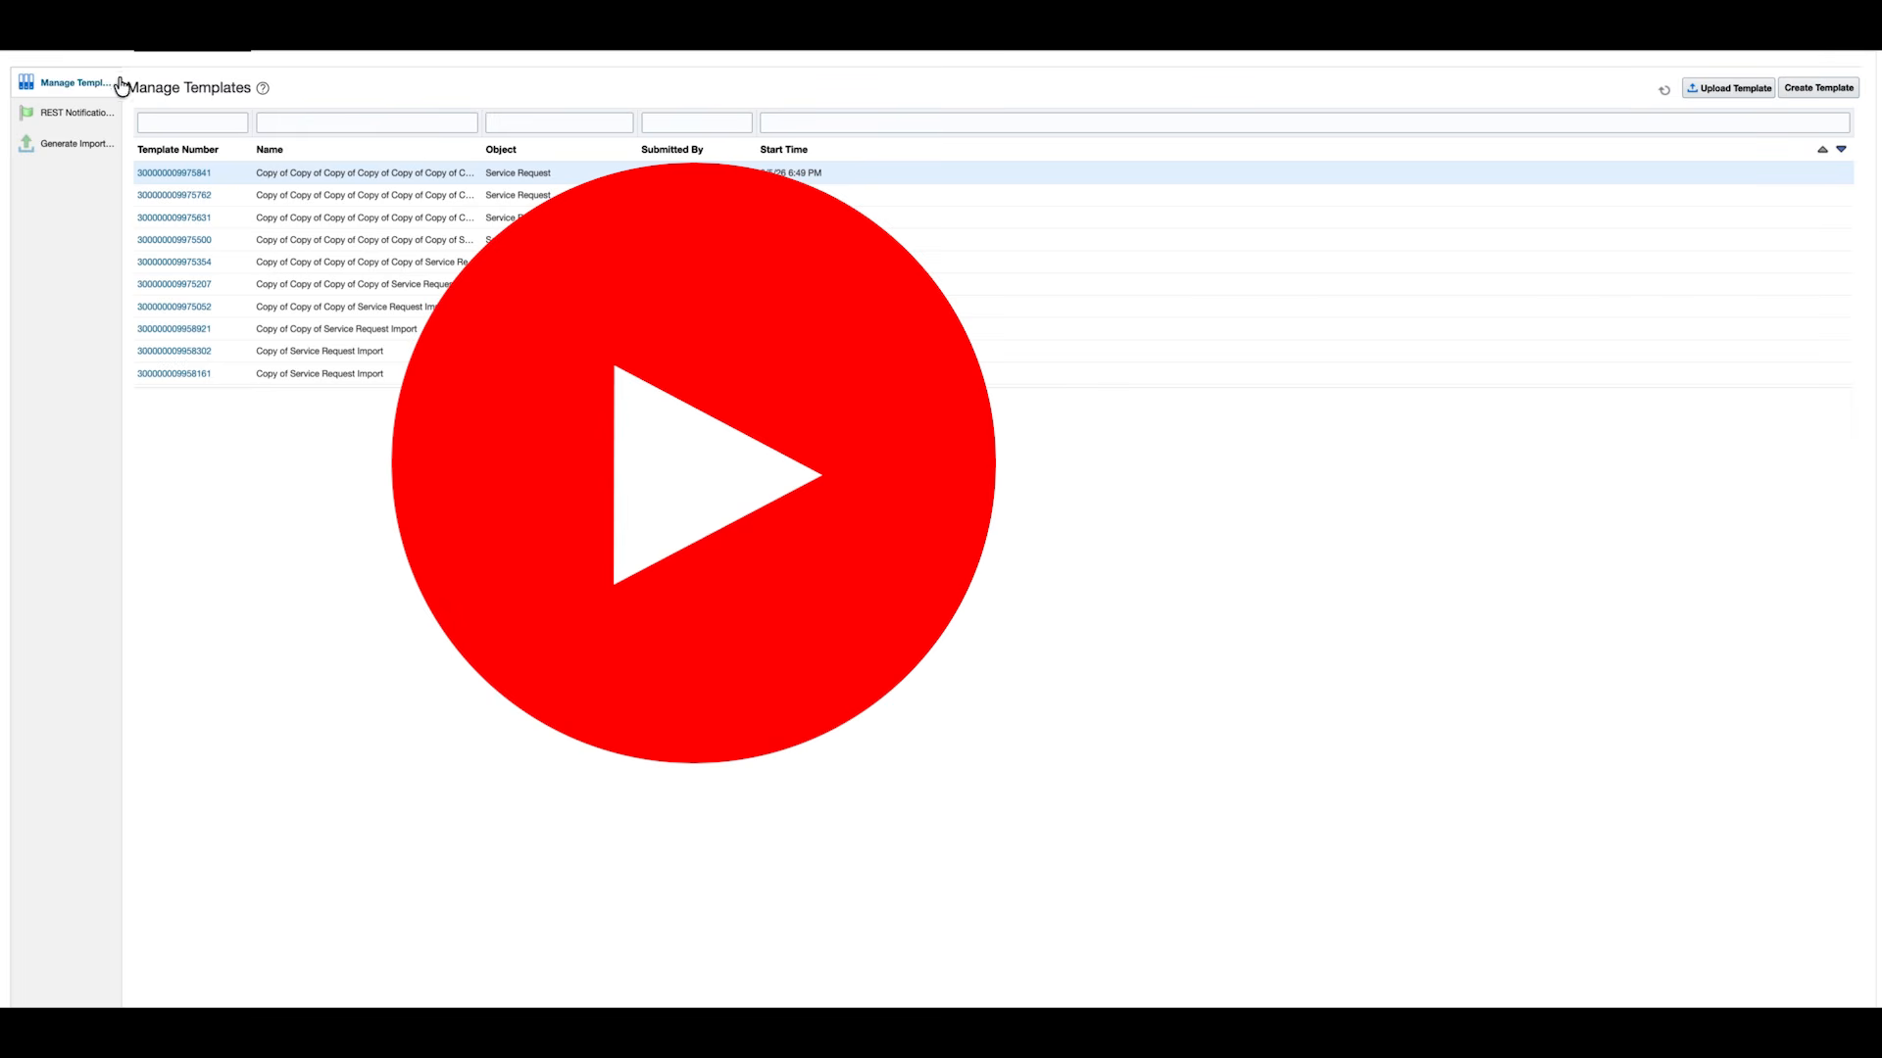
left_click(69, 144)
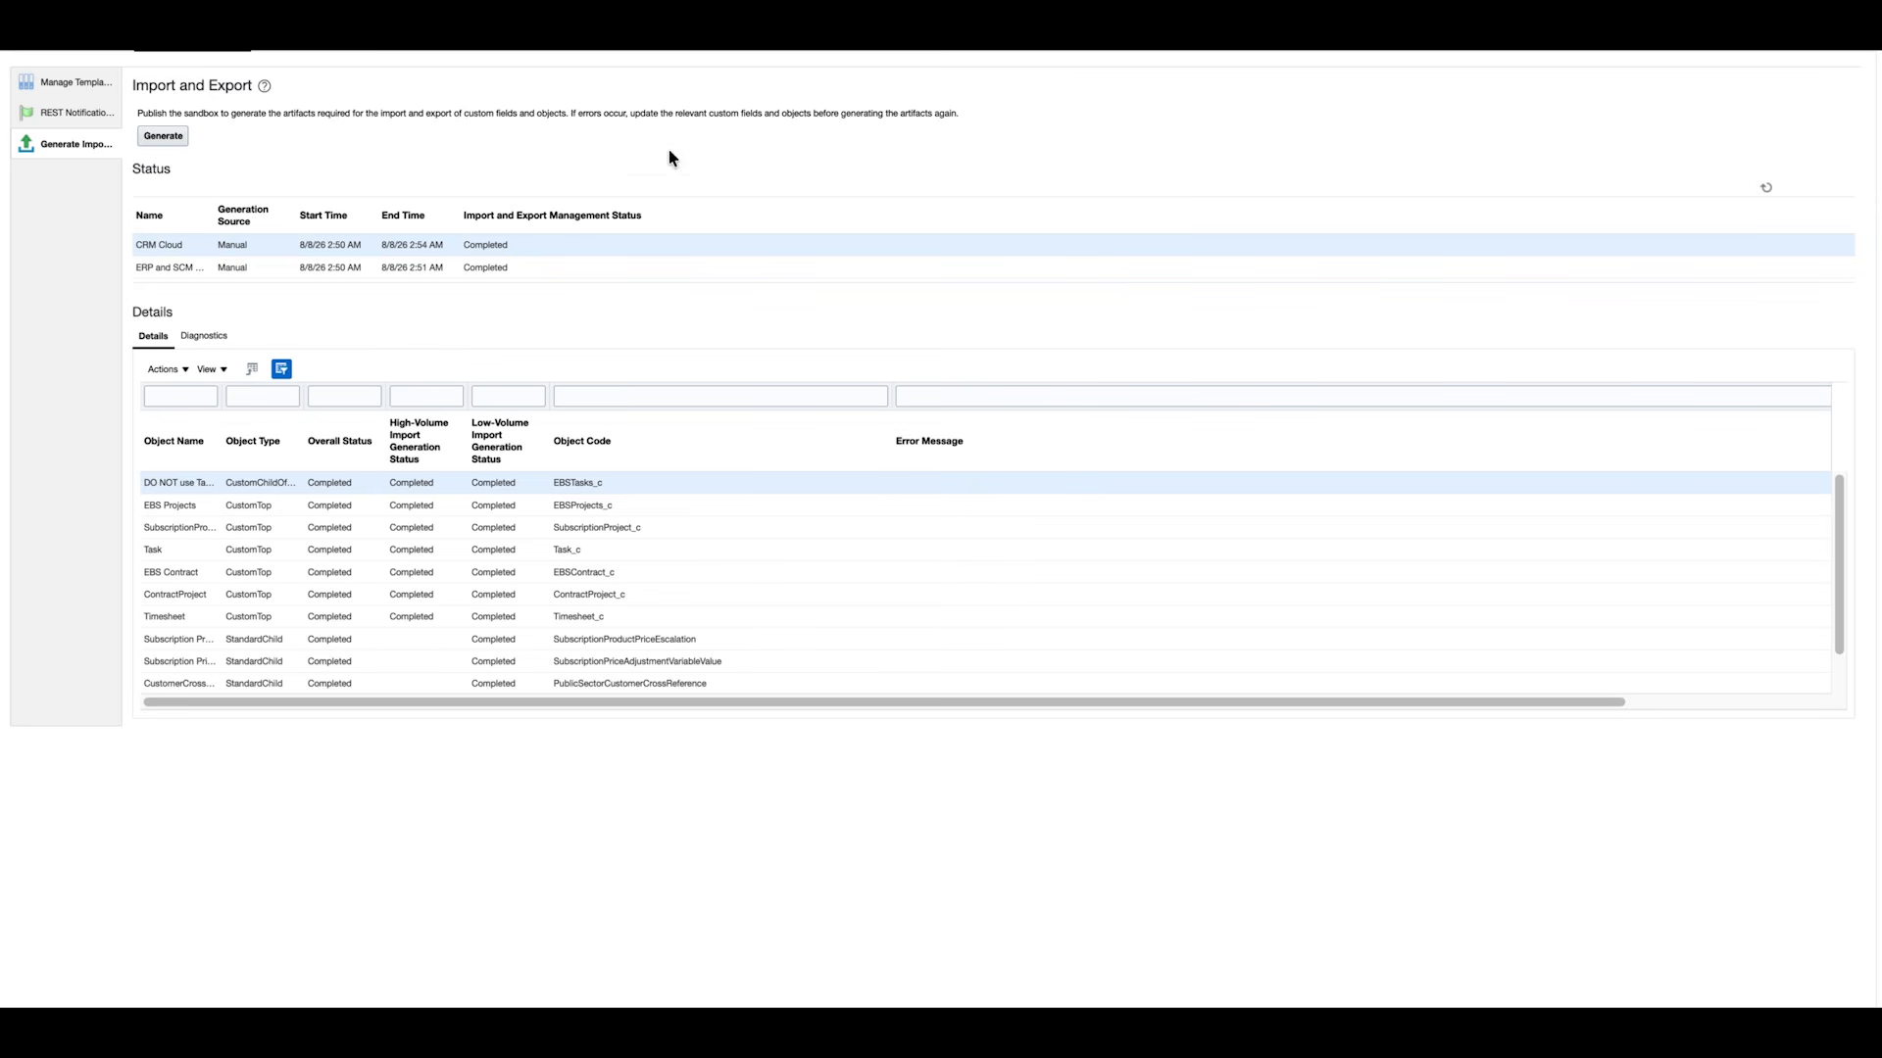
left_click_drag(426, 113, 448, 112)
triple_click(449, 111)
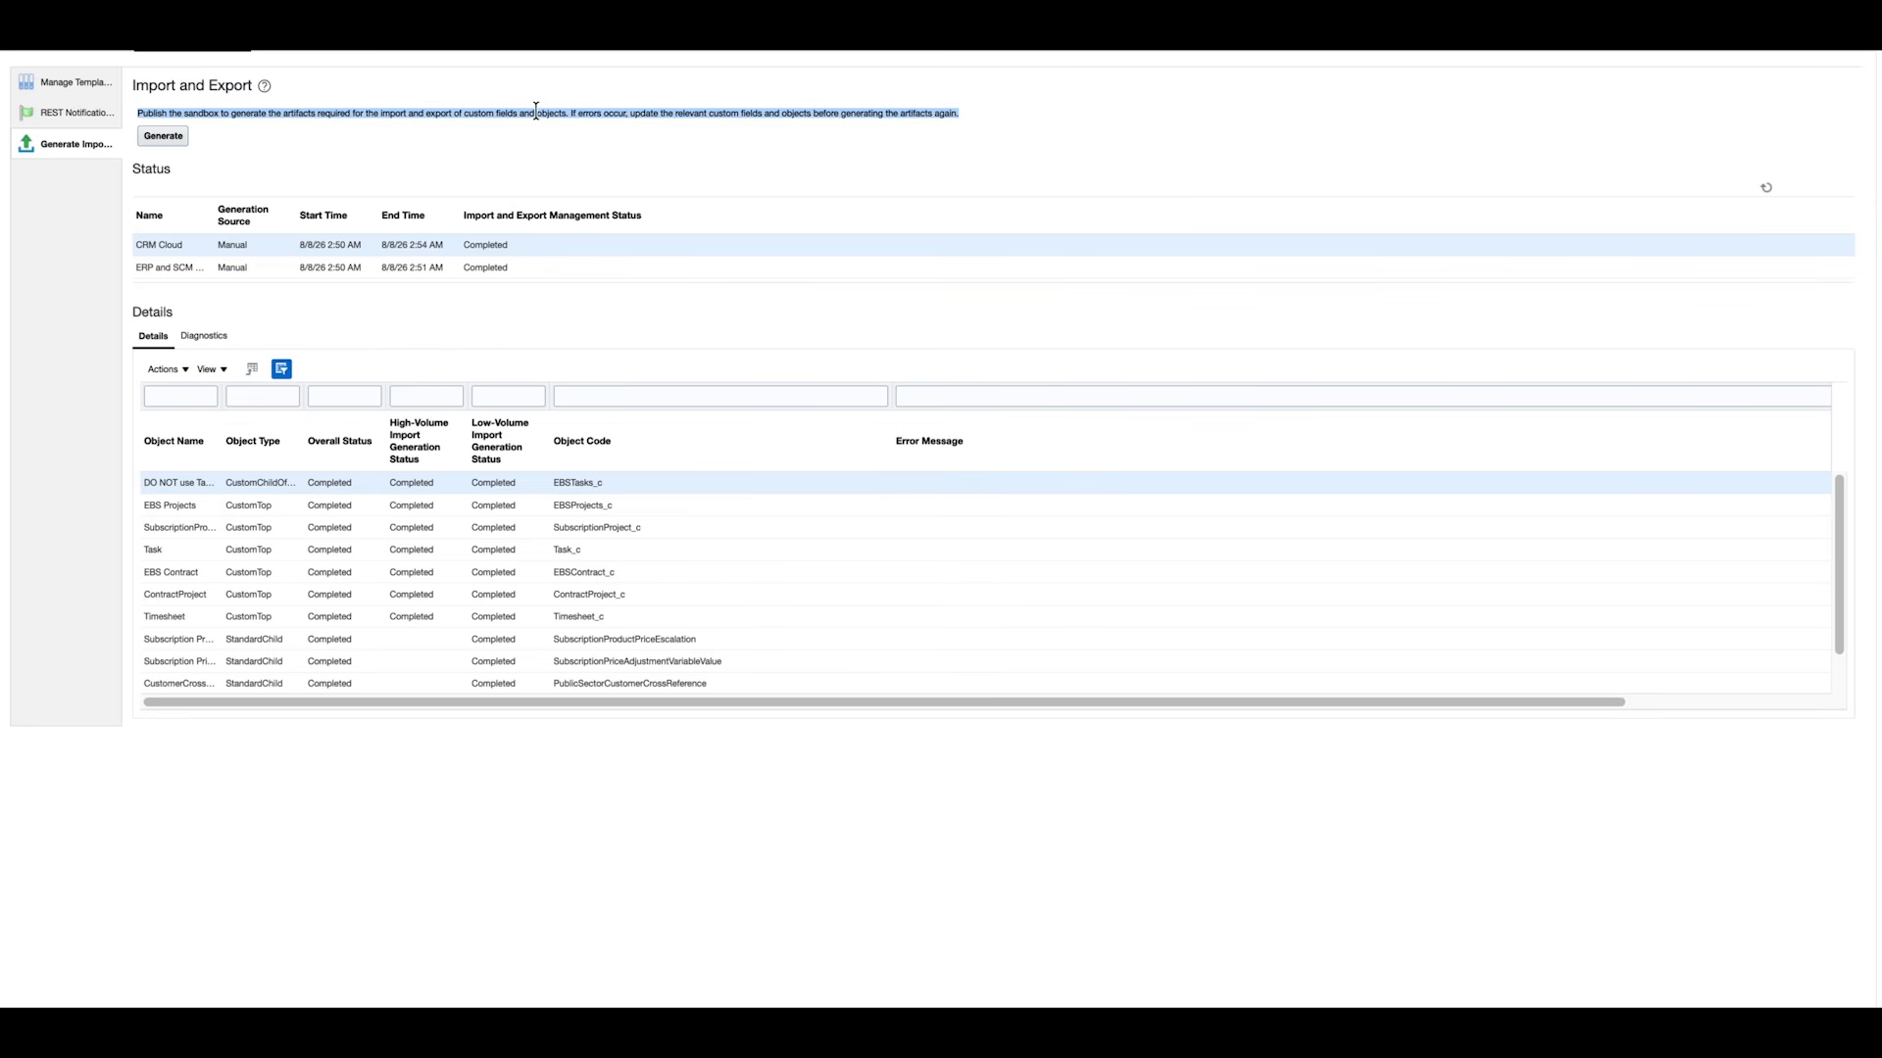
left_click(500, 126)
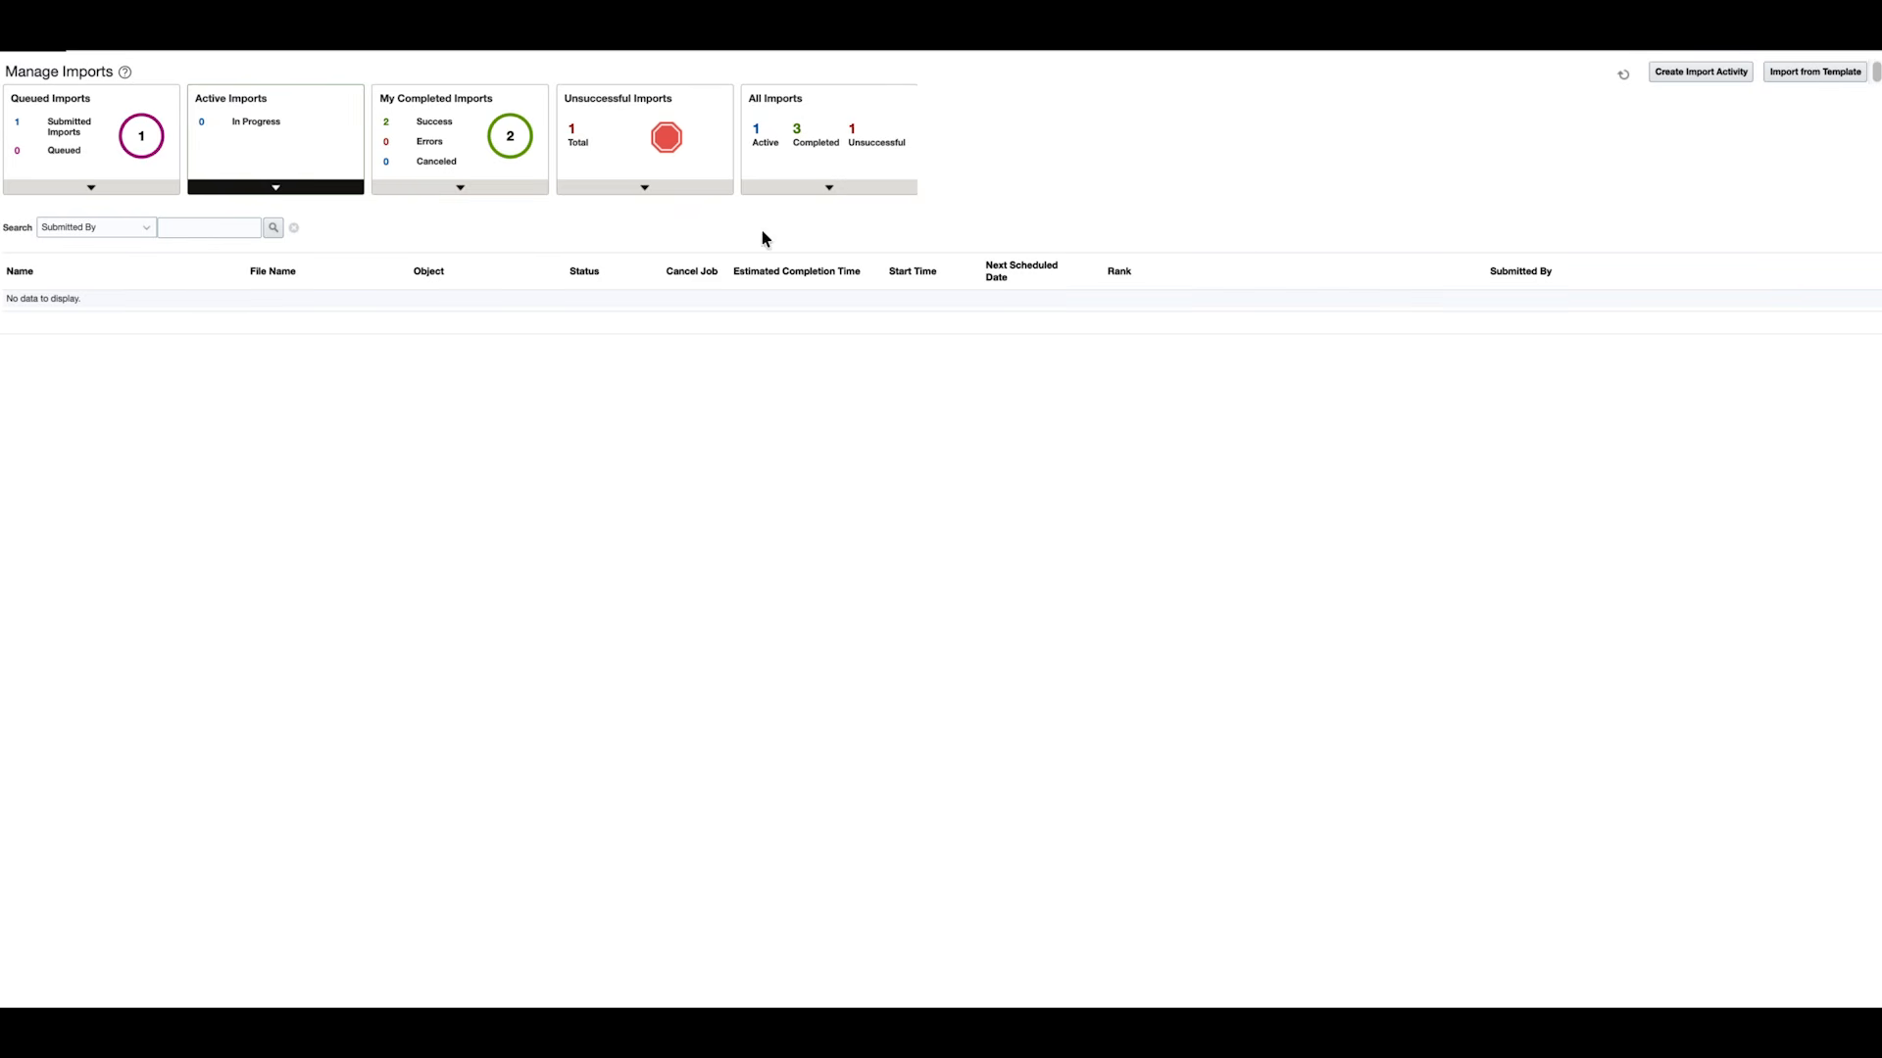
Create an import activity named test for the Service Request object.
left_click(1705, 72)
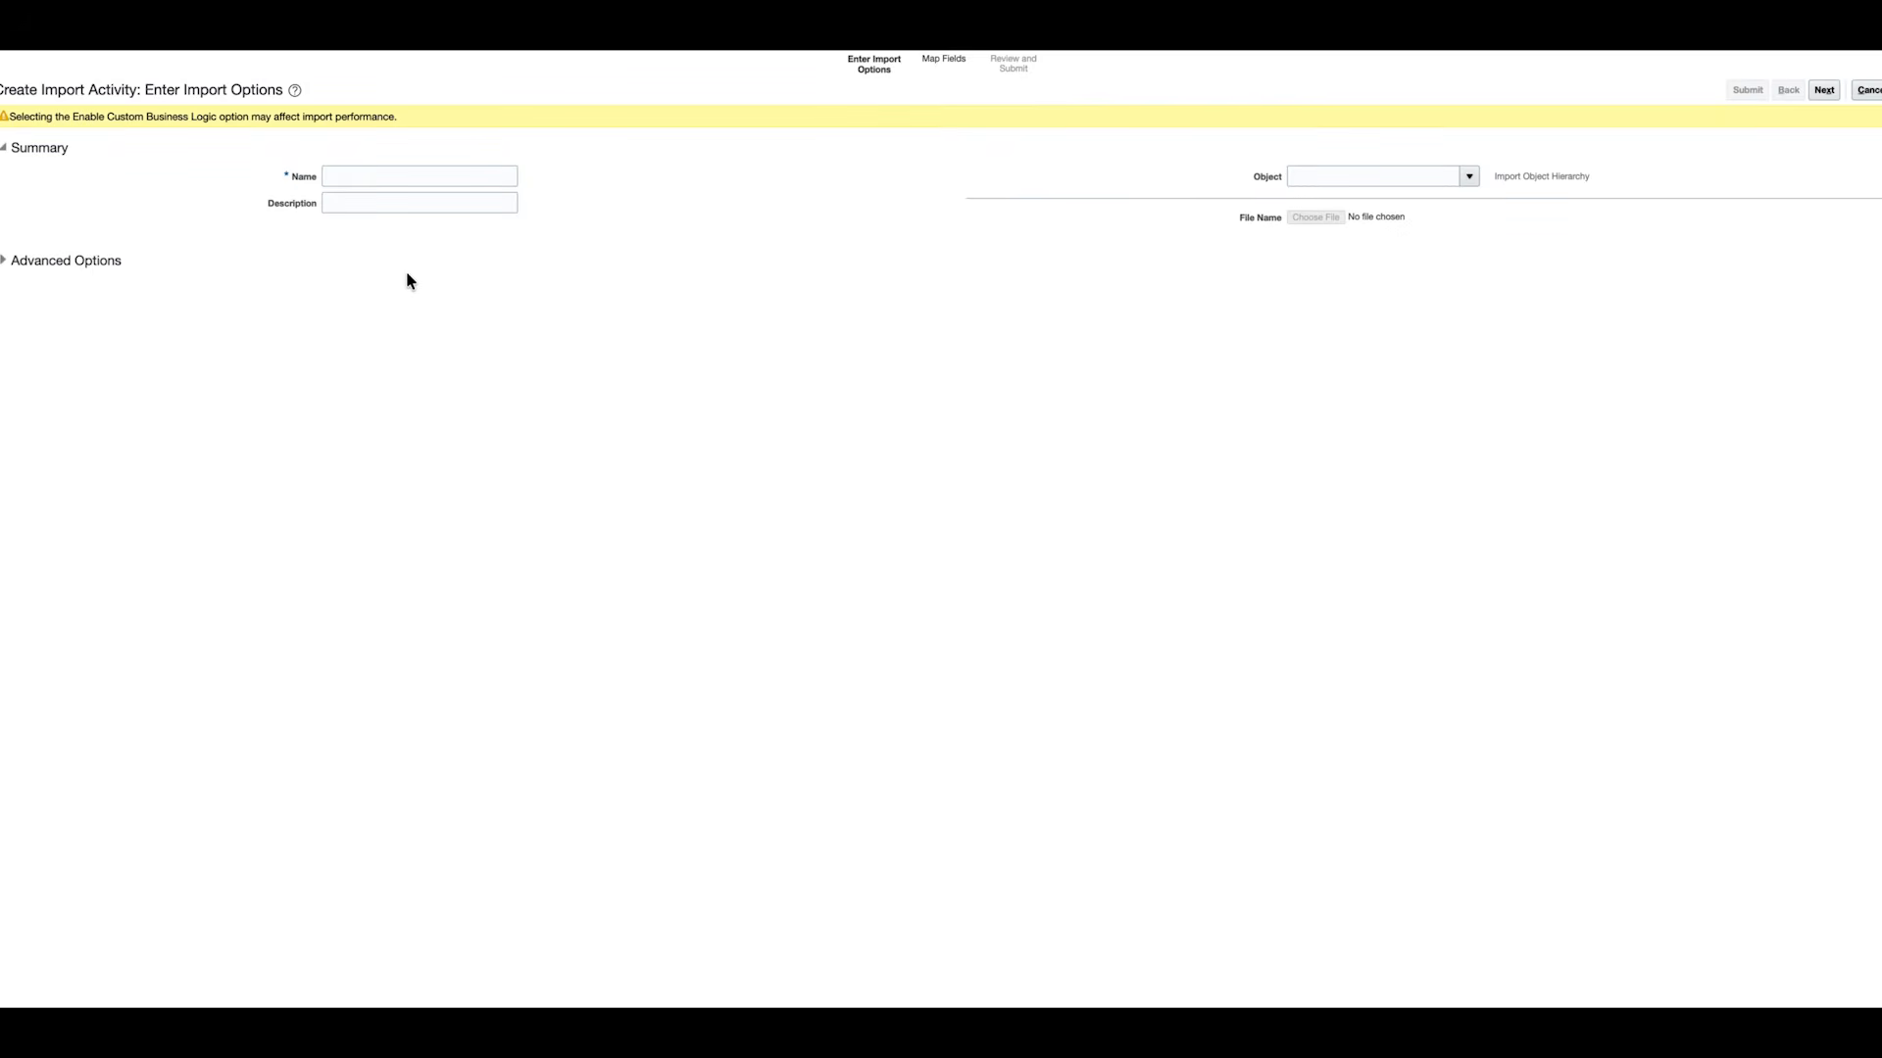
left_click(396, 179)
left_click(1017, 191)
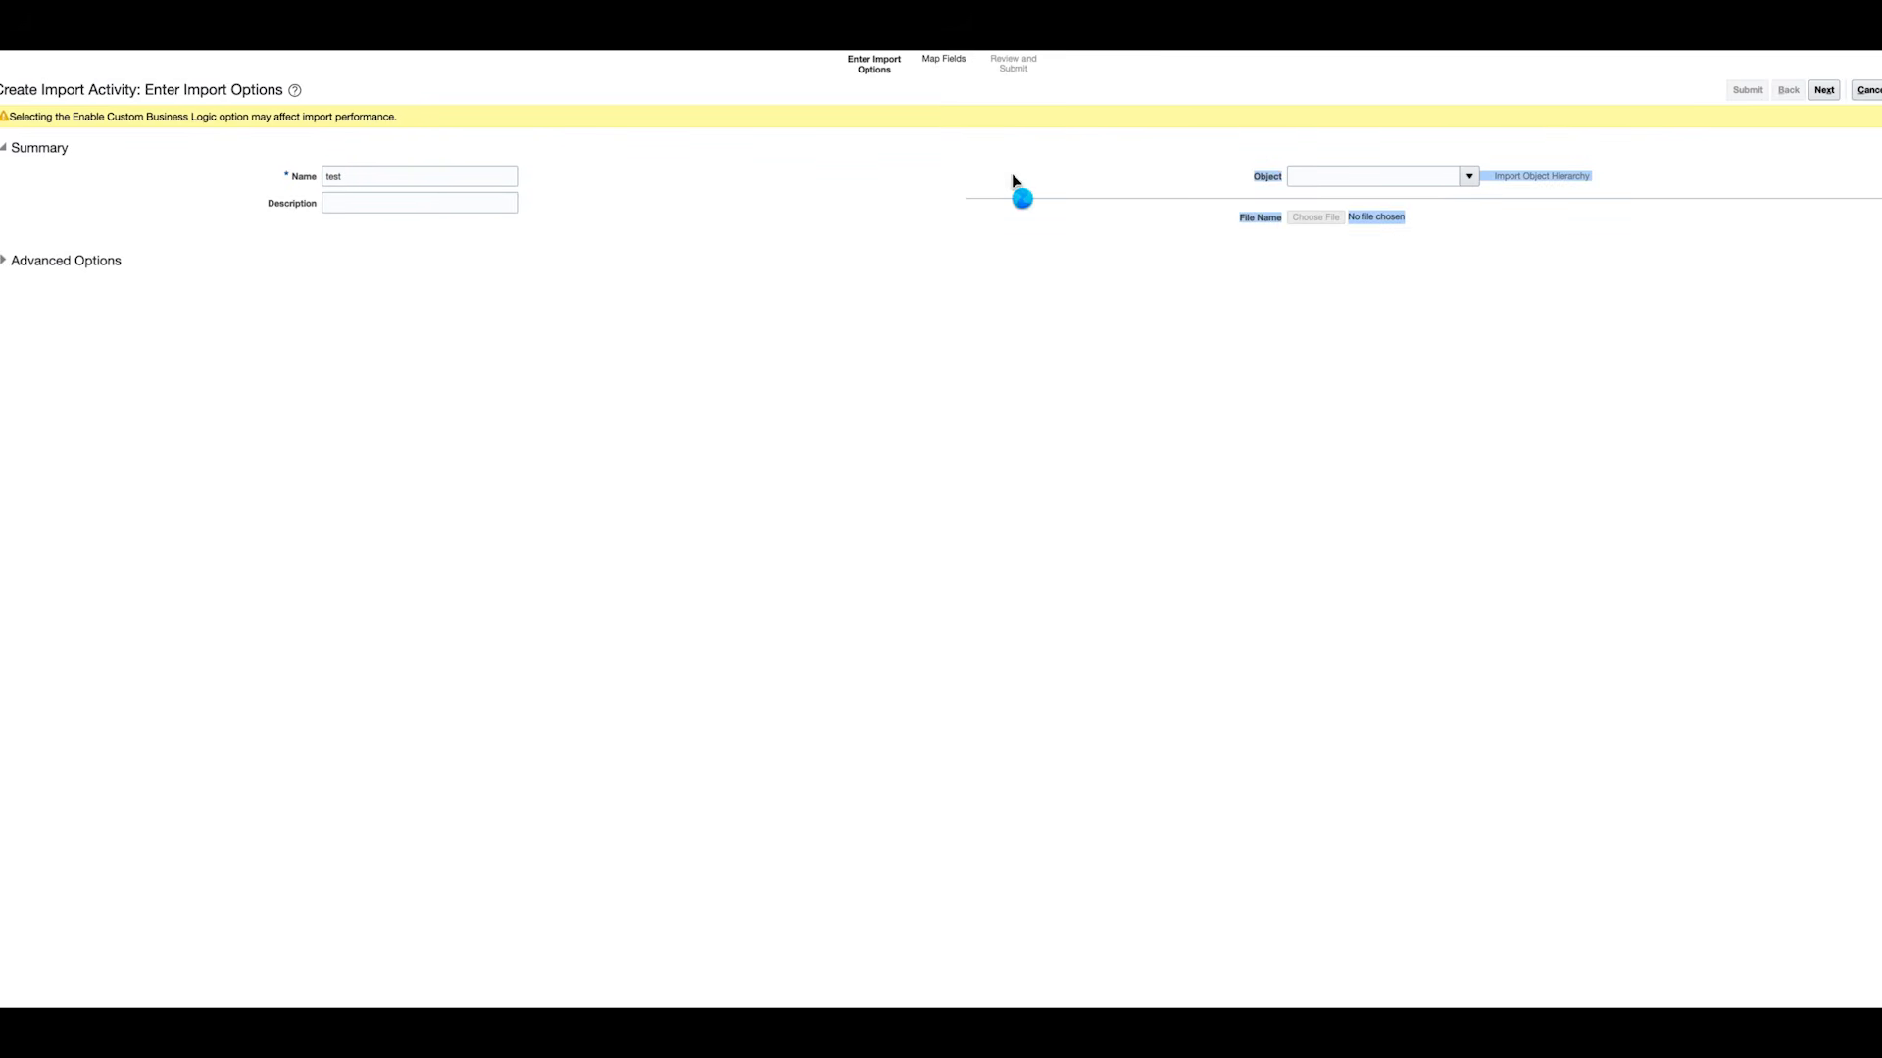
left_click(1372, 183)
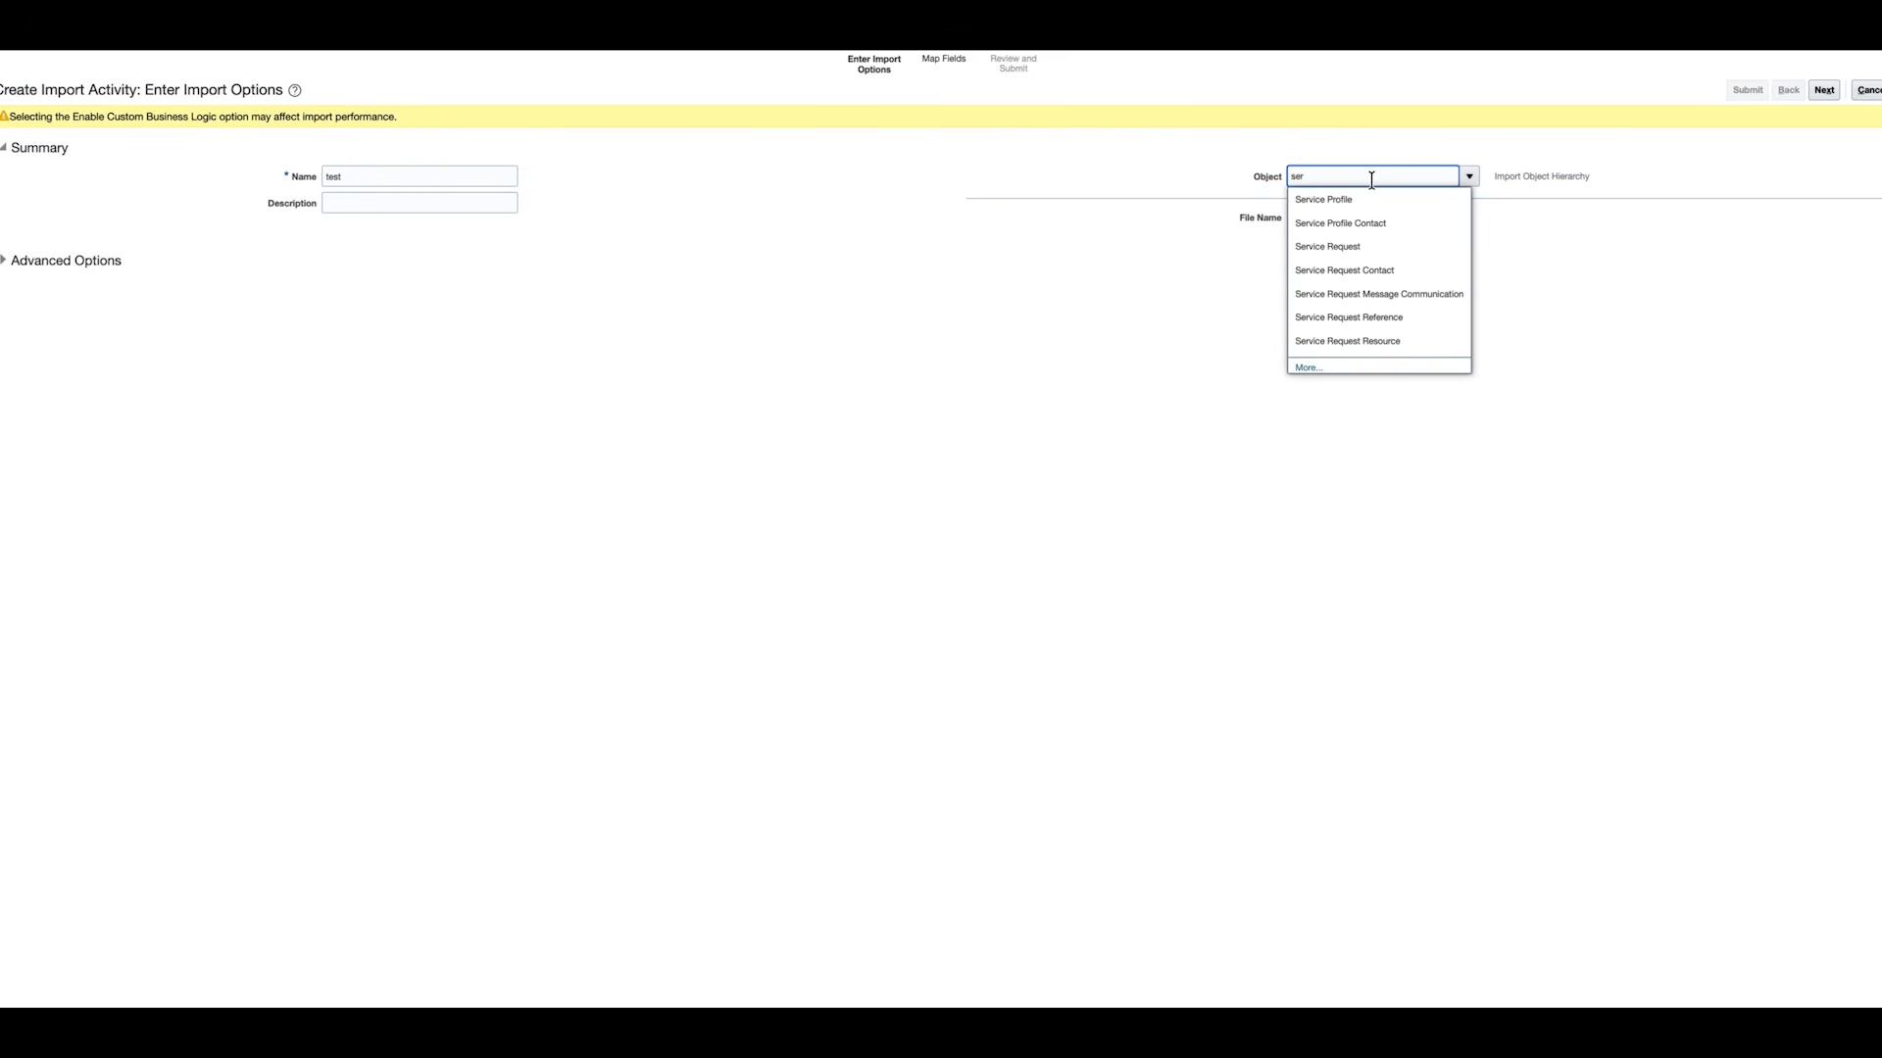
left_click(1350, 246)
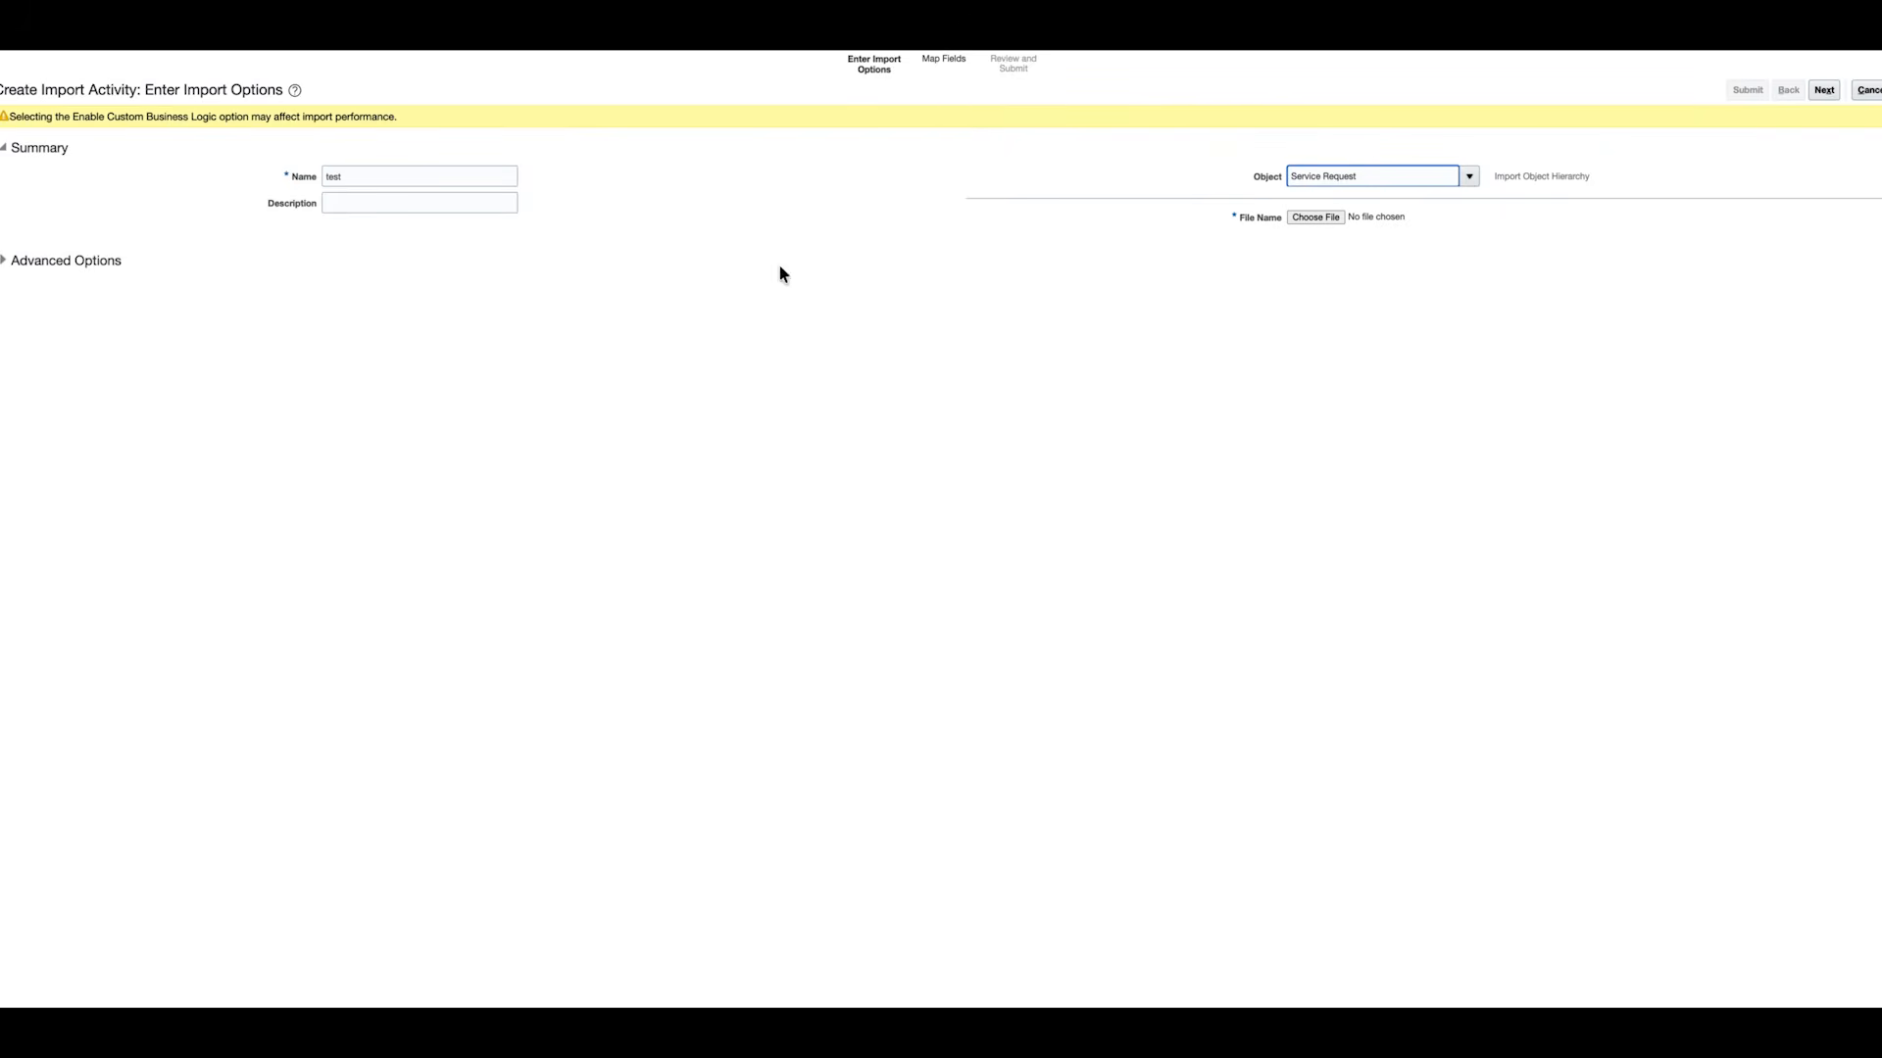
Attach the file "test for impot.csv" from the Downloads folder as the import's source file.
left_click(1318, 219)
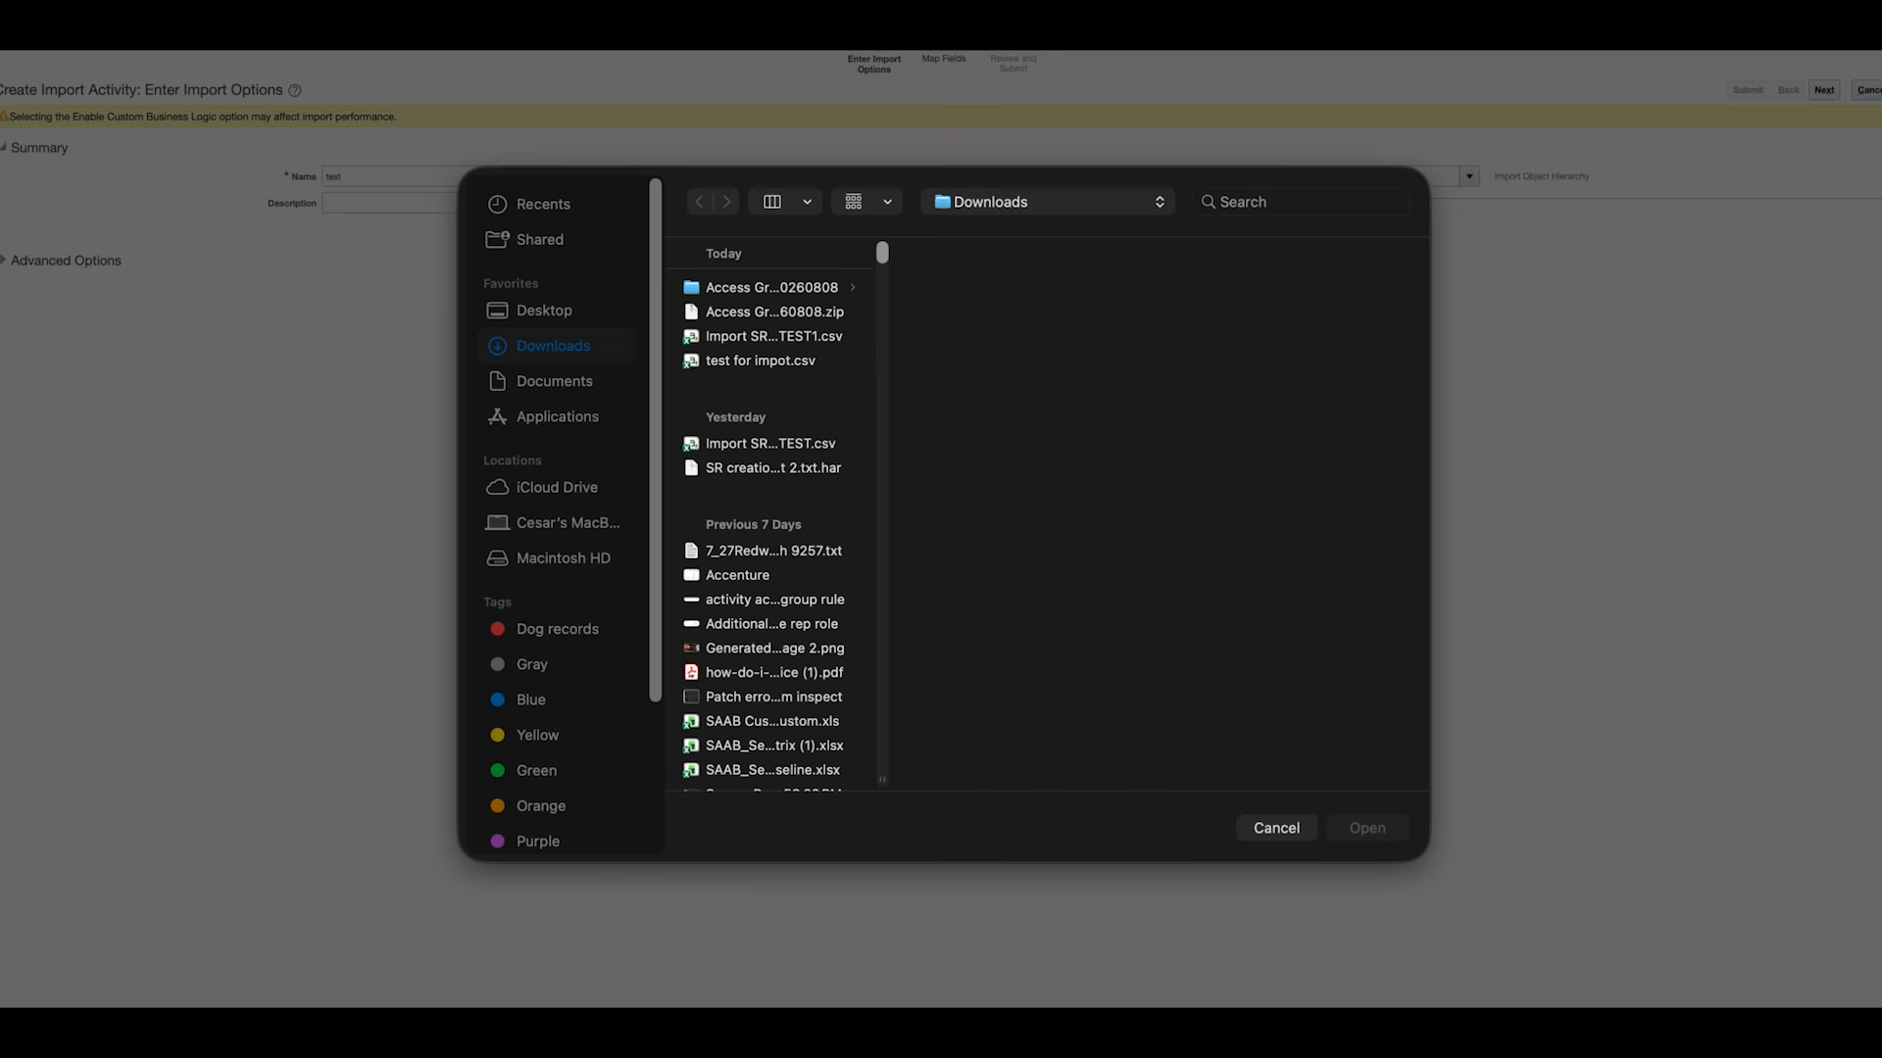
left_click(793, 371)
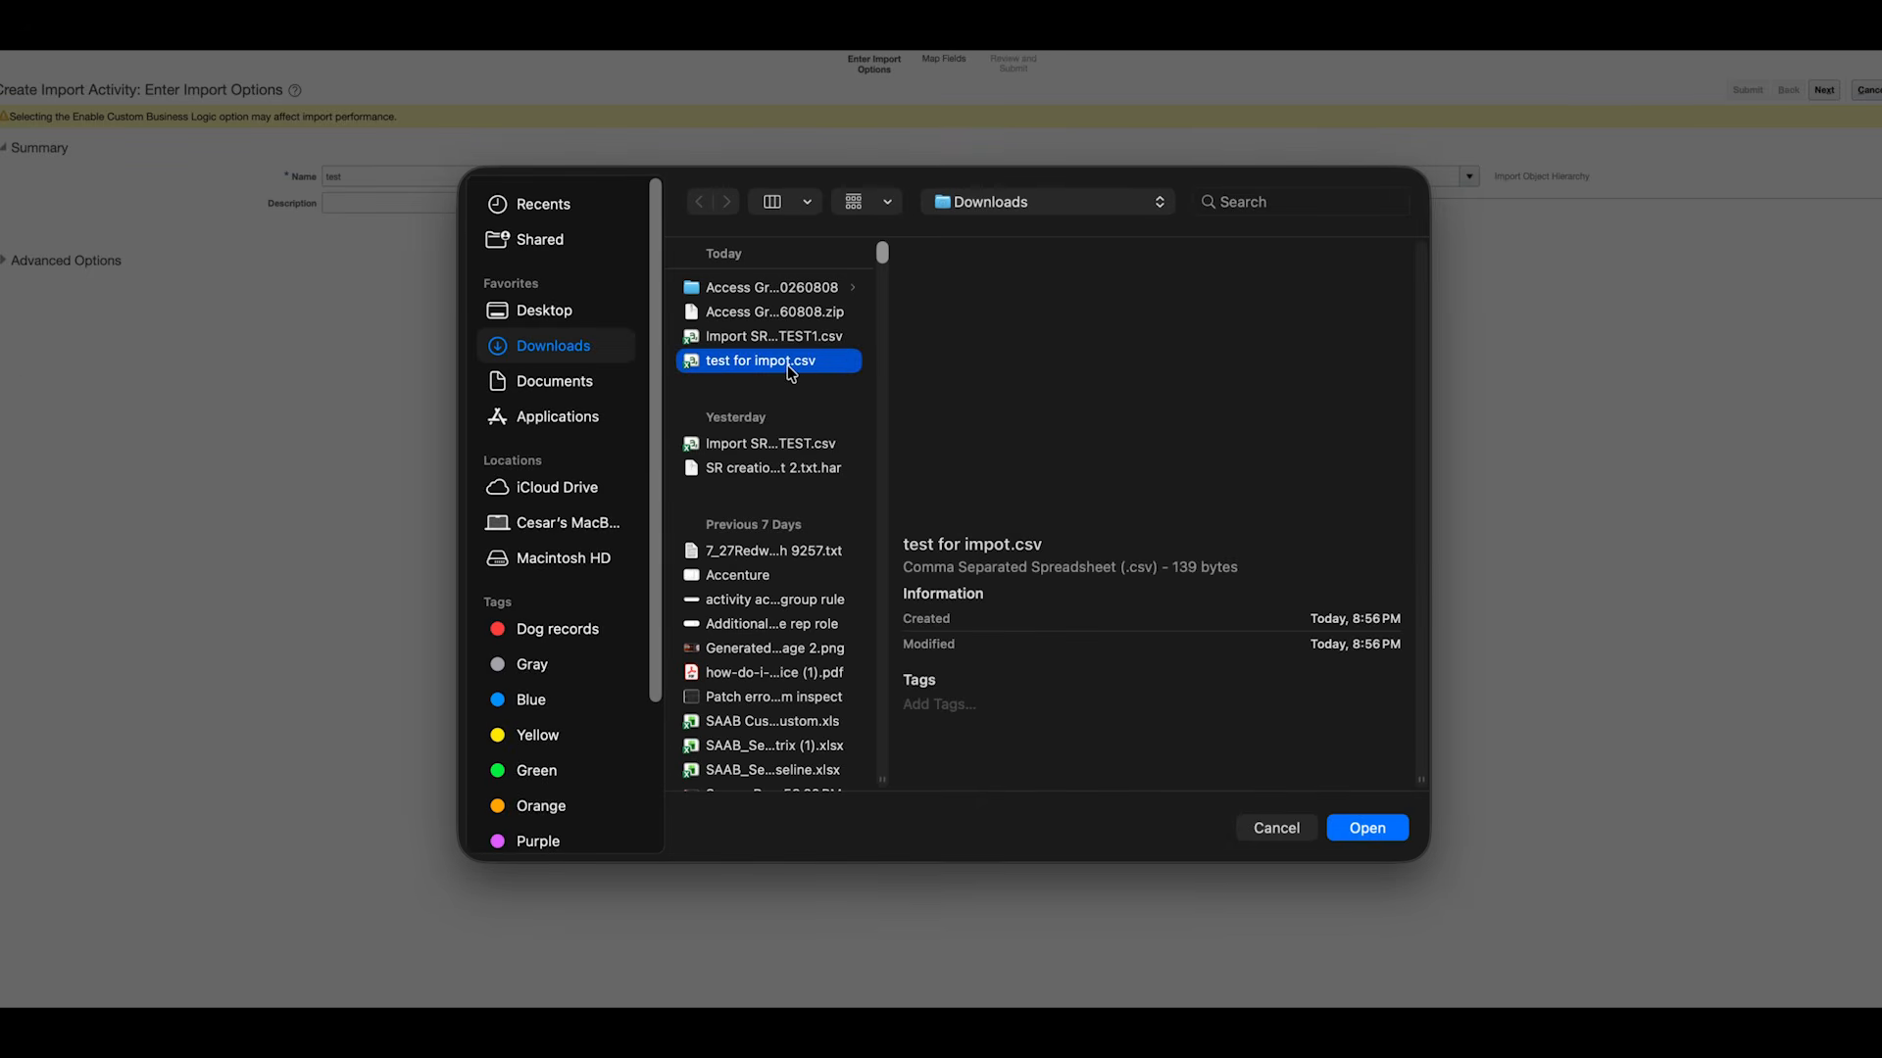
left_click(1395, 828)
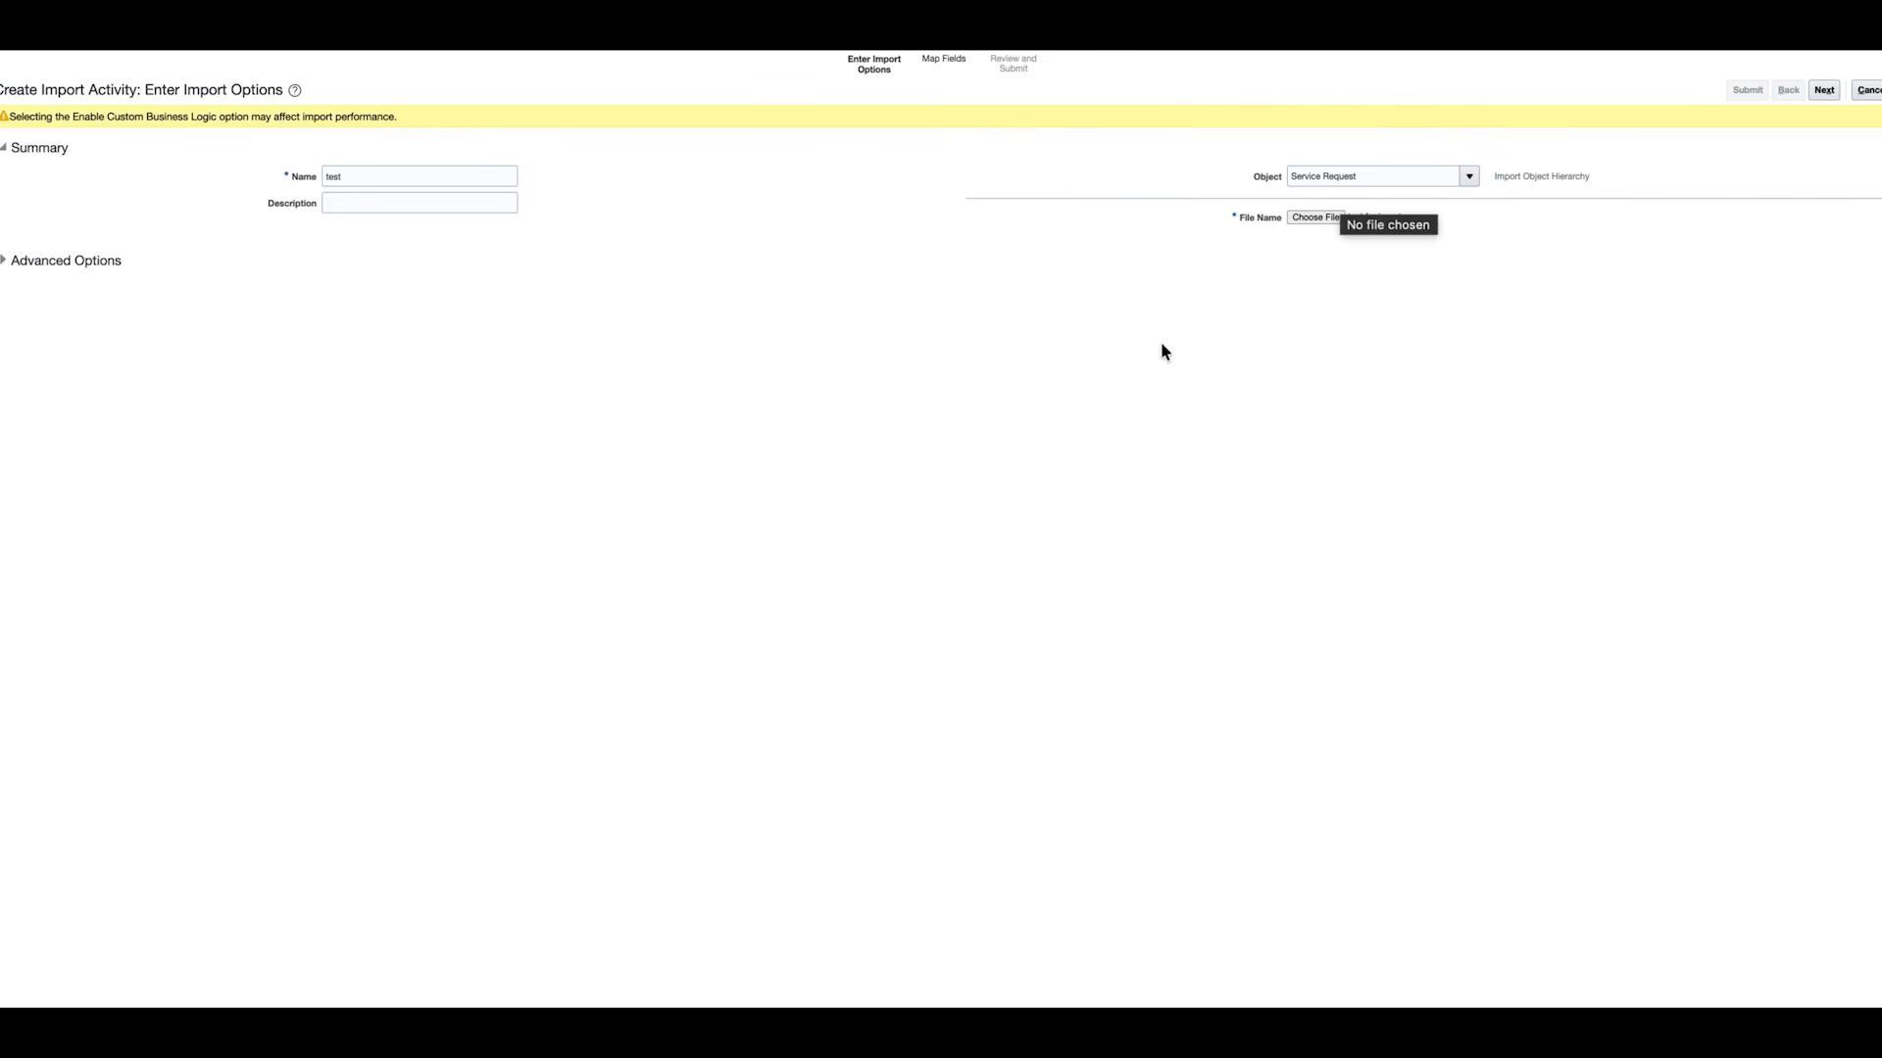
Expand the advanced options and examine the available delimiters and import modes without changing them.
left_click(9, 275)
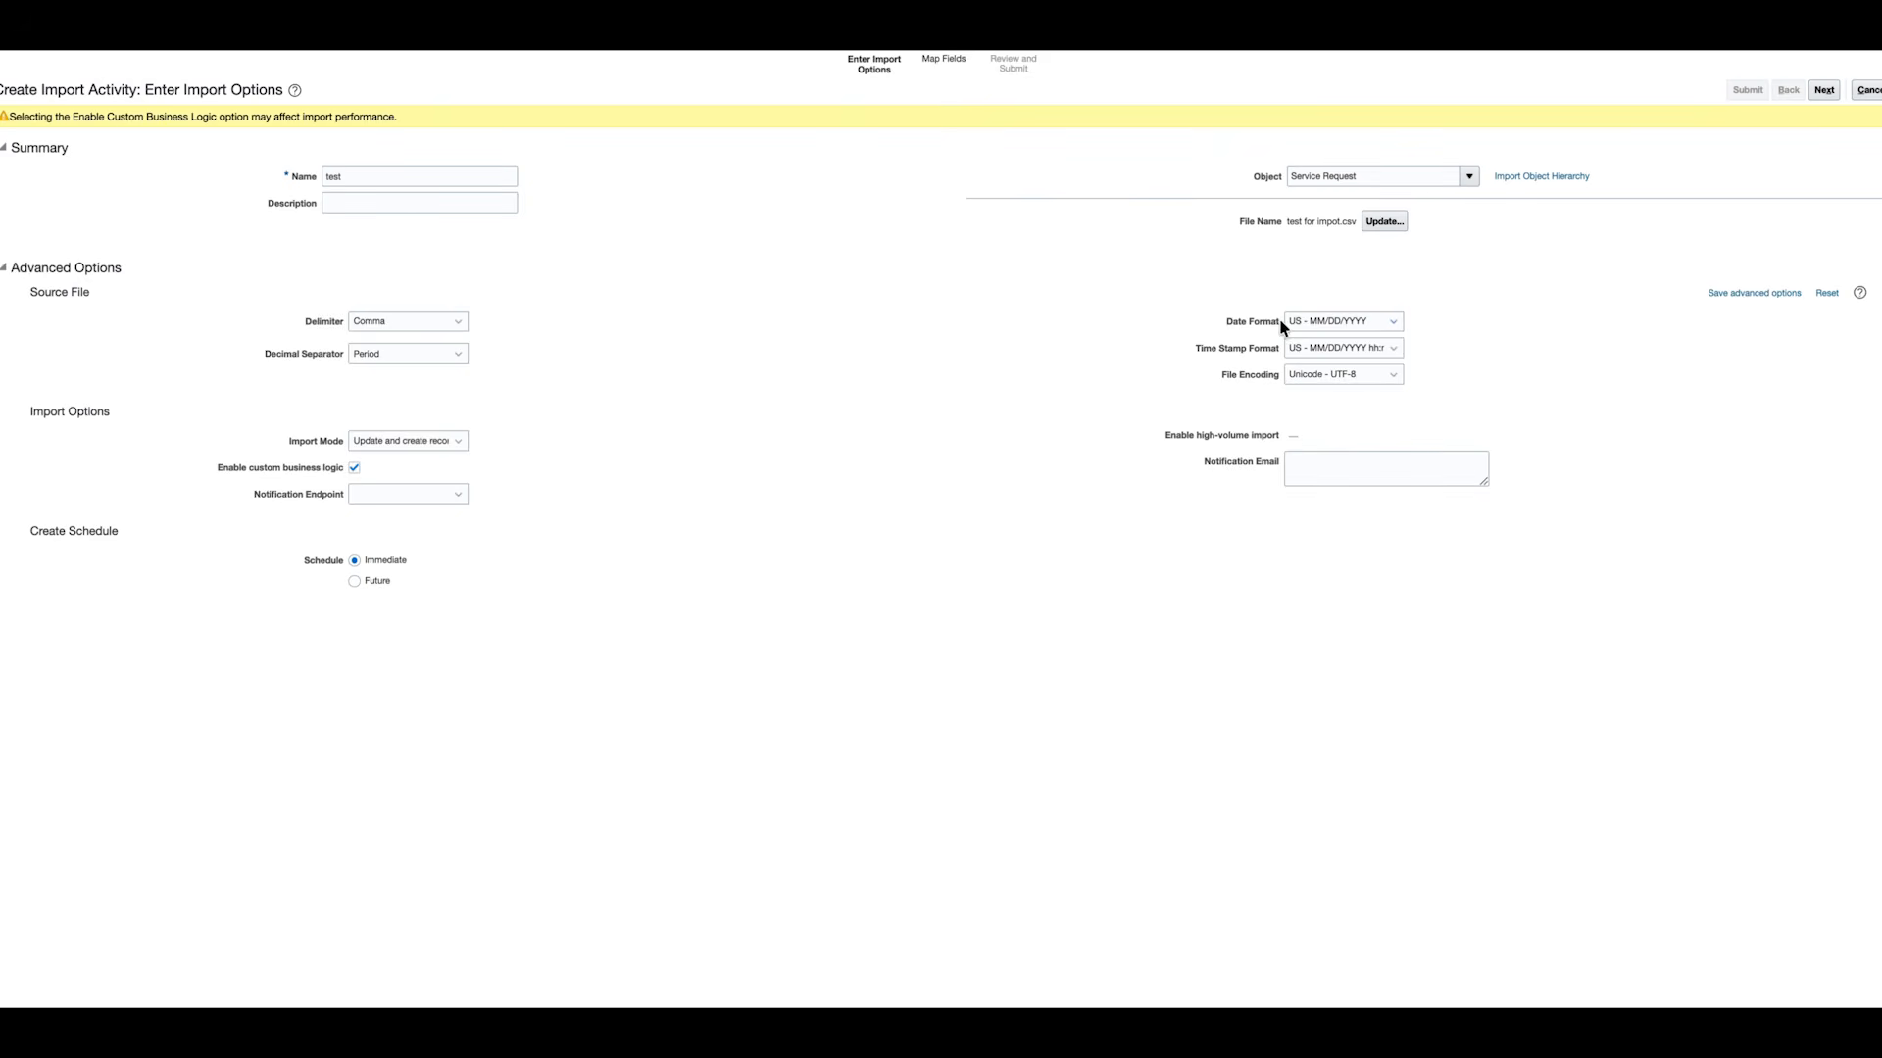
left_click(453, 323)
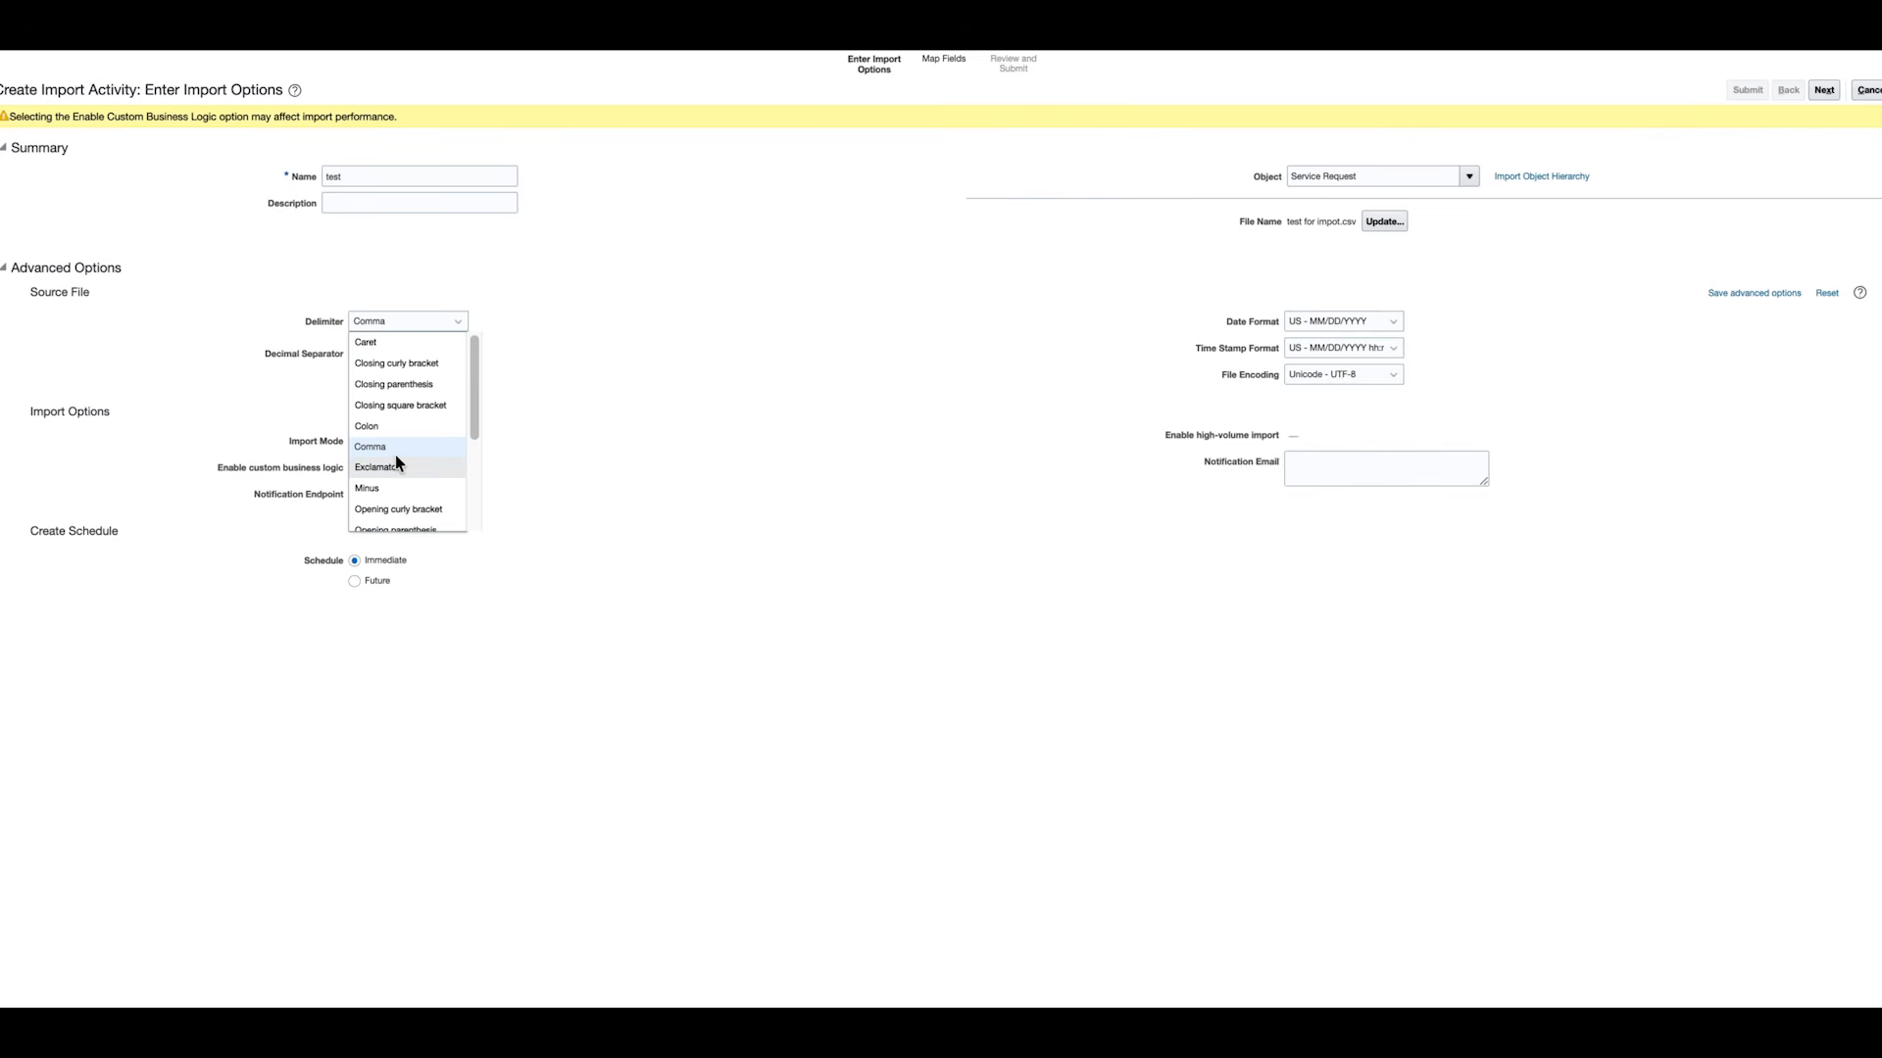
left_click(679, 453)
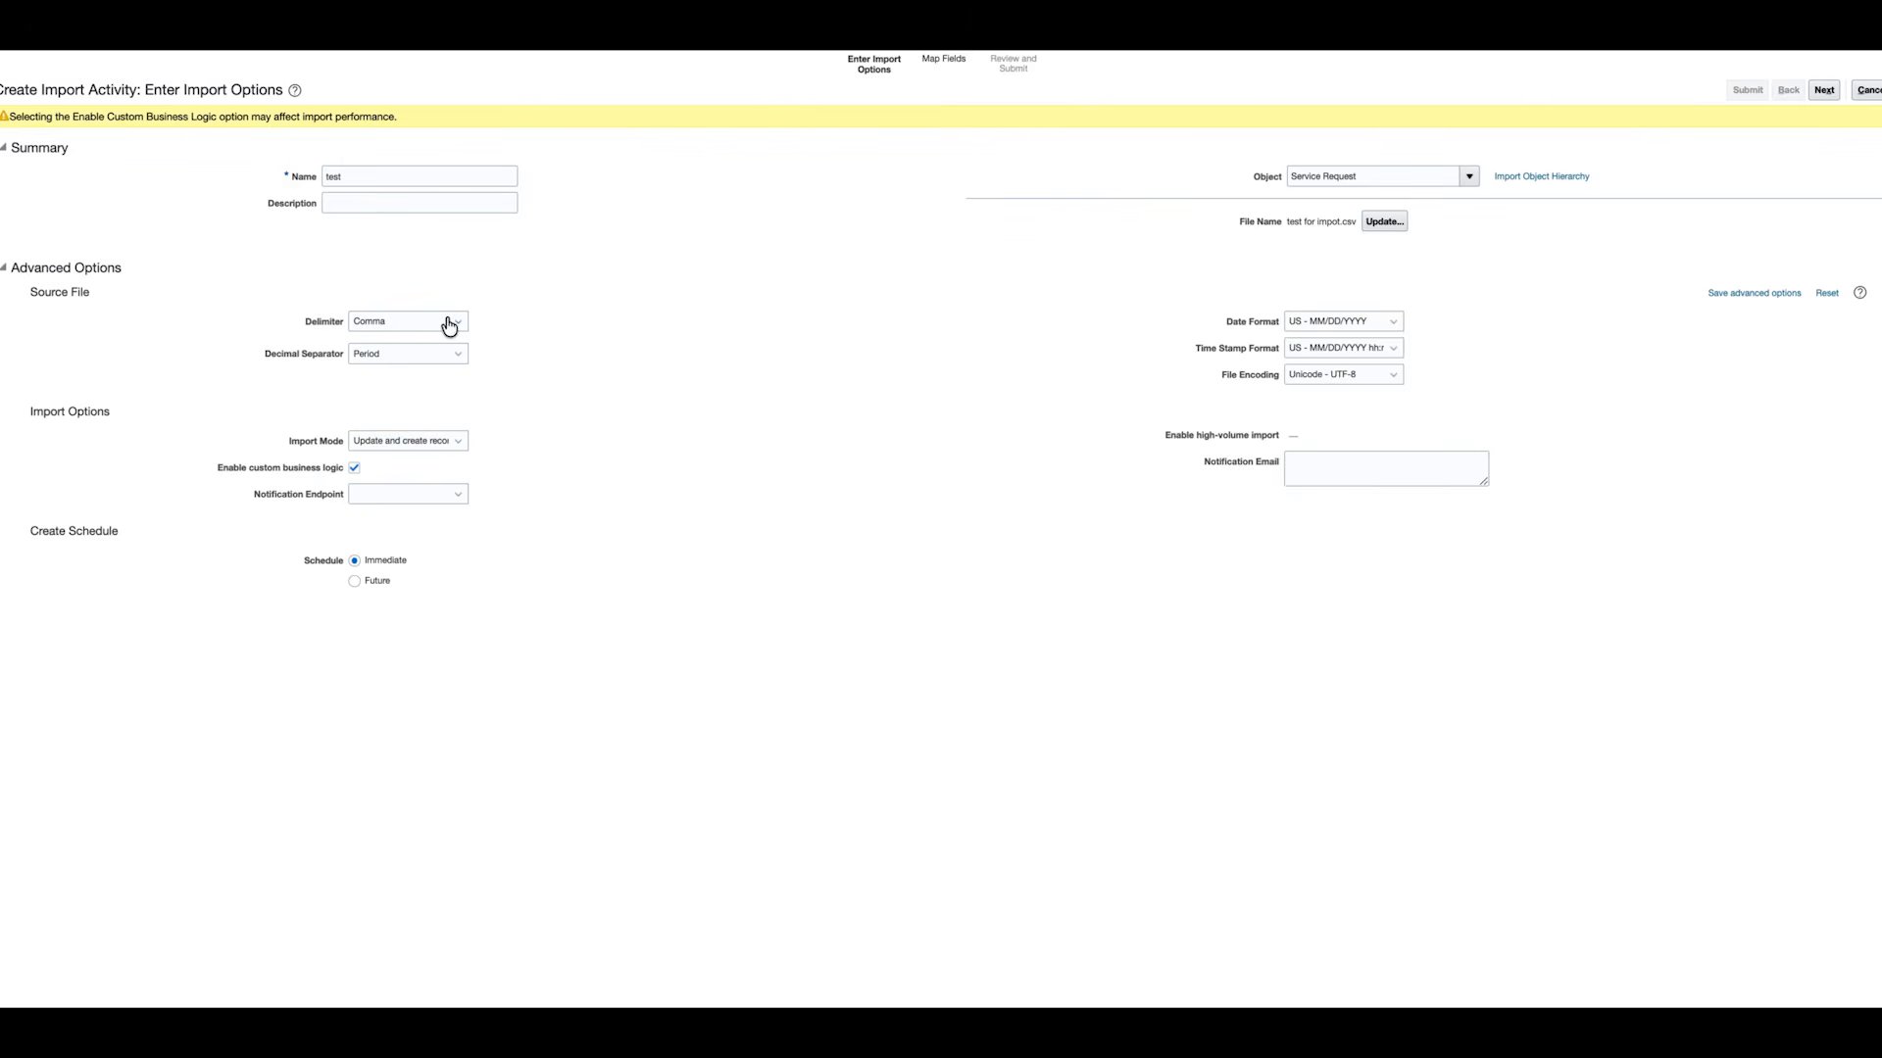
left_click(383, 333)
scroll(424, 446, "down", 5)
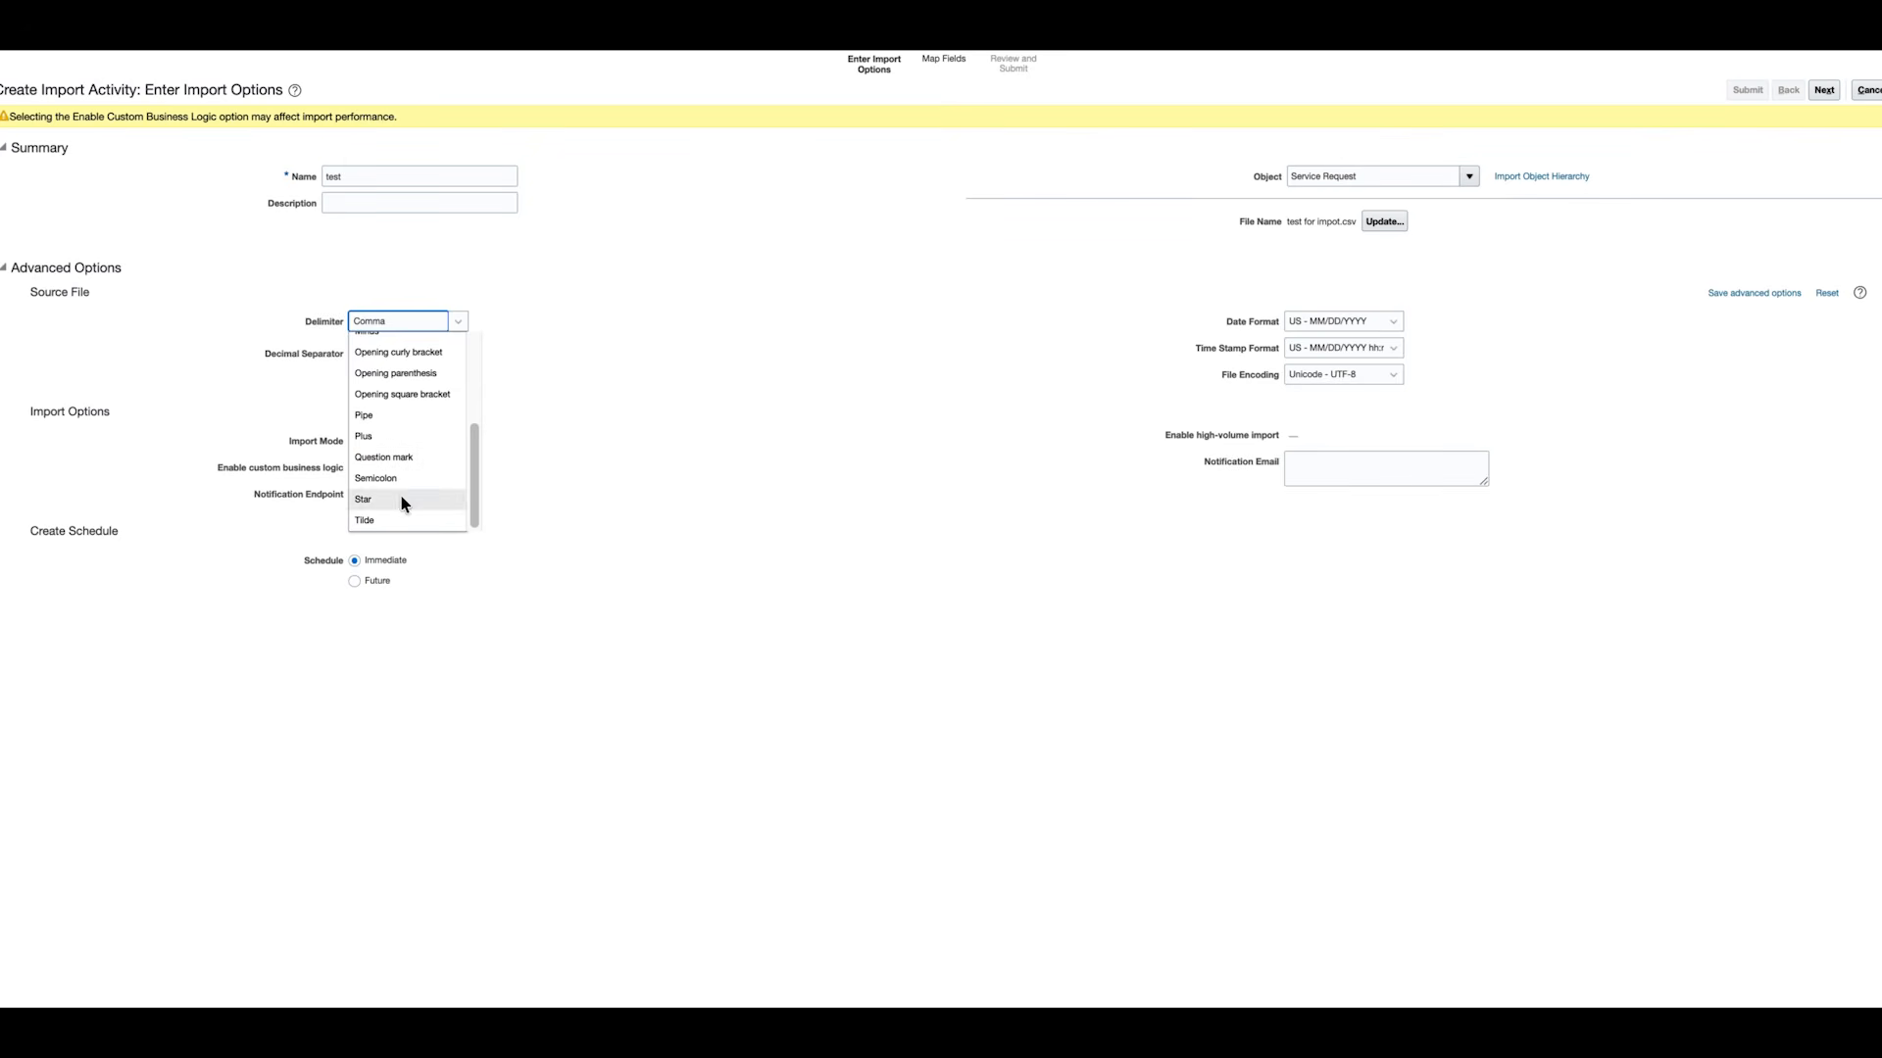
left_click(584, 394)
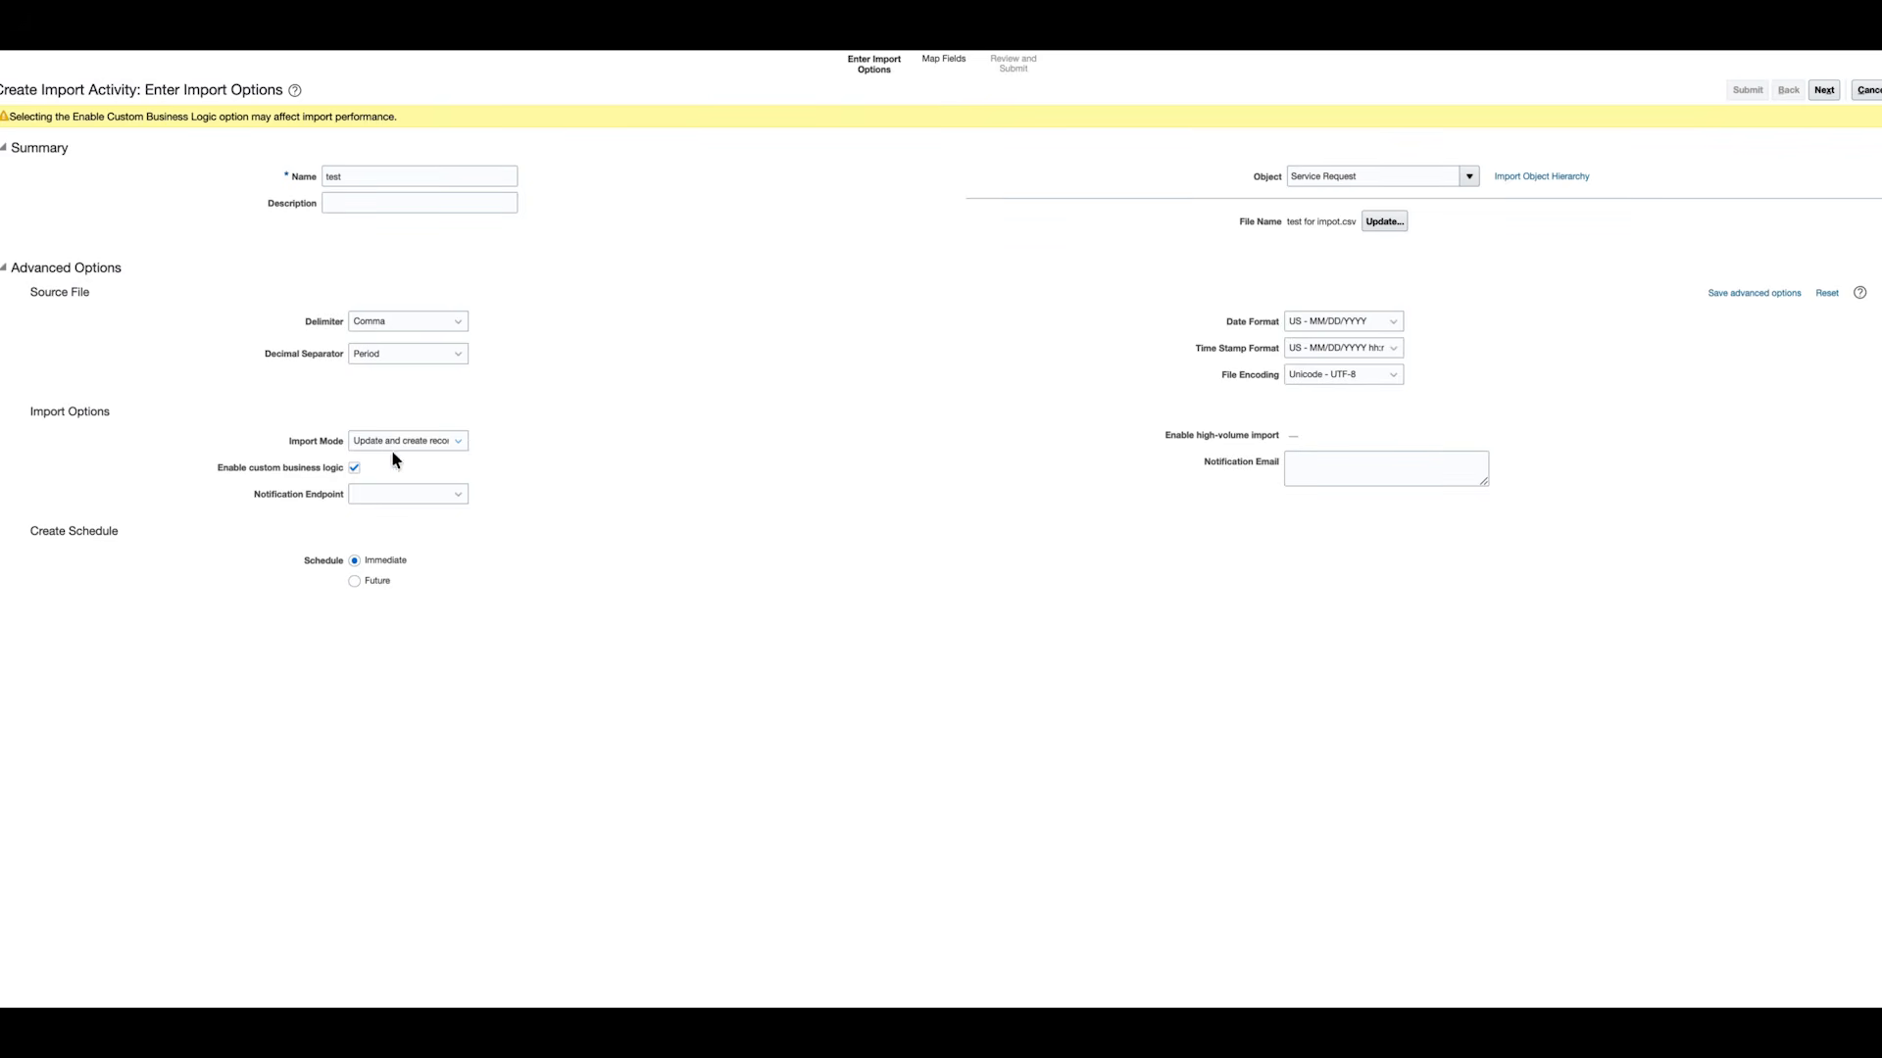
left_click(424, 443)
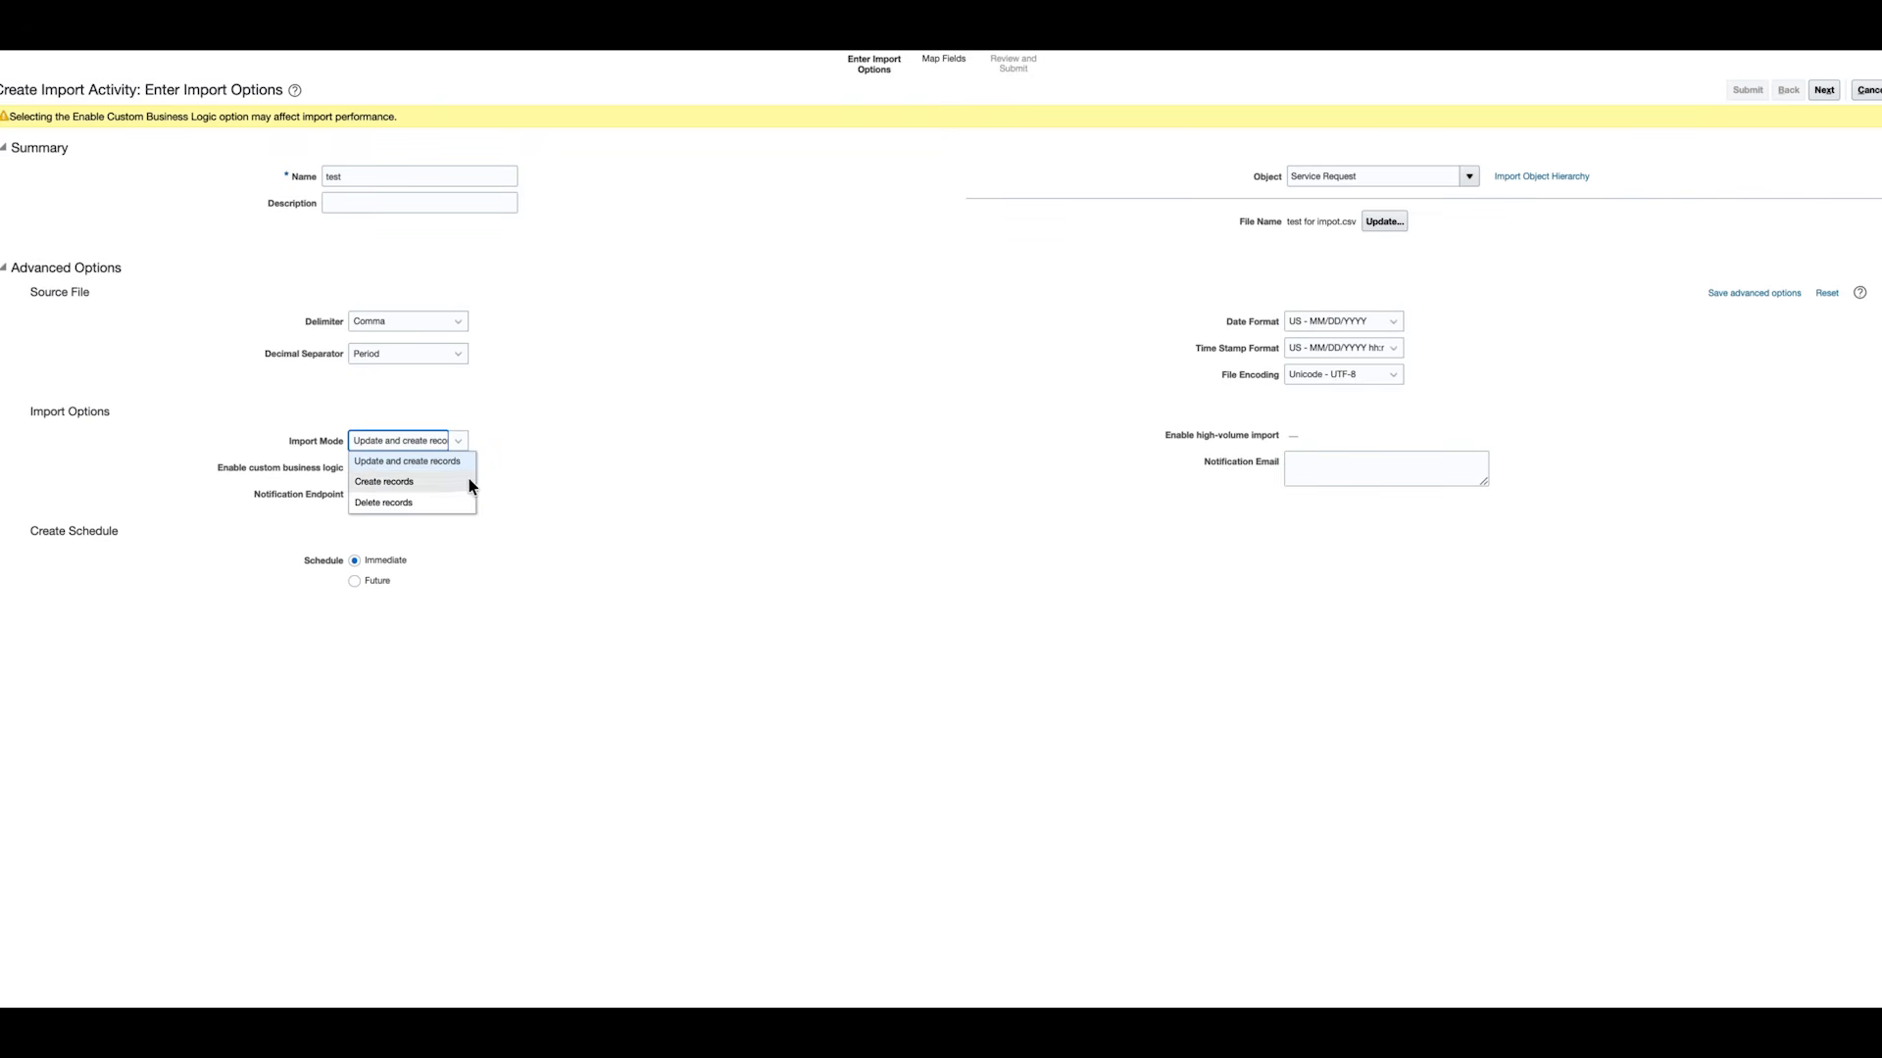
left_click(657, 500)
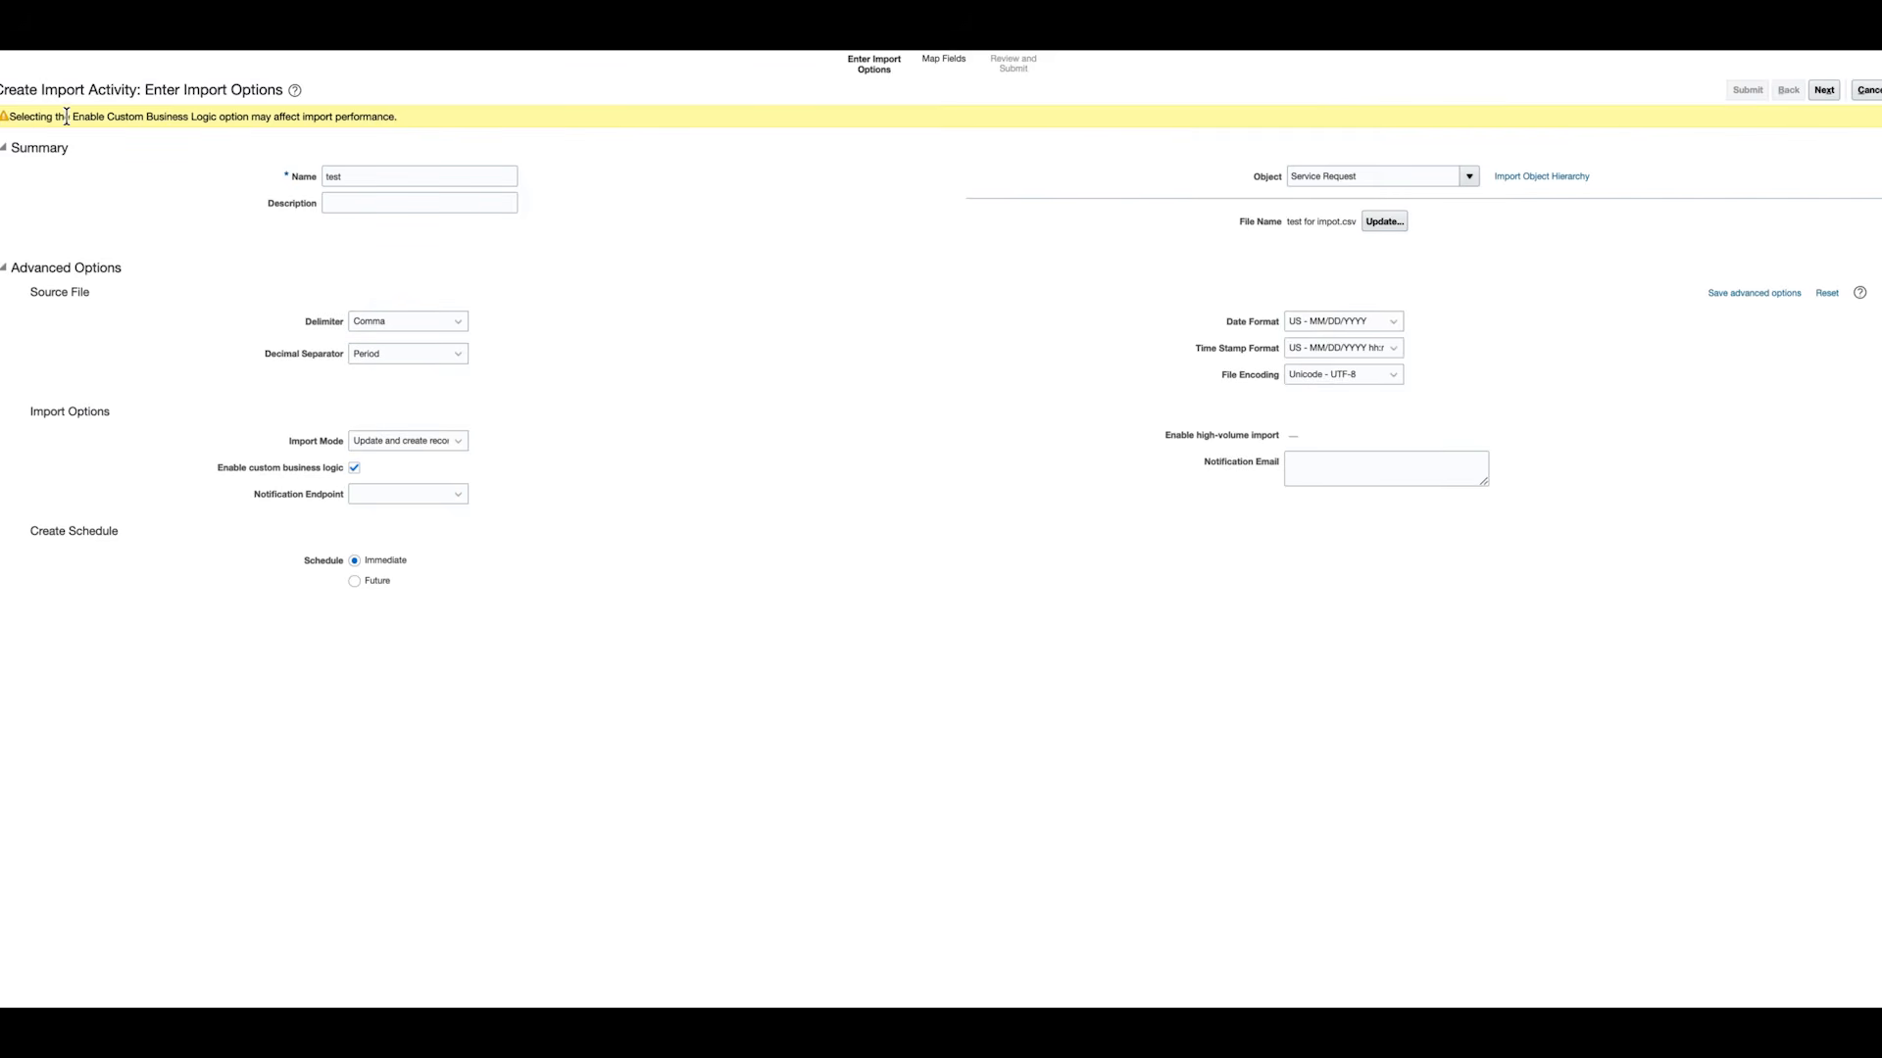
Read the notice about enabling custom business logic and proceed to the field mapping stage.
left_click_drag(66, 117, 373, 138)
left_click(468, 119)
left_click(1826, 96)
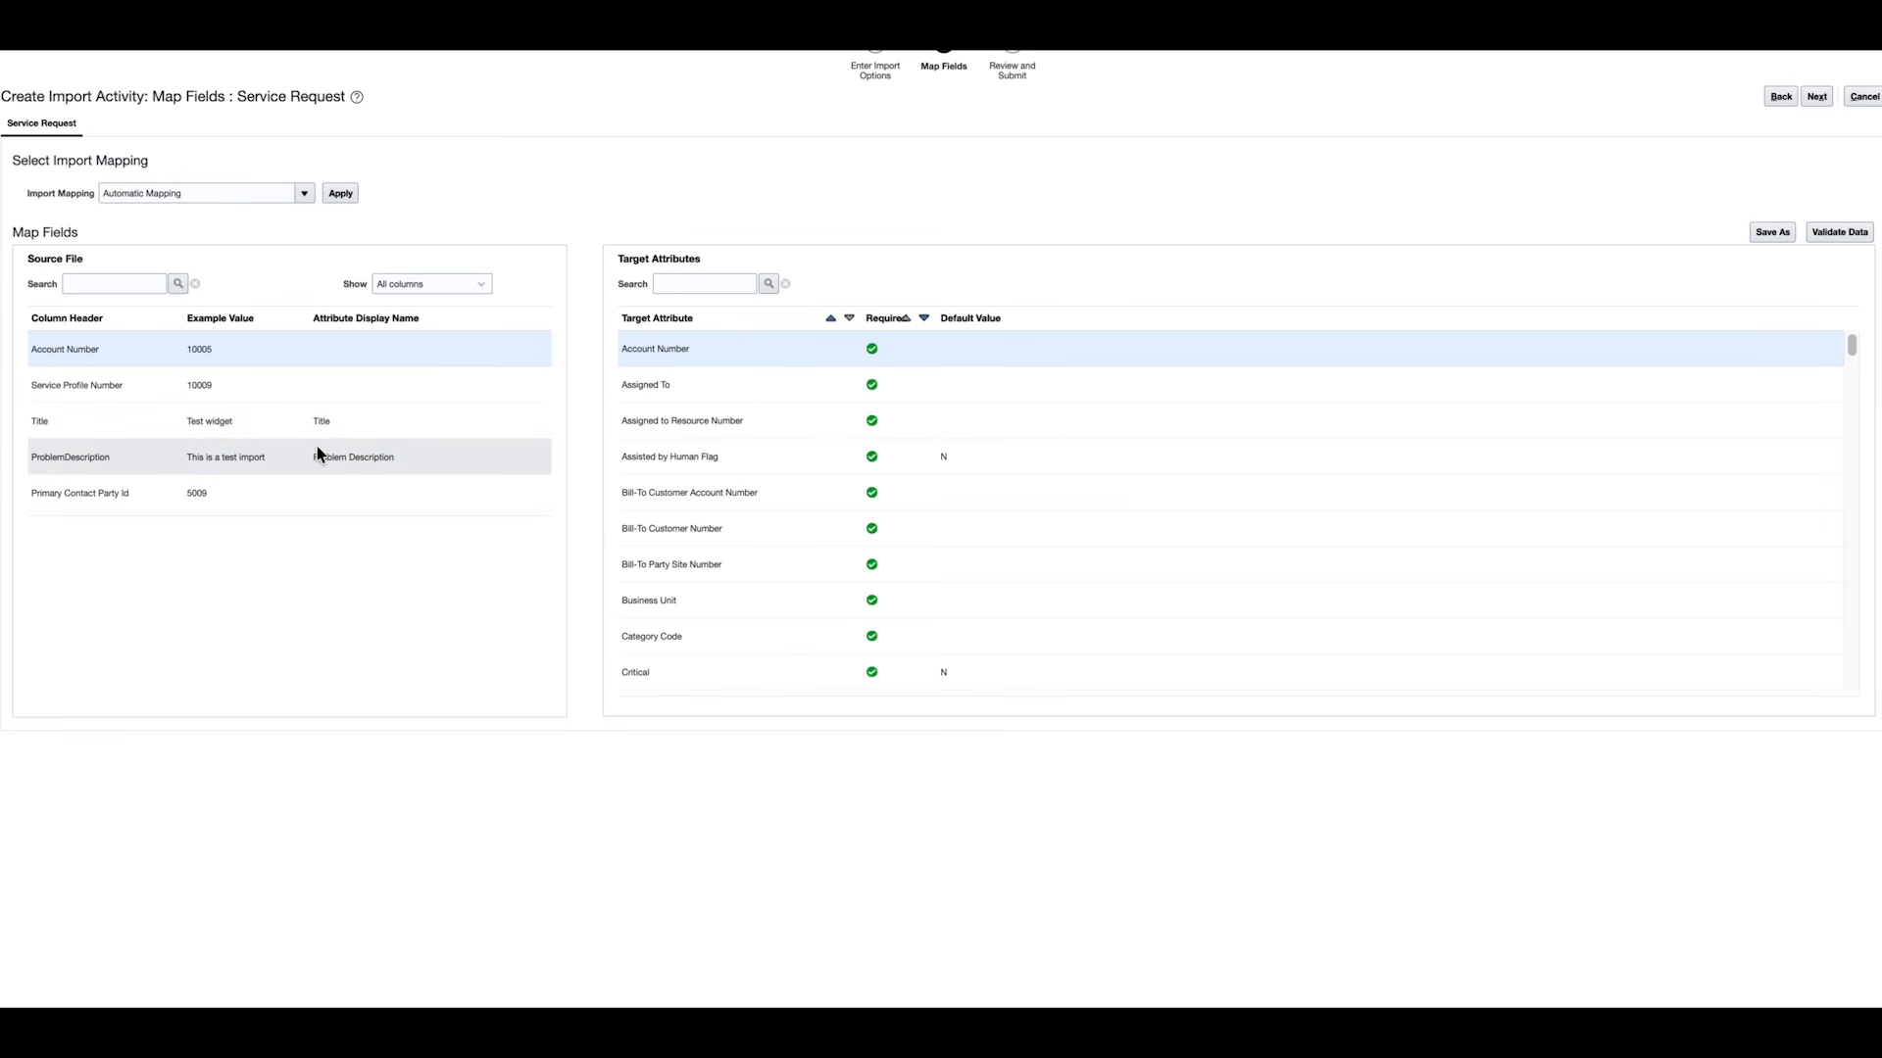
Save the automatic Service Request field mapping as a new mapping named test.
left_click(53, 455)
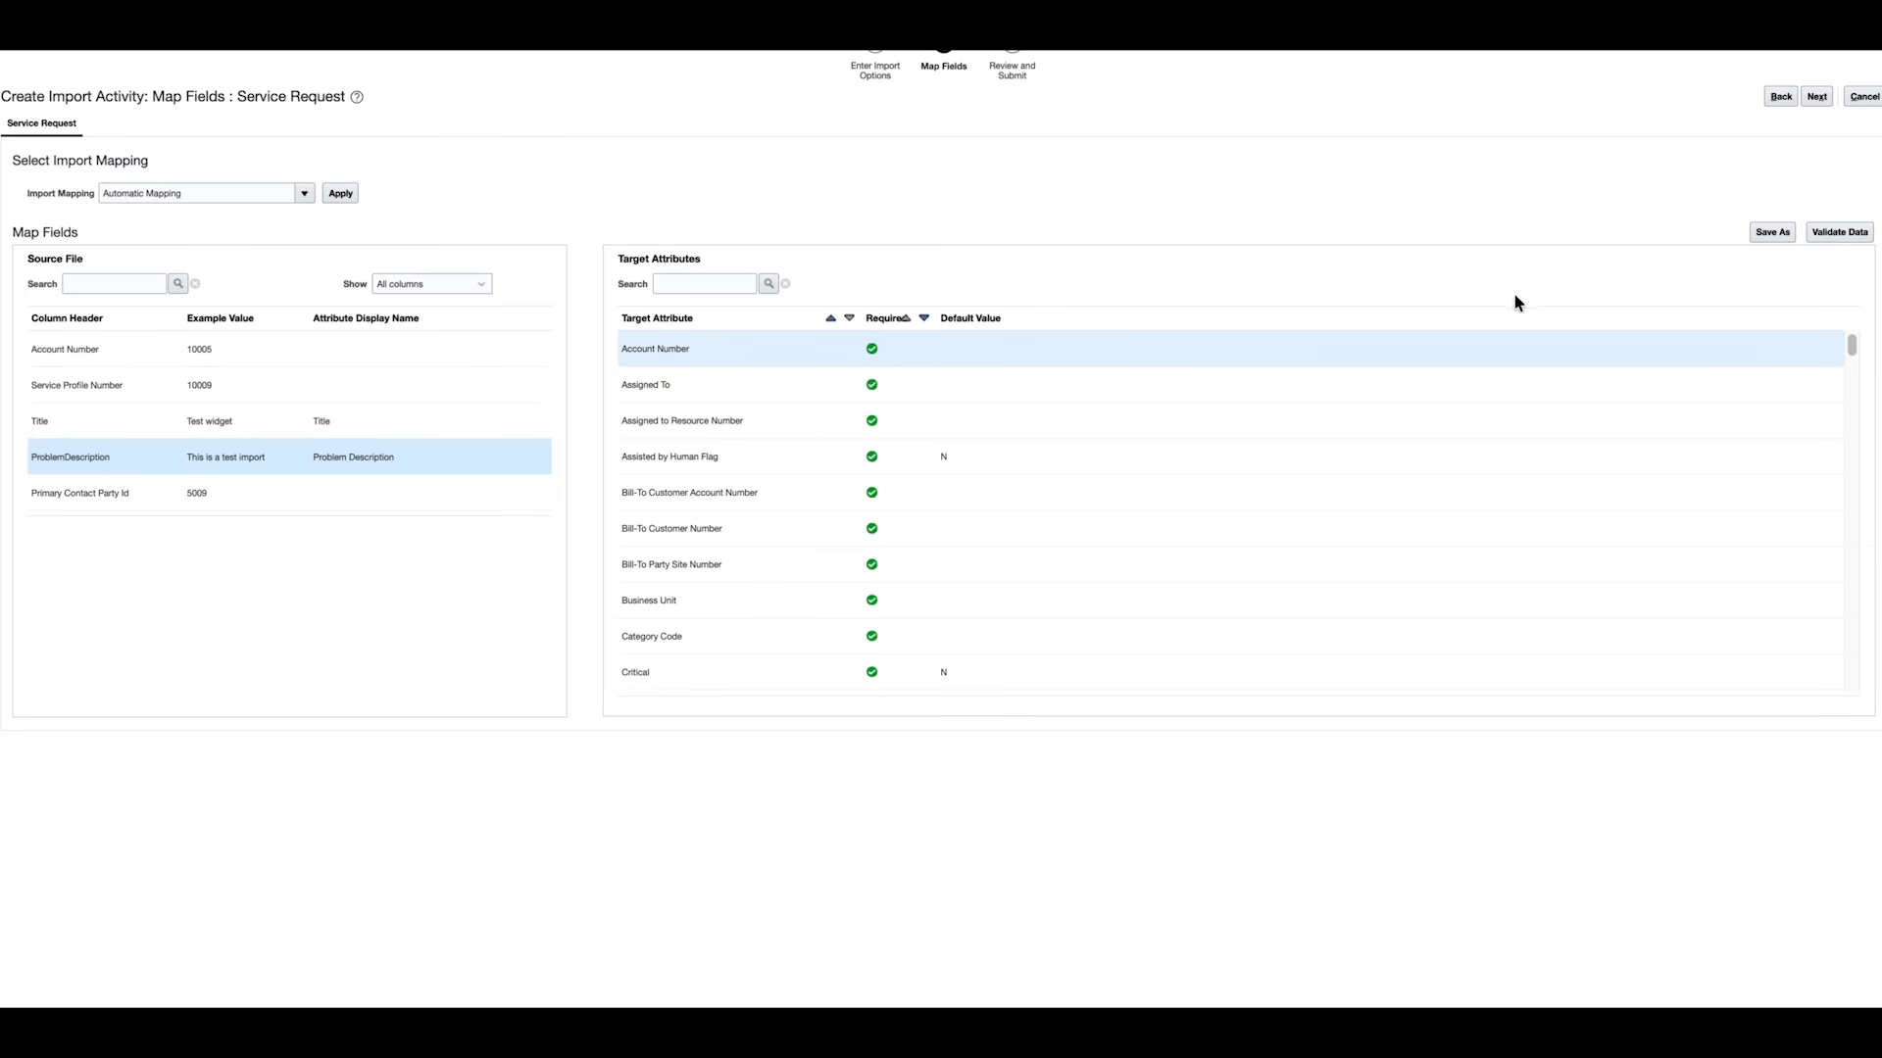
left_click(1780, 232)
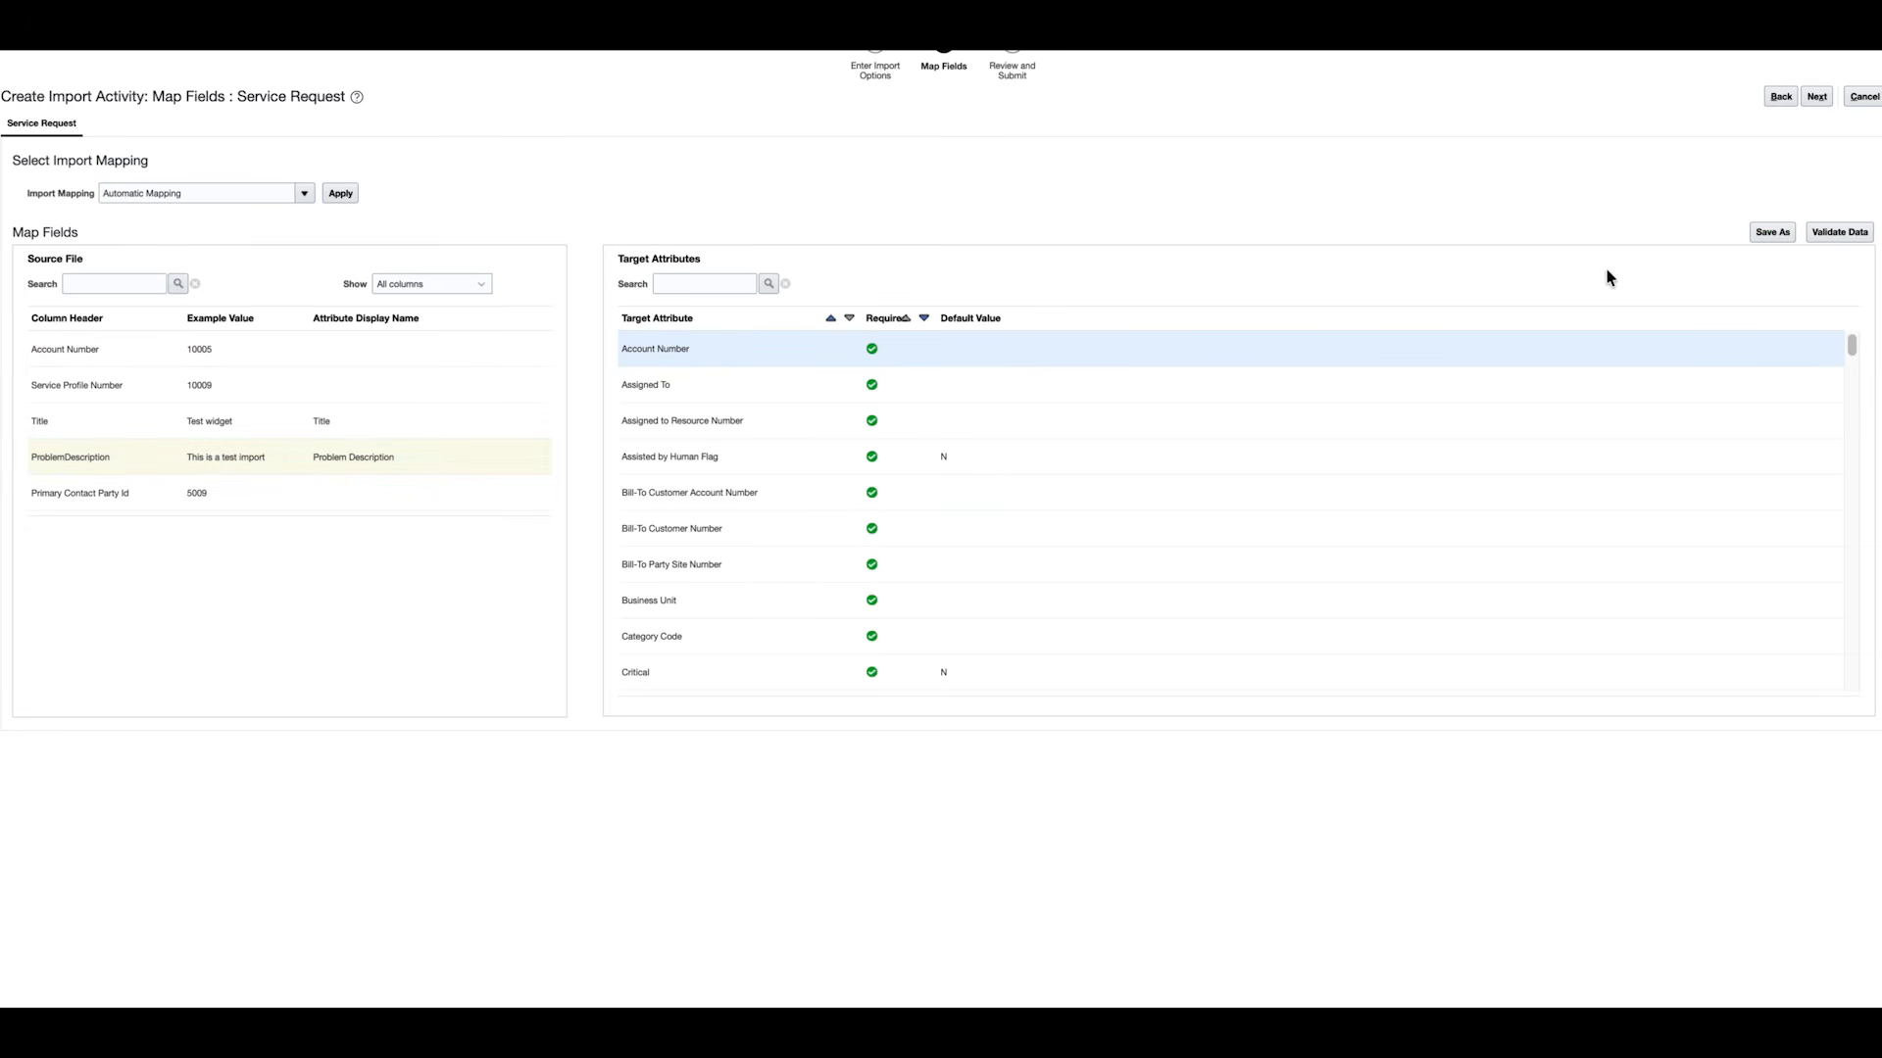
type("tgest")
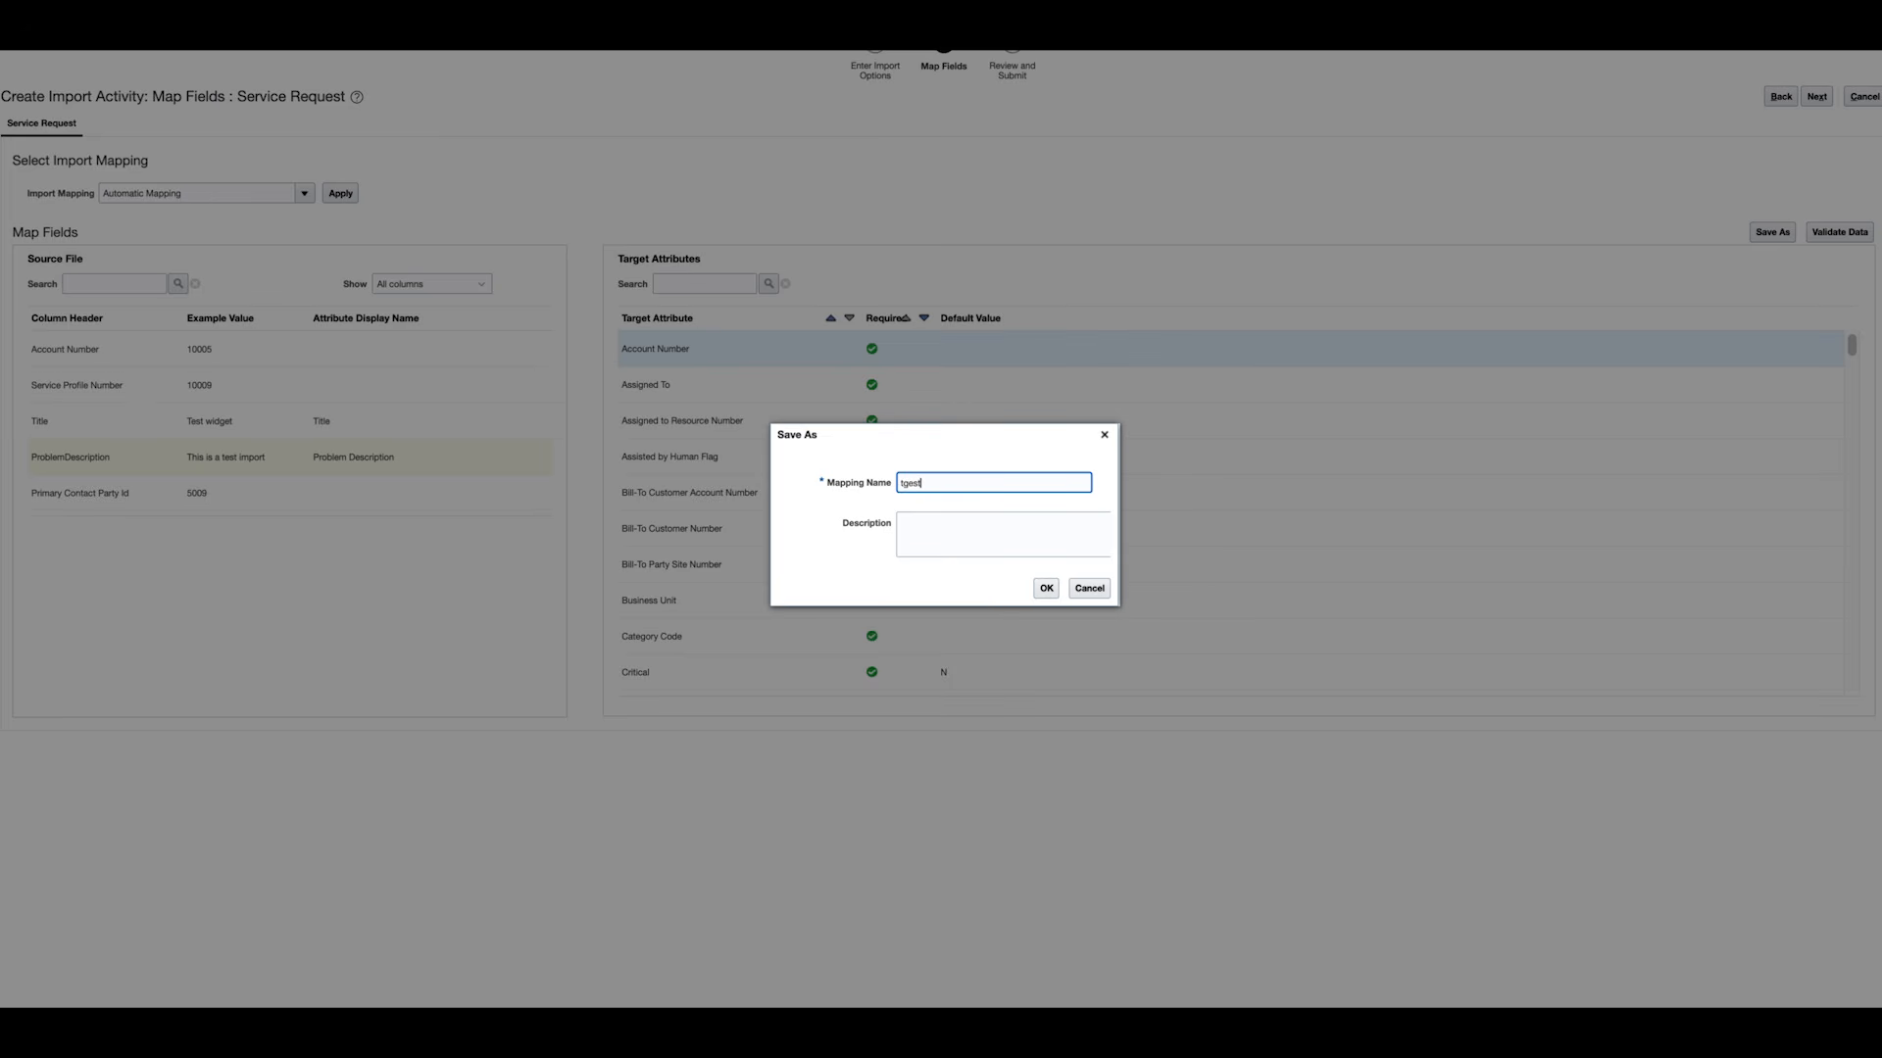
key("BackSpace")
key("BackSpace")
left_click(1044, 588)
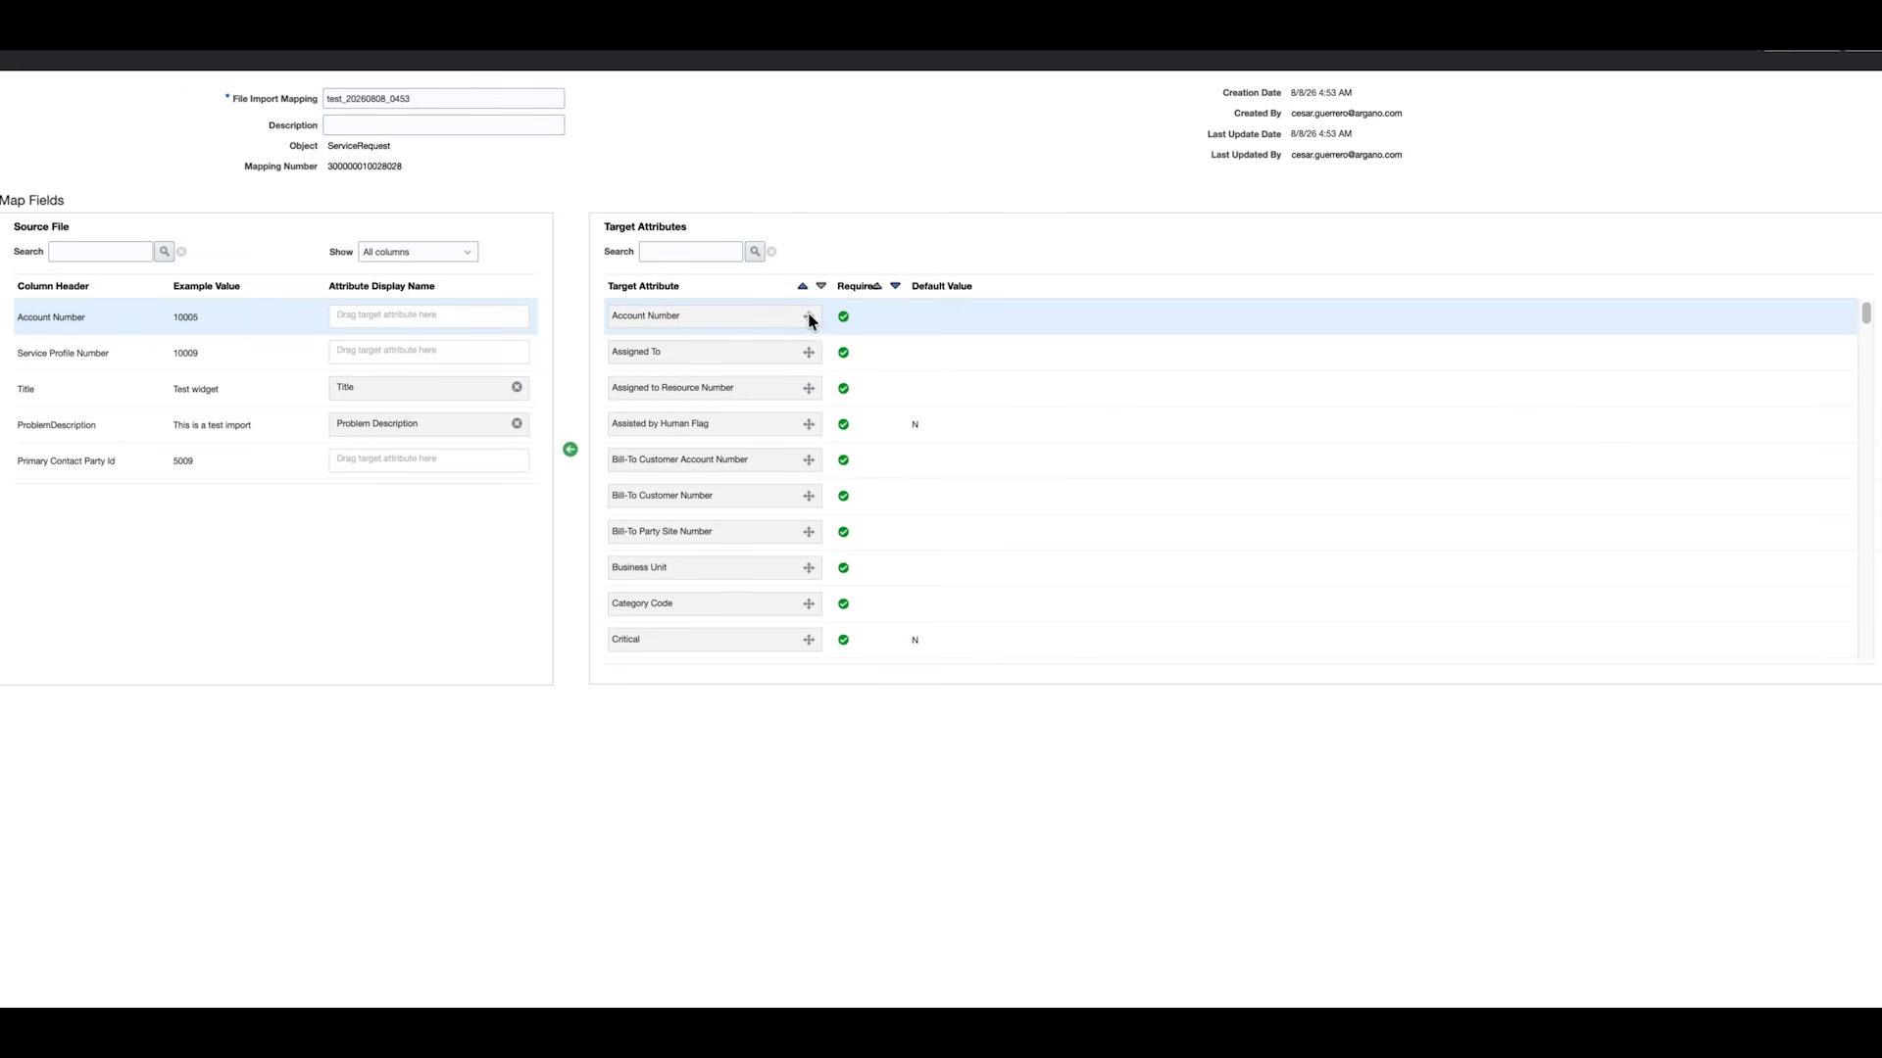
Map the Account Number and Service Profile Number source columns to the target attributes of the same names, searching for "service profile".
left_click_drag(808, 316, 514, 327)
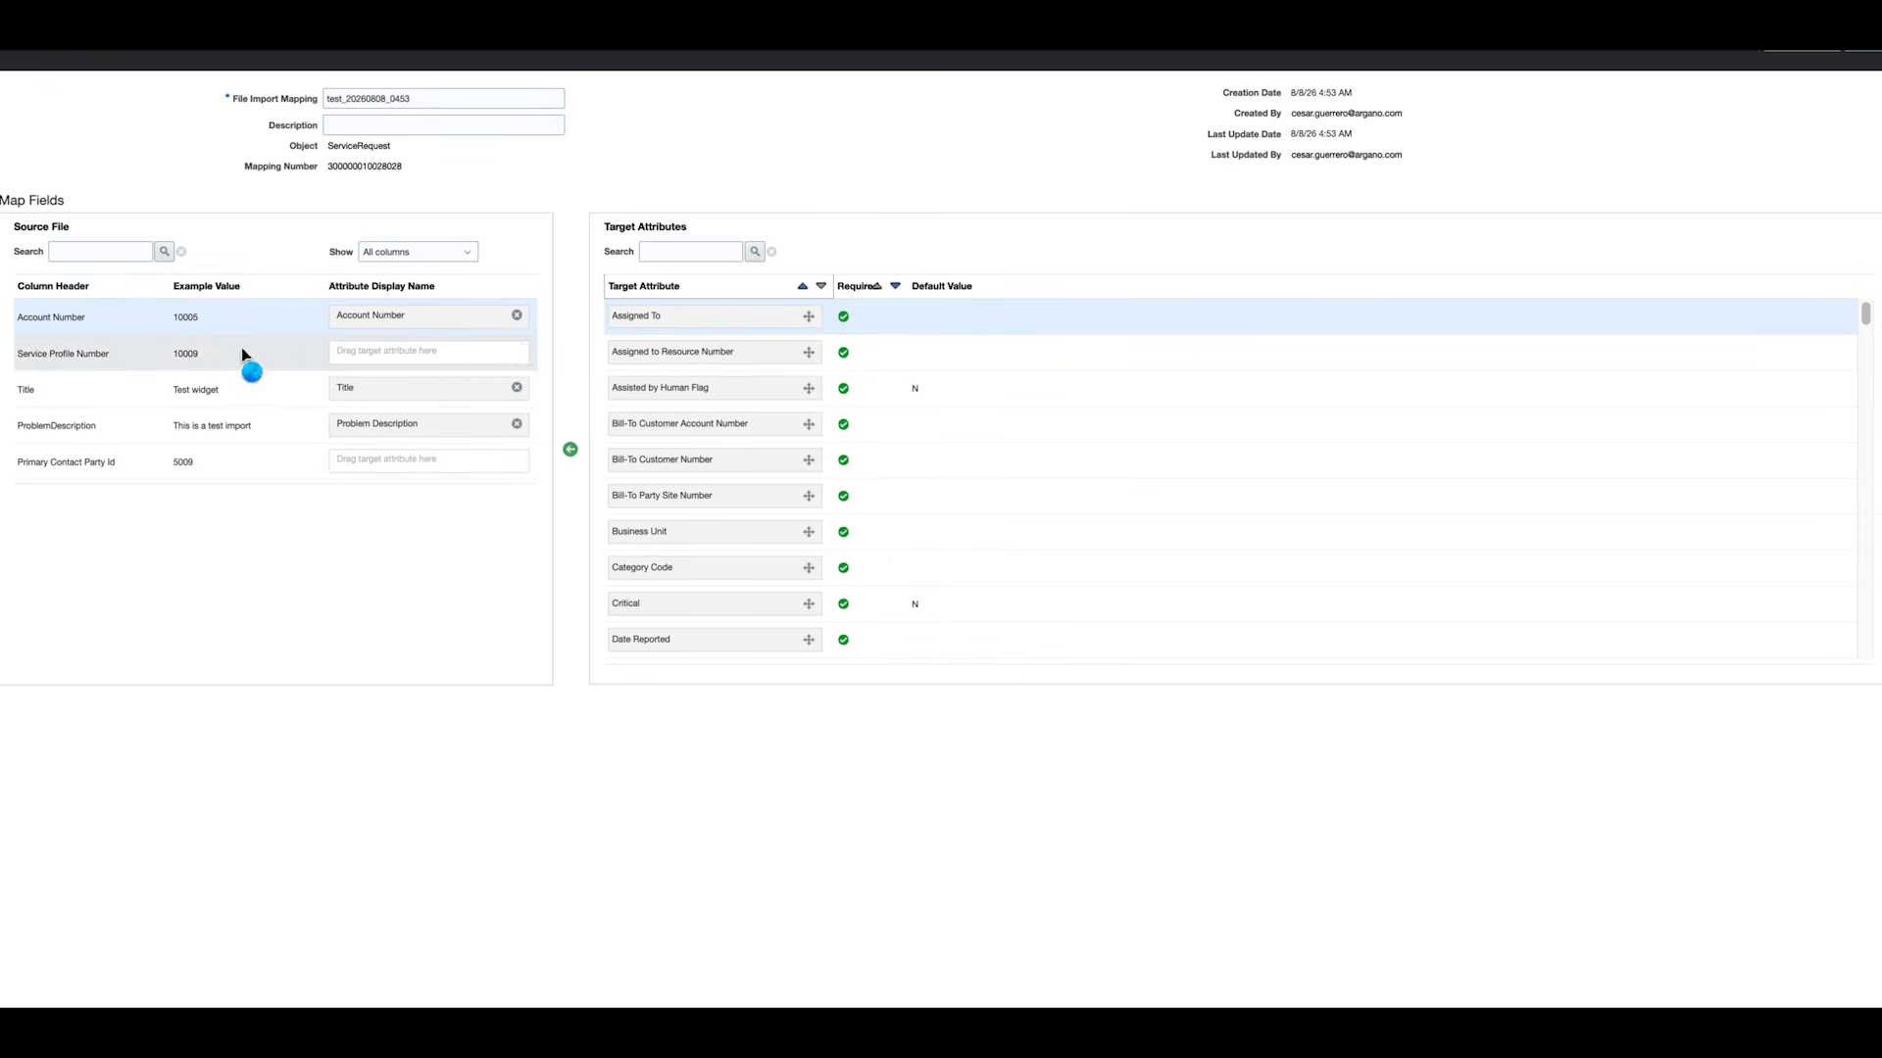
left_click(691, 254)
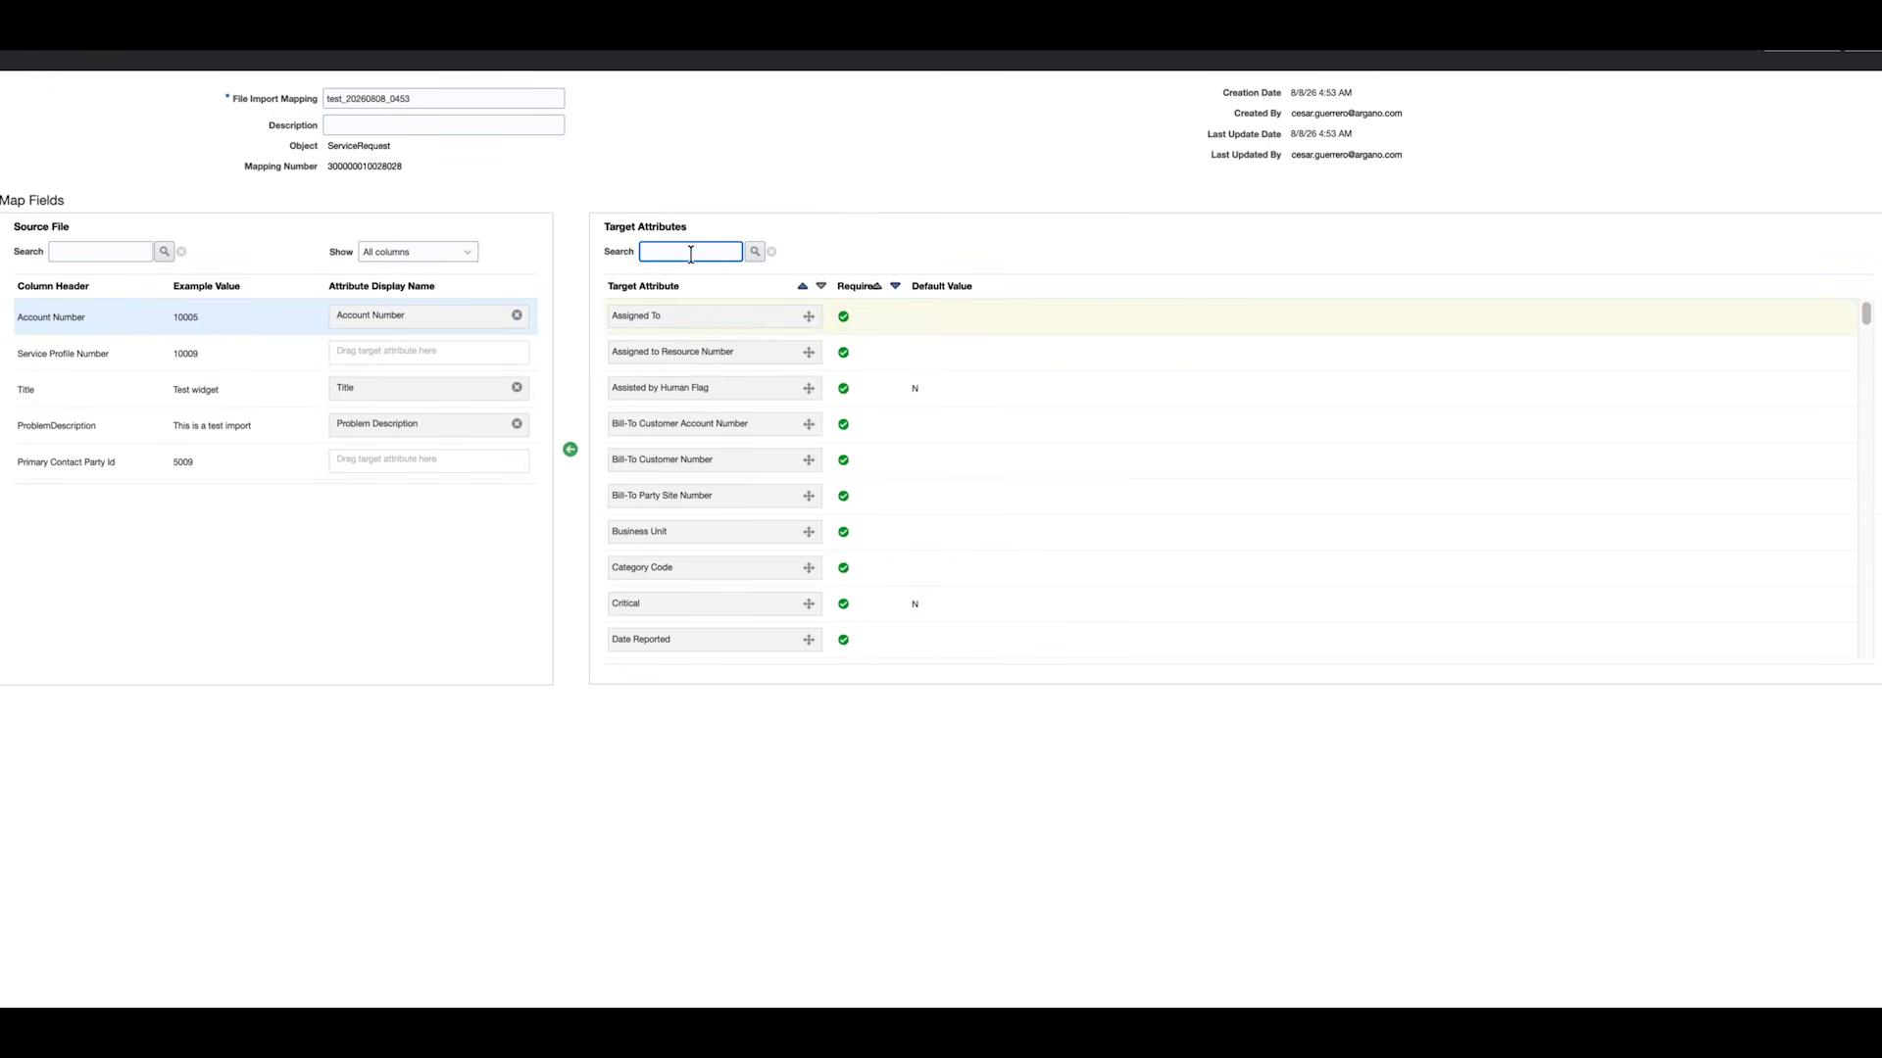
type("service profile")
key("Return")
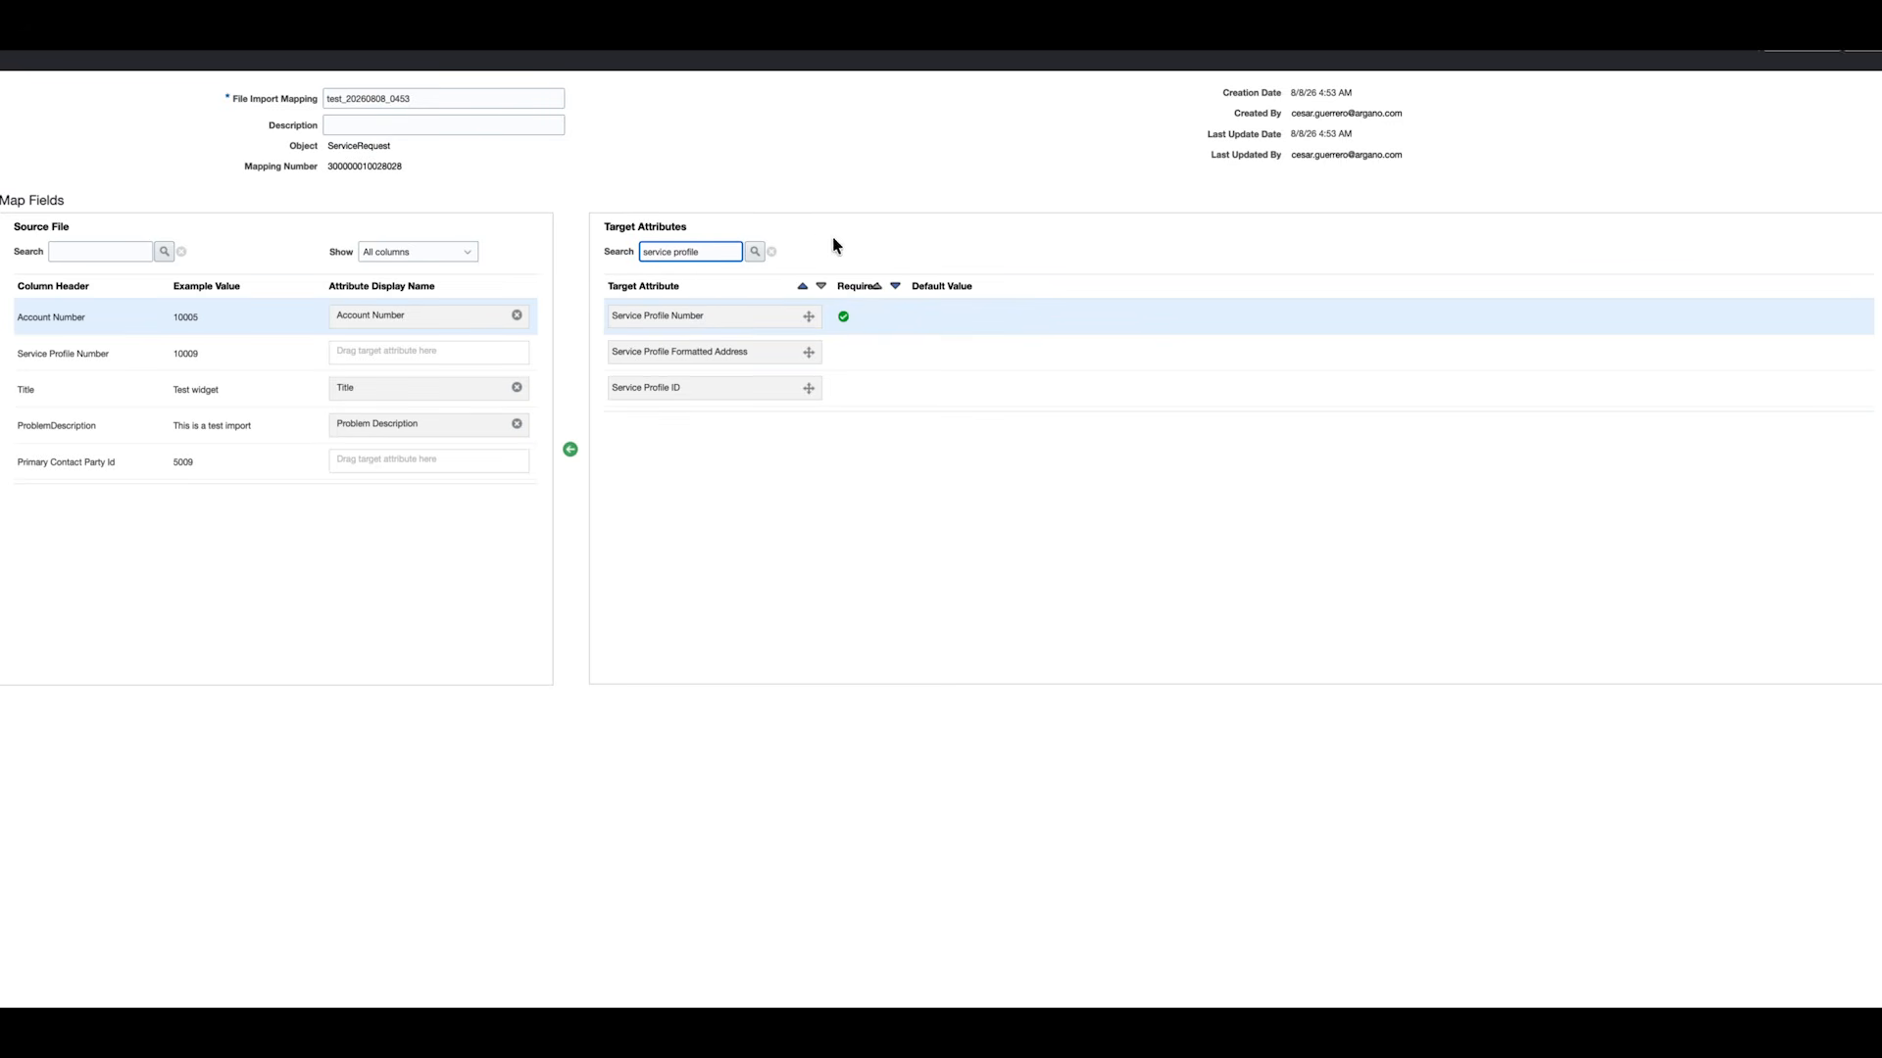
left_click_drag(811, 323, 446, 358)
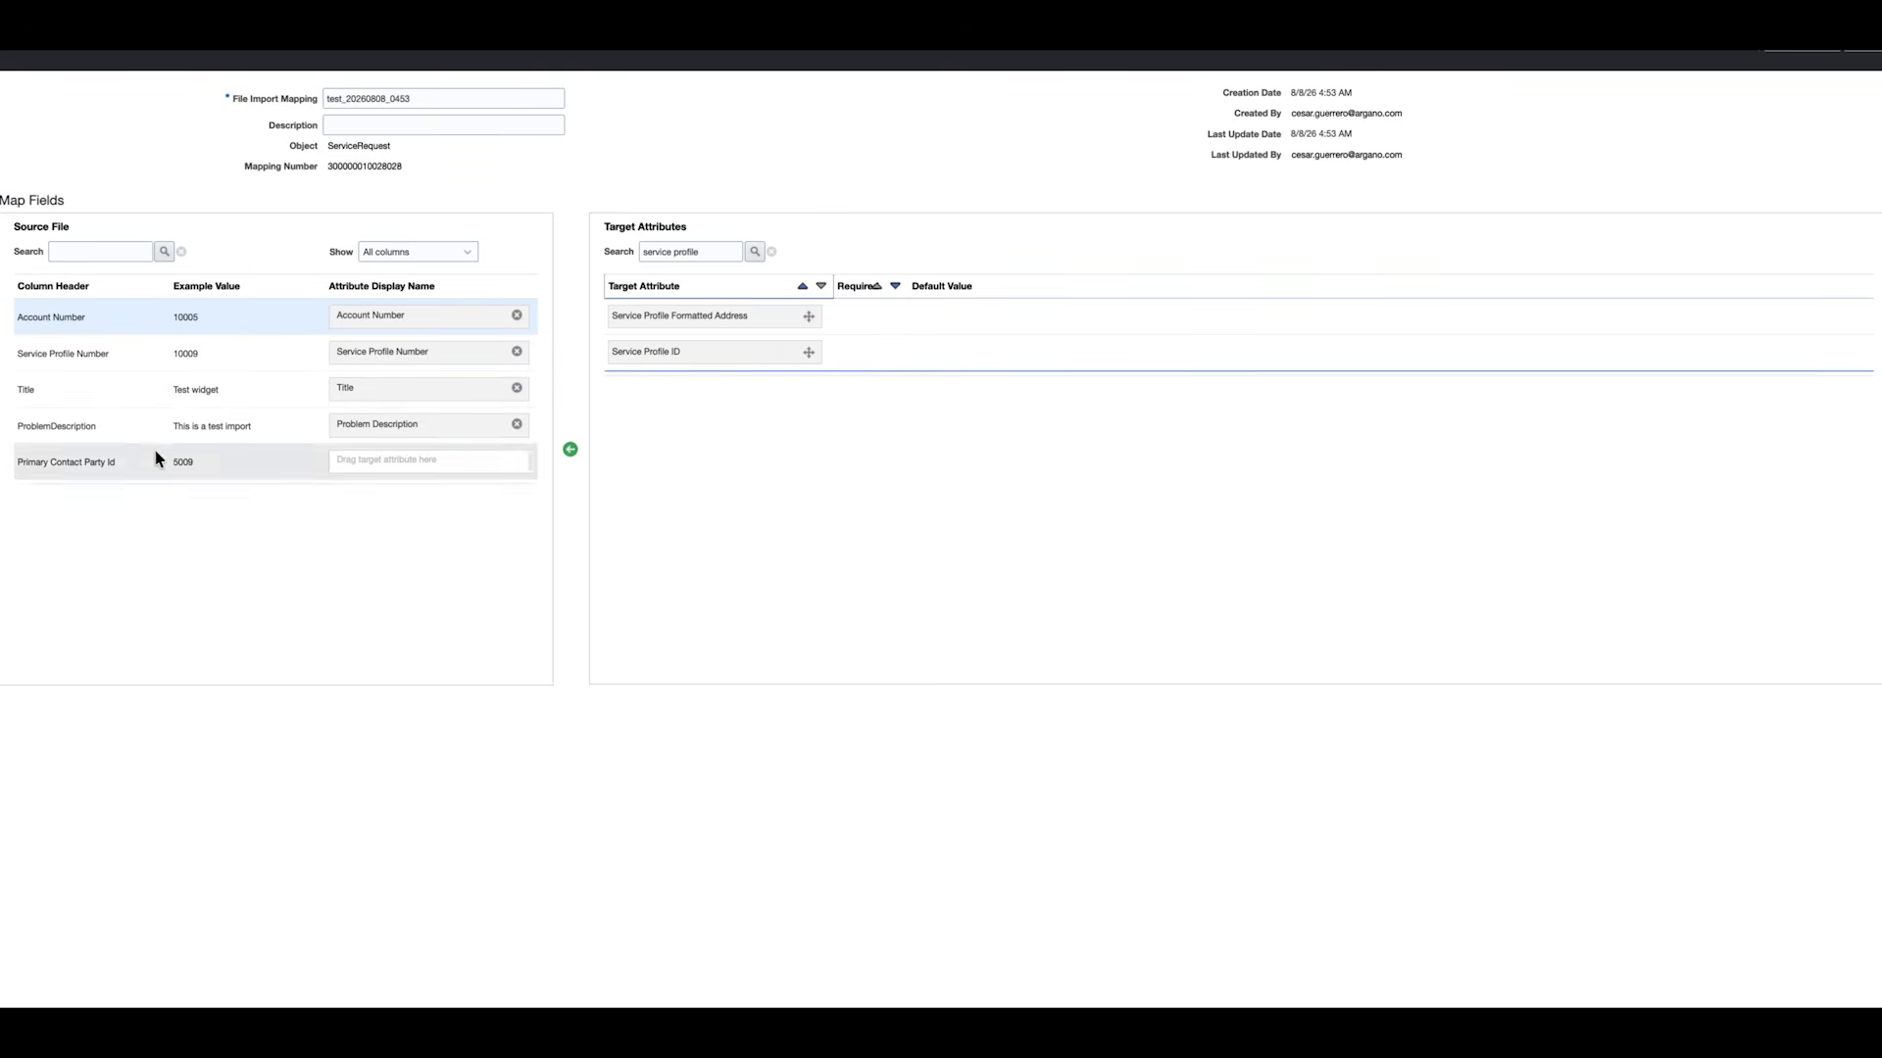
Search the target attributes for "contact", map Primary Contact Party Id to Primary Contact Number, and save the mapping.
triple_click(698, 252)
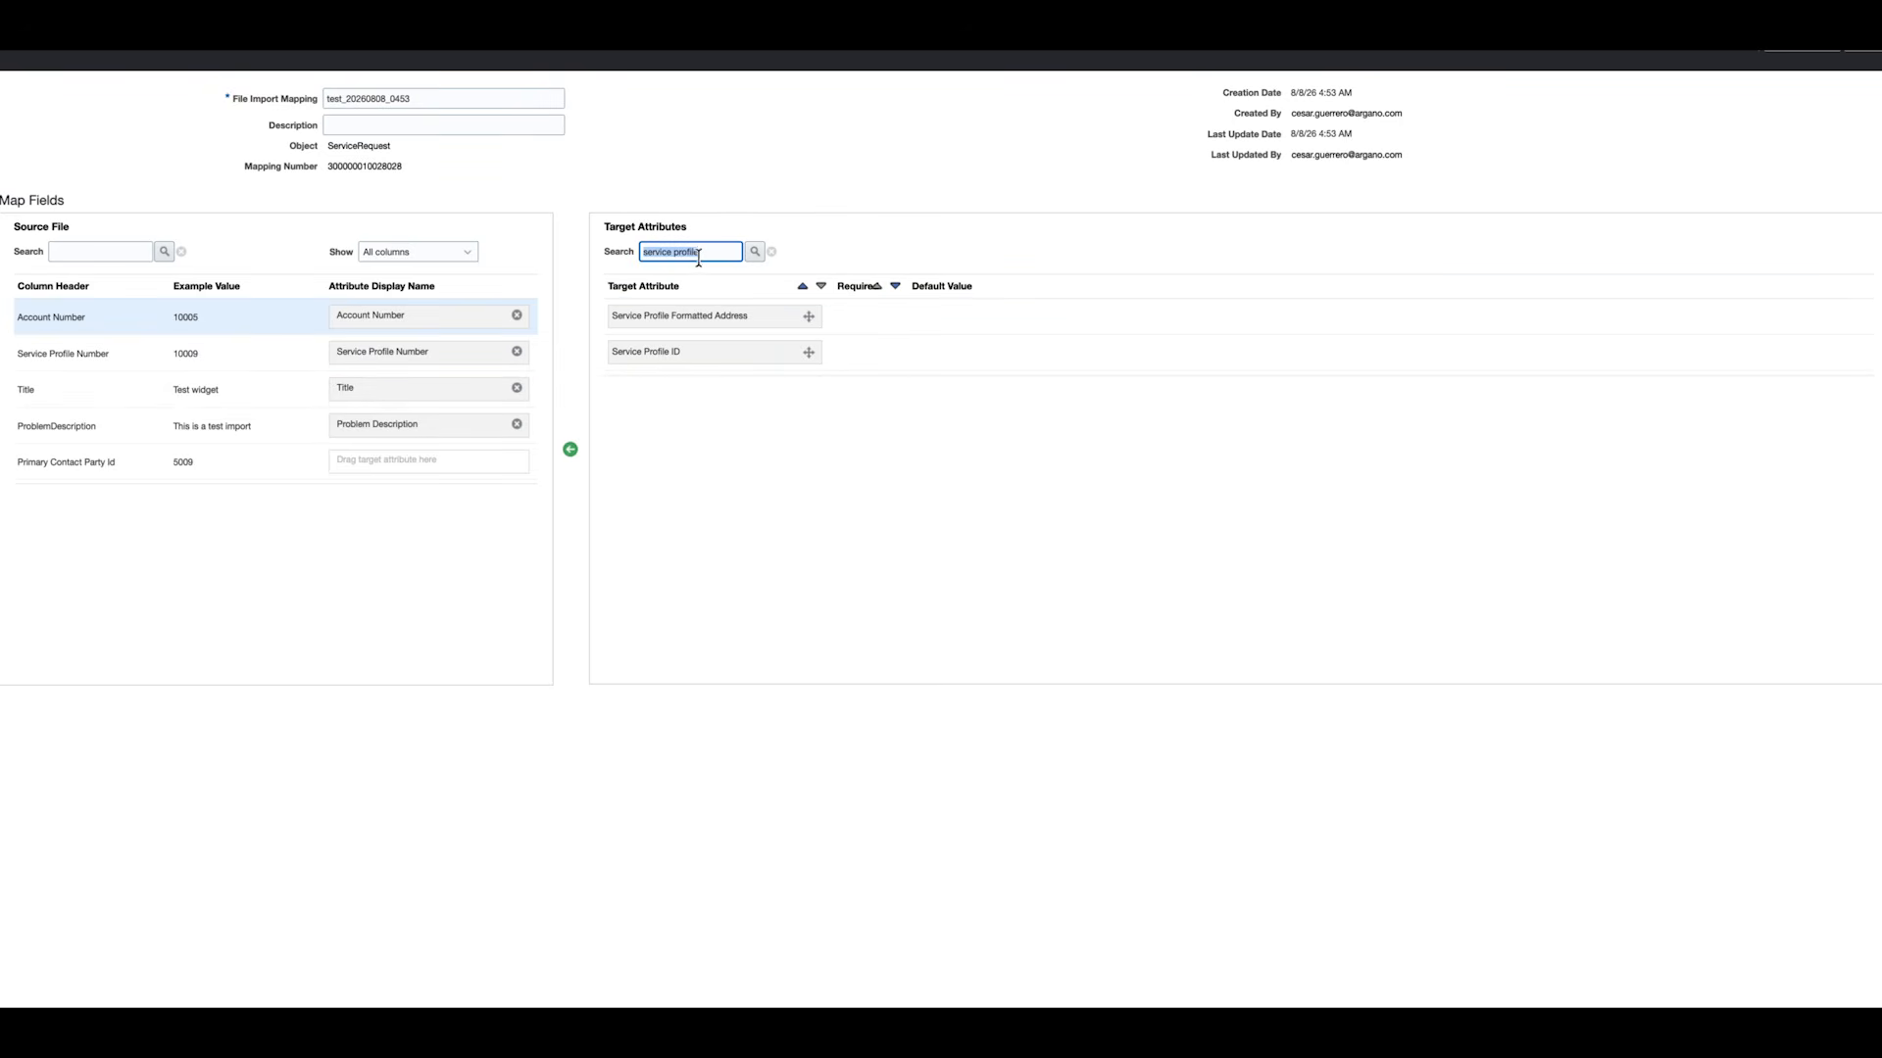
type("contact")
key("Return")
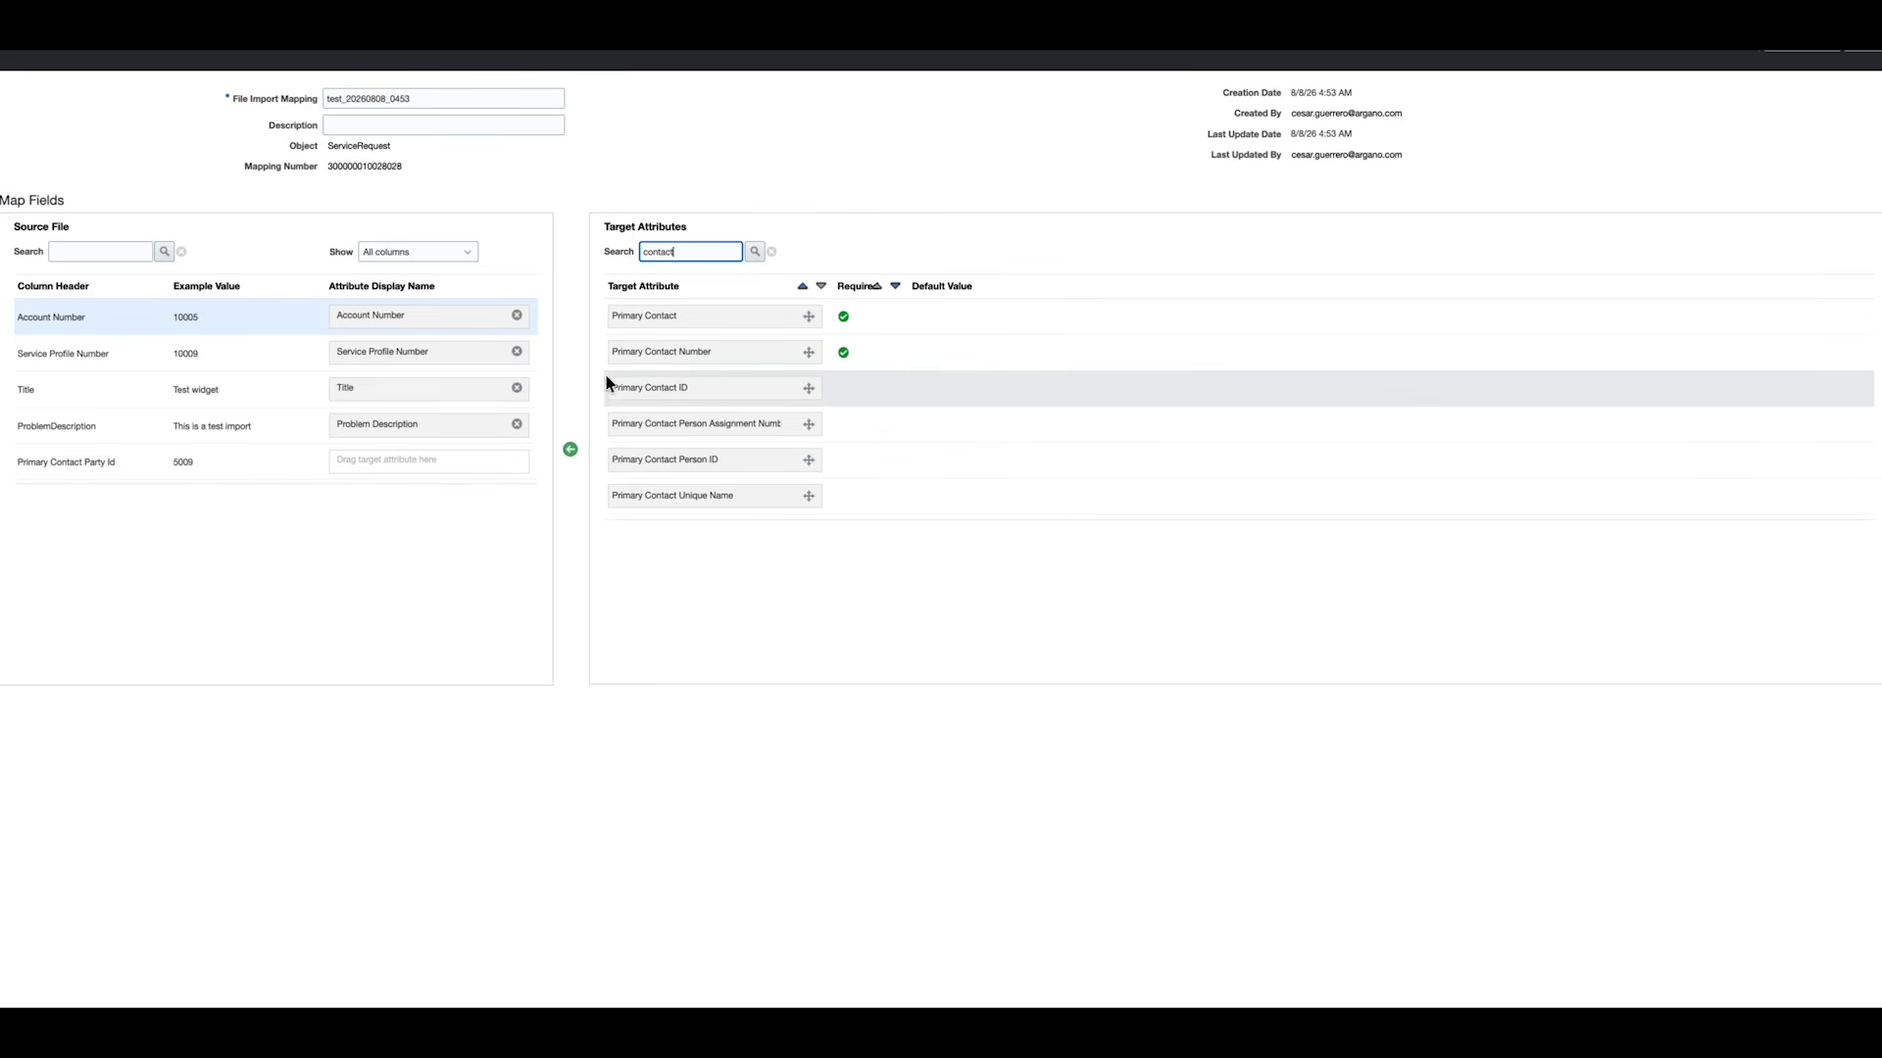
left_click_drag(817, 357, 500, 486)
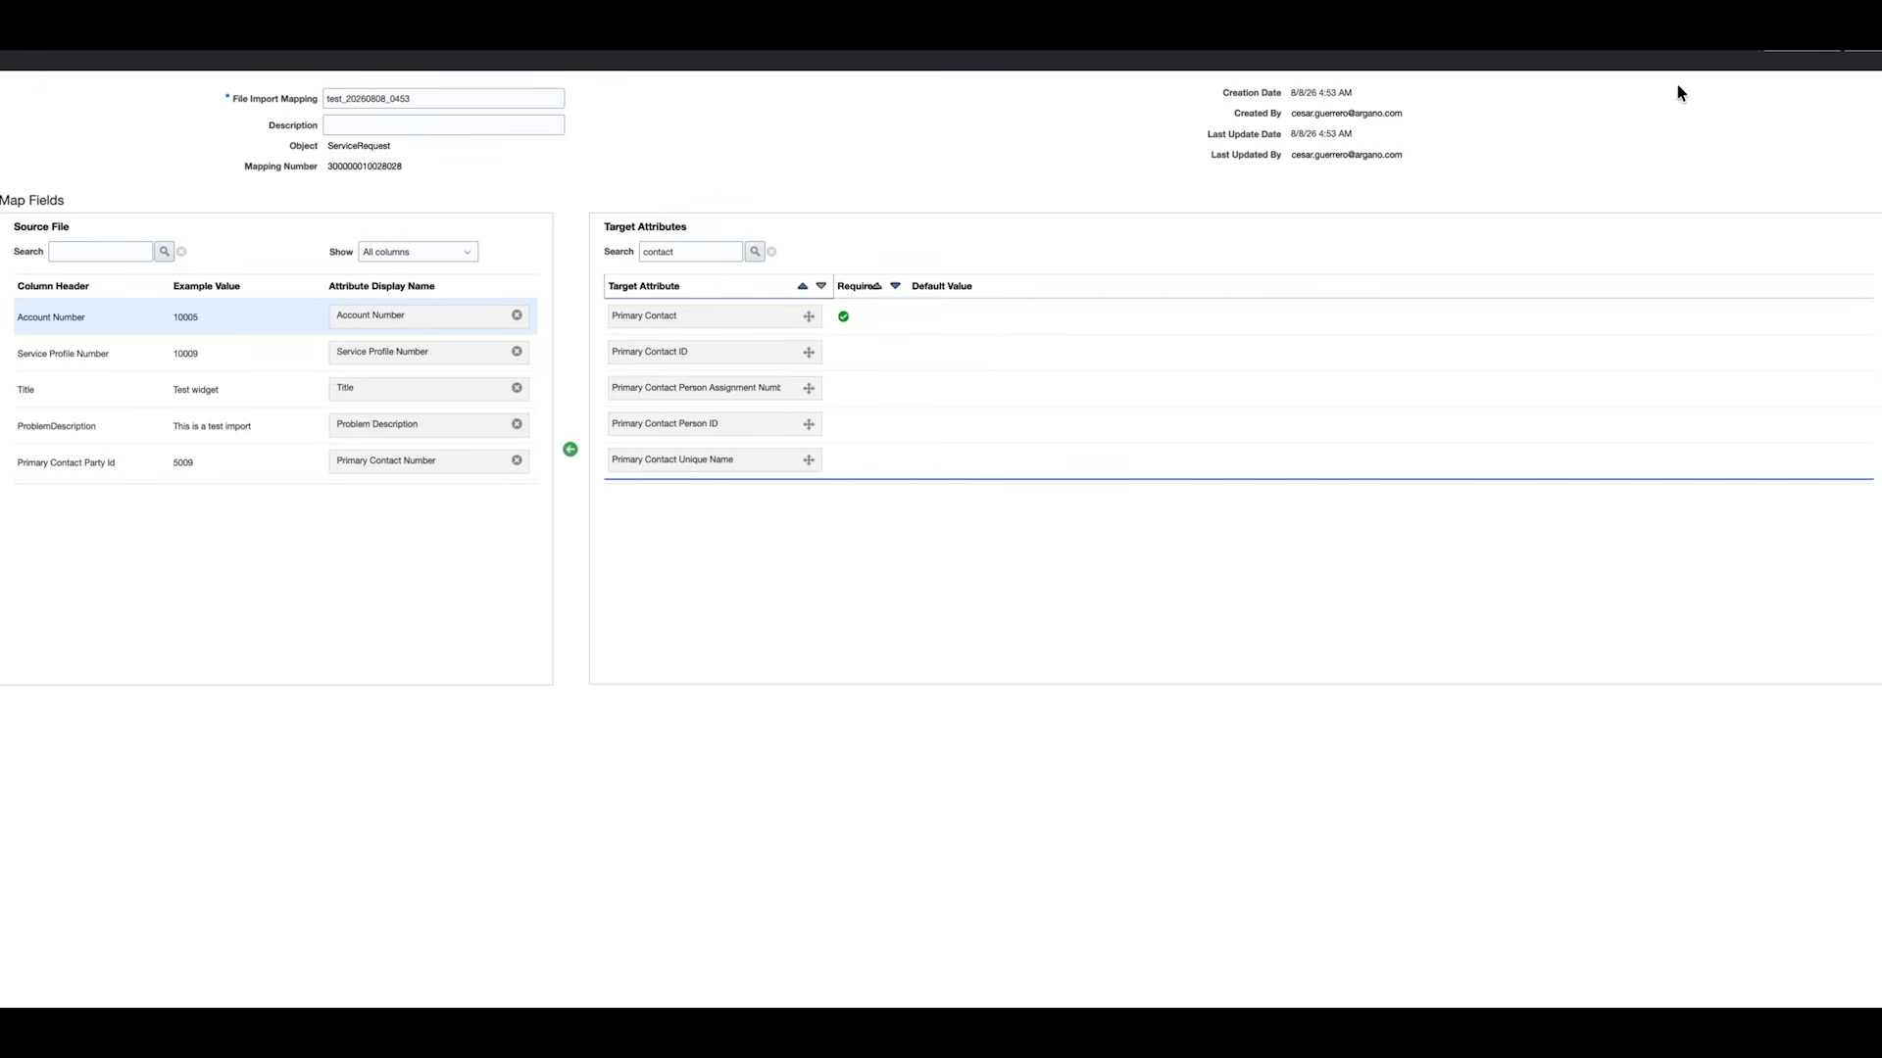
left_click(1793, 63)
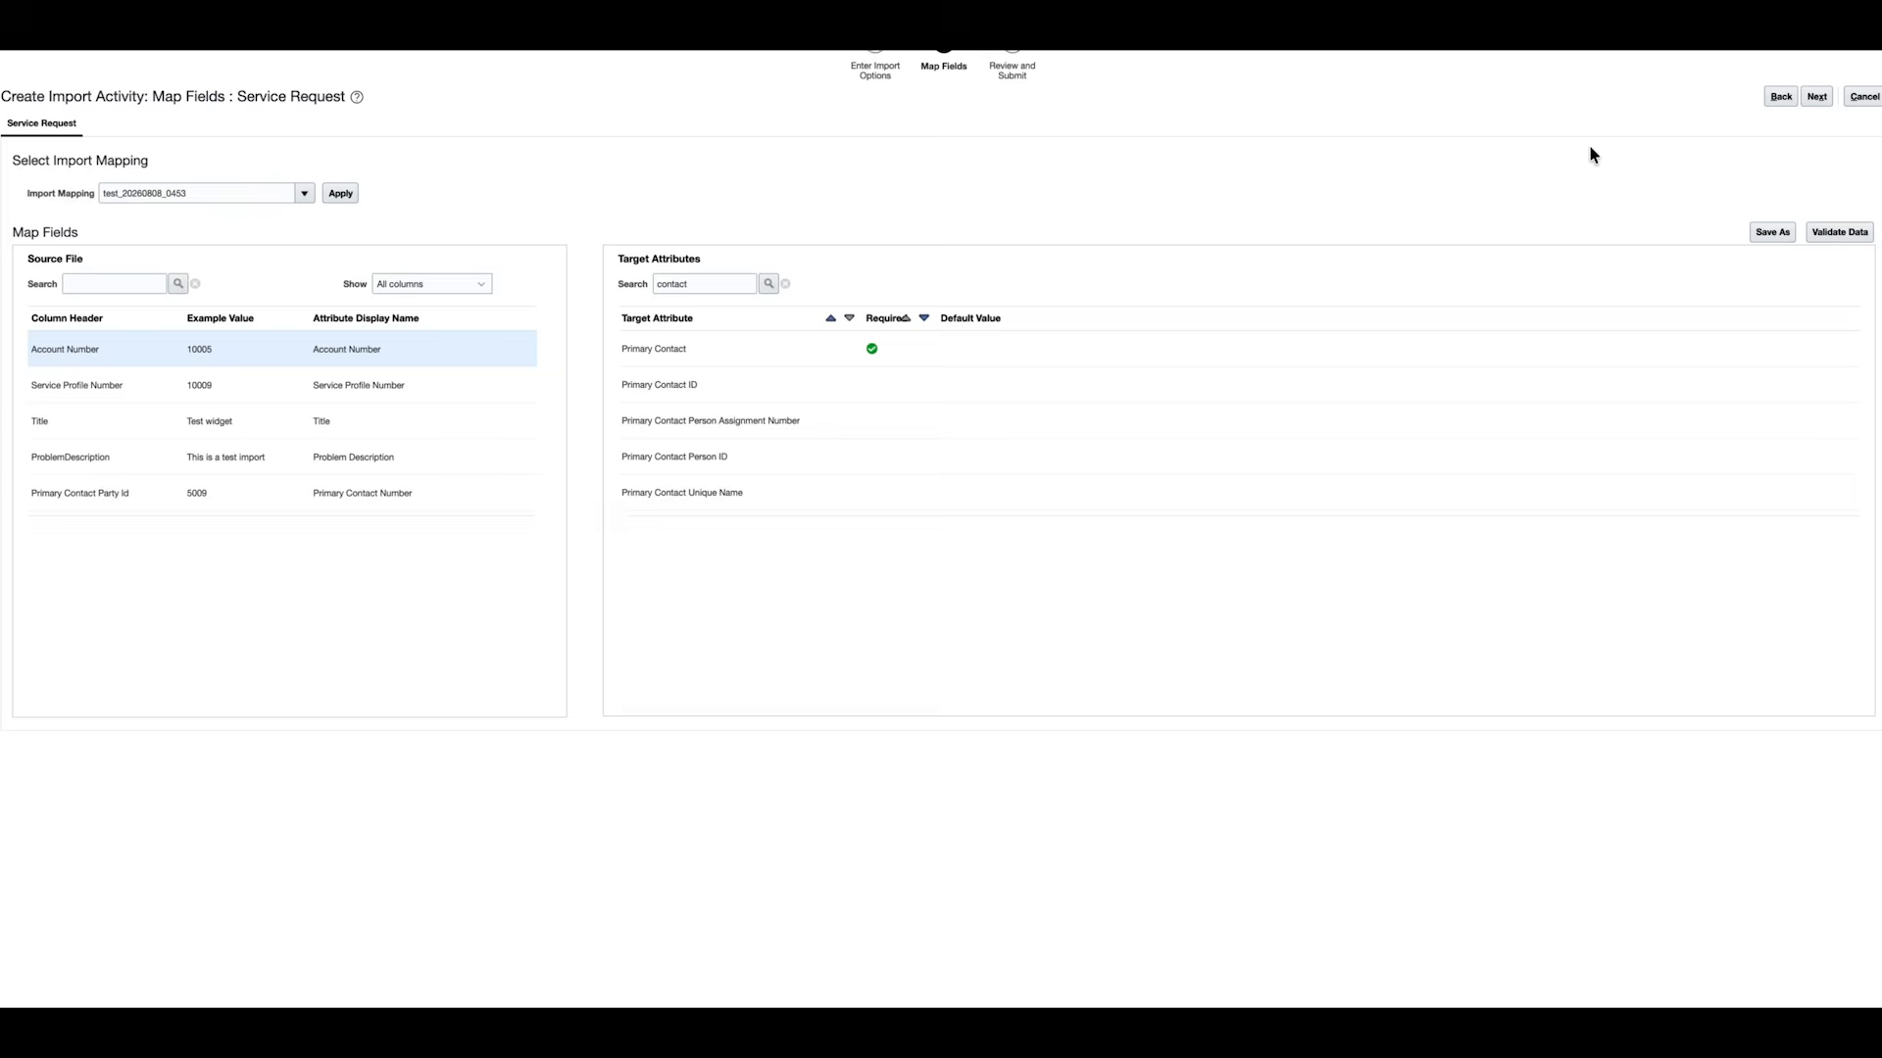
Validate the mapped Service Request data and submit the import activity.
left_click(1835, 236)
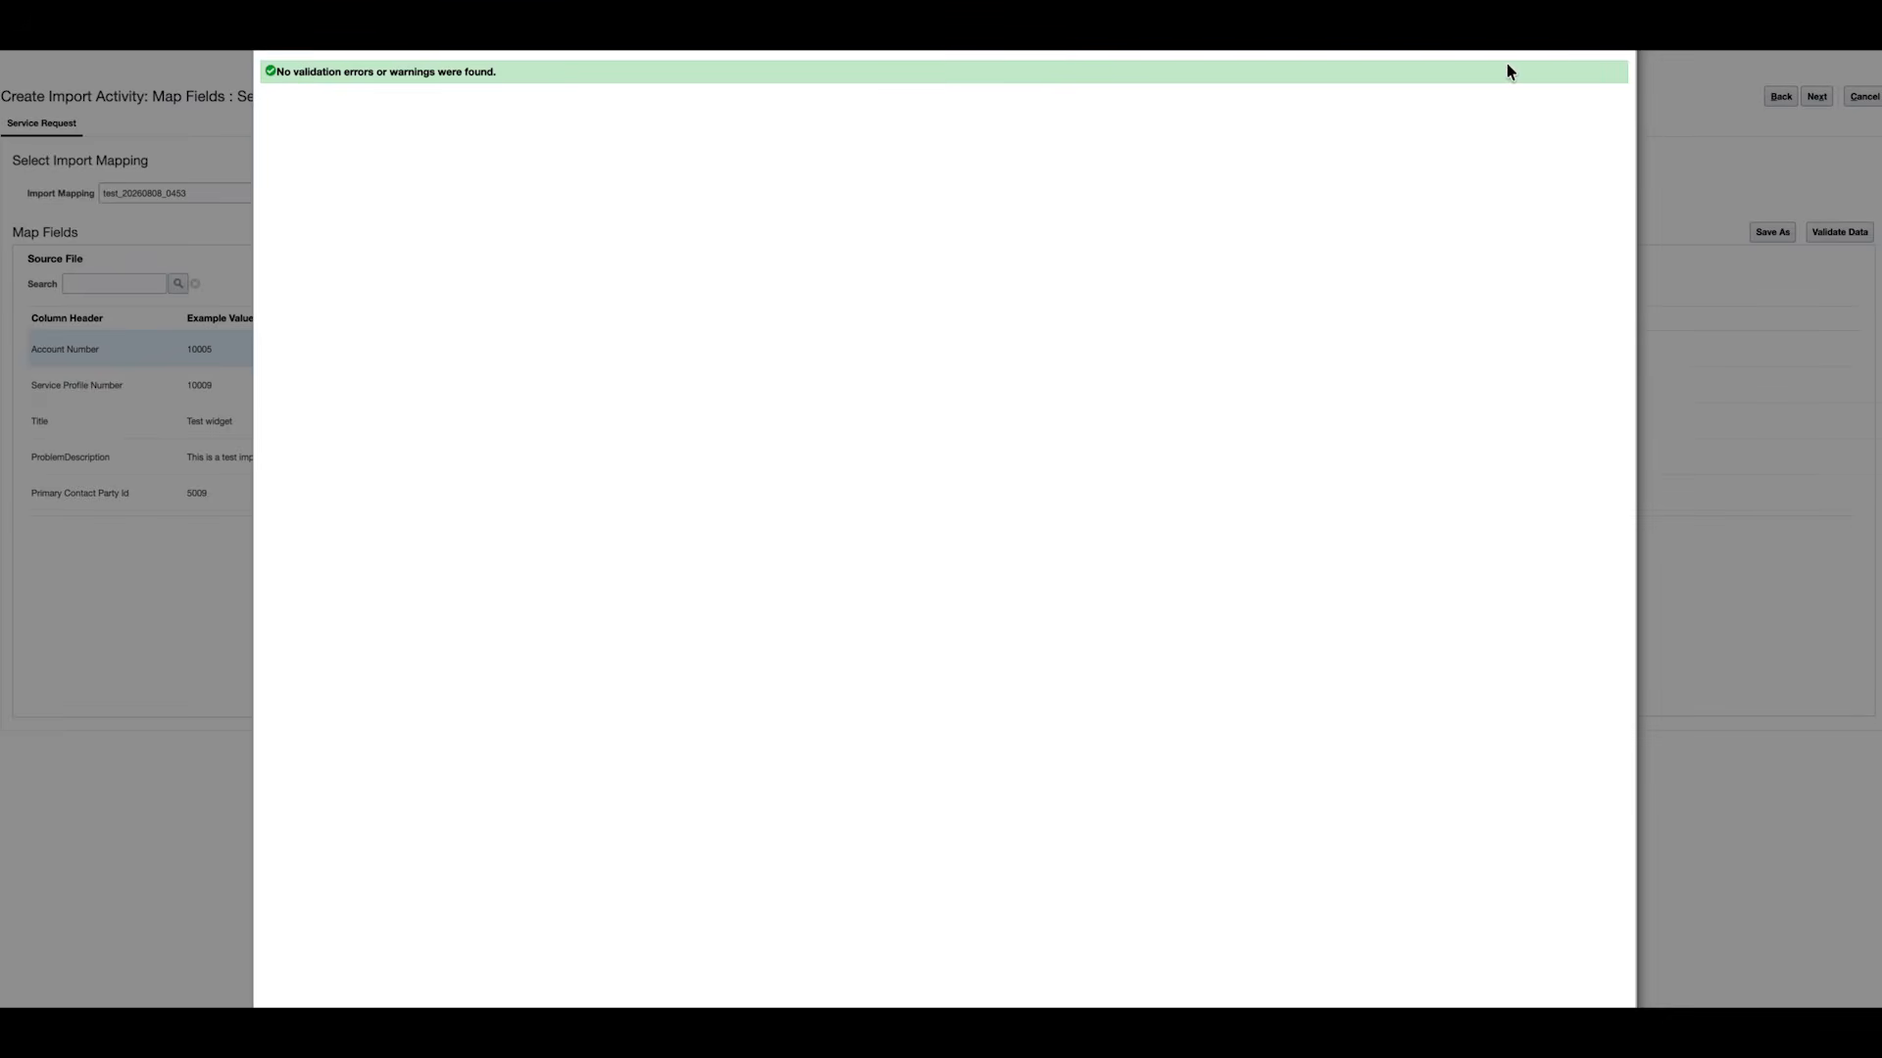
left_click(1618, 48)
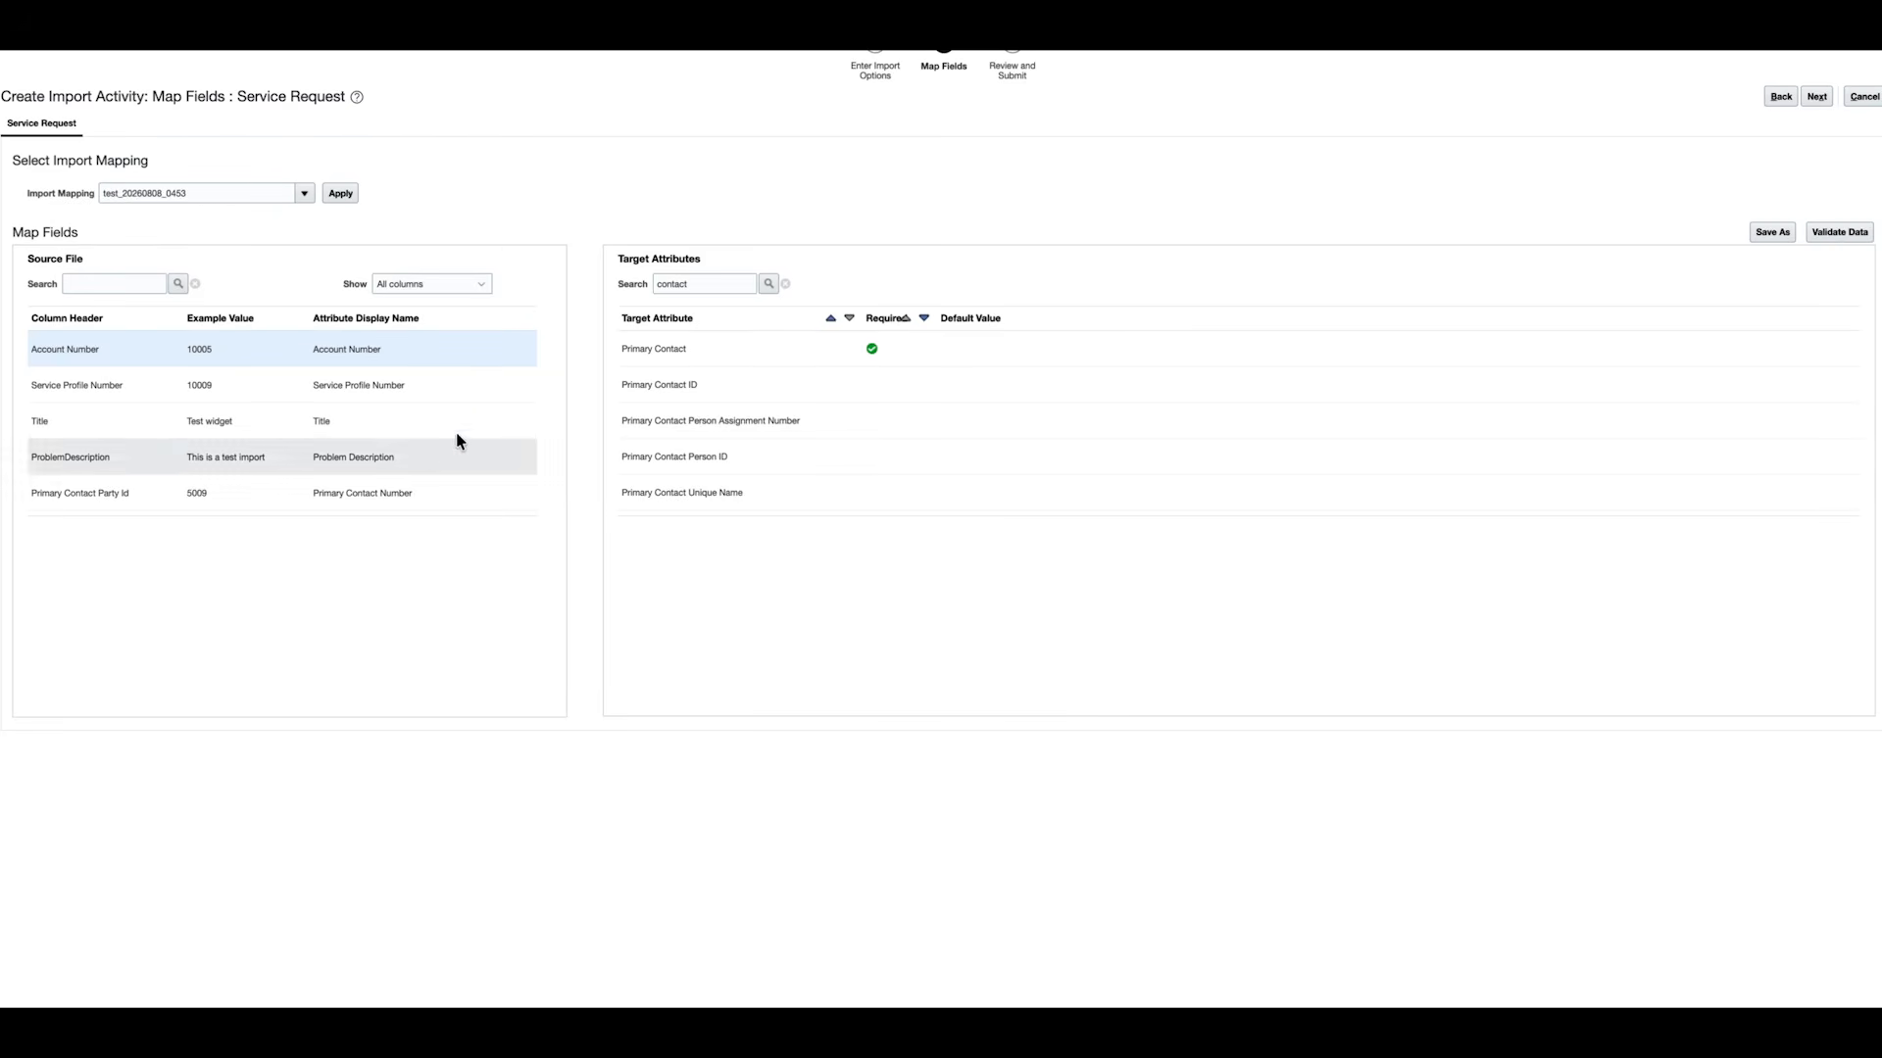
left_click(1818, 96)
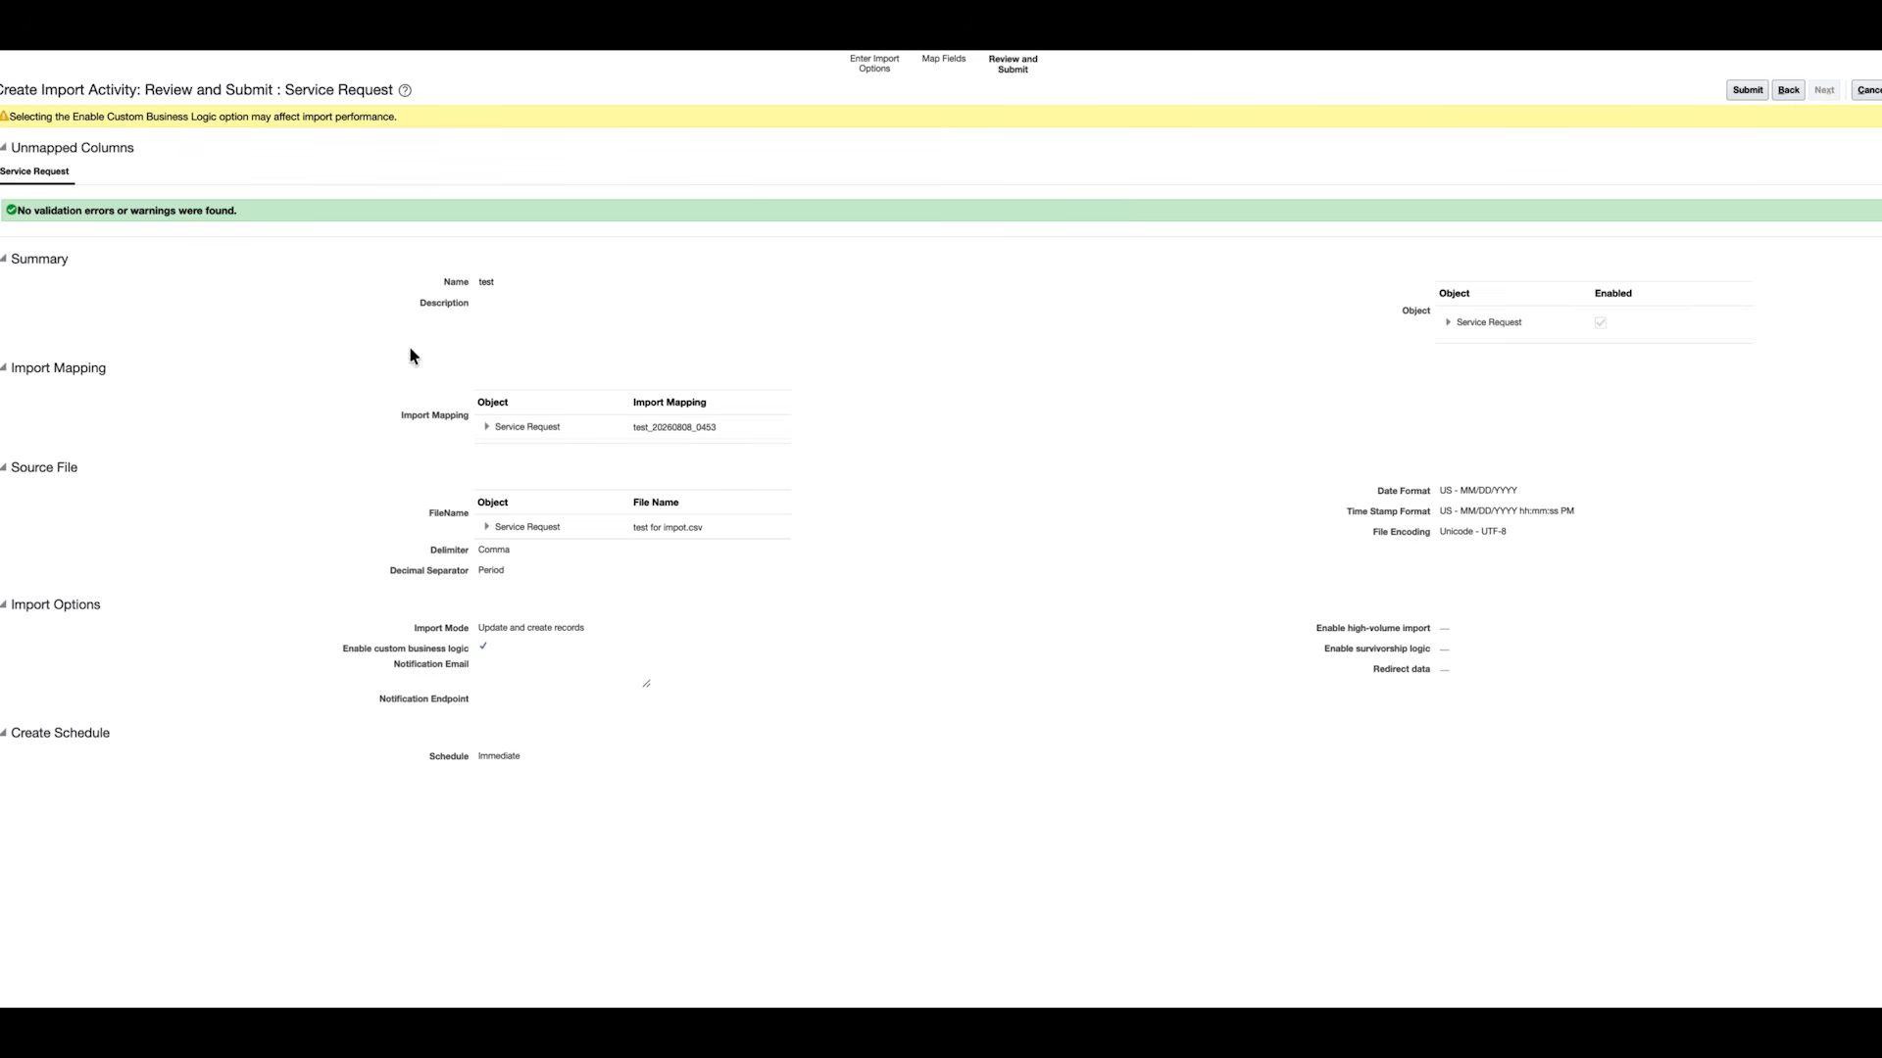
left_click(1748, 89)
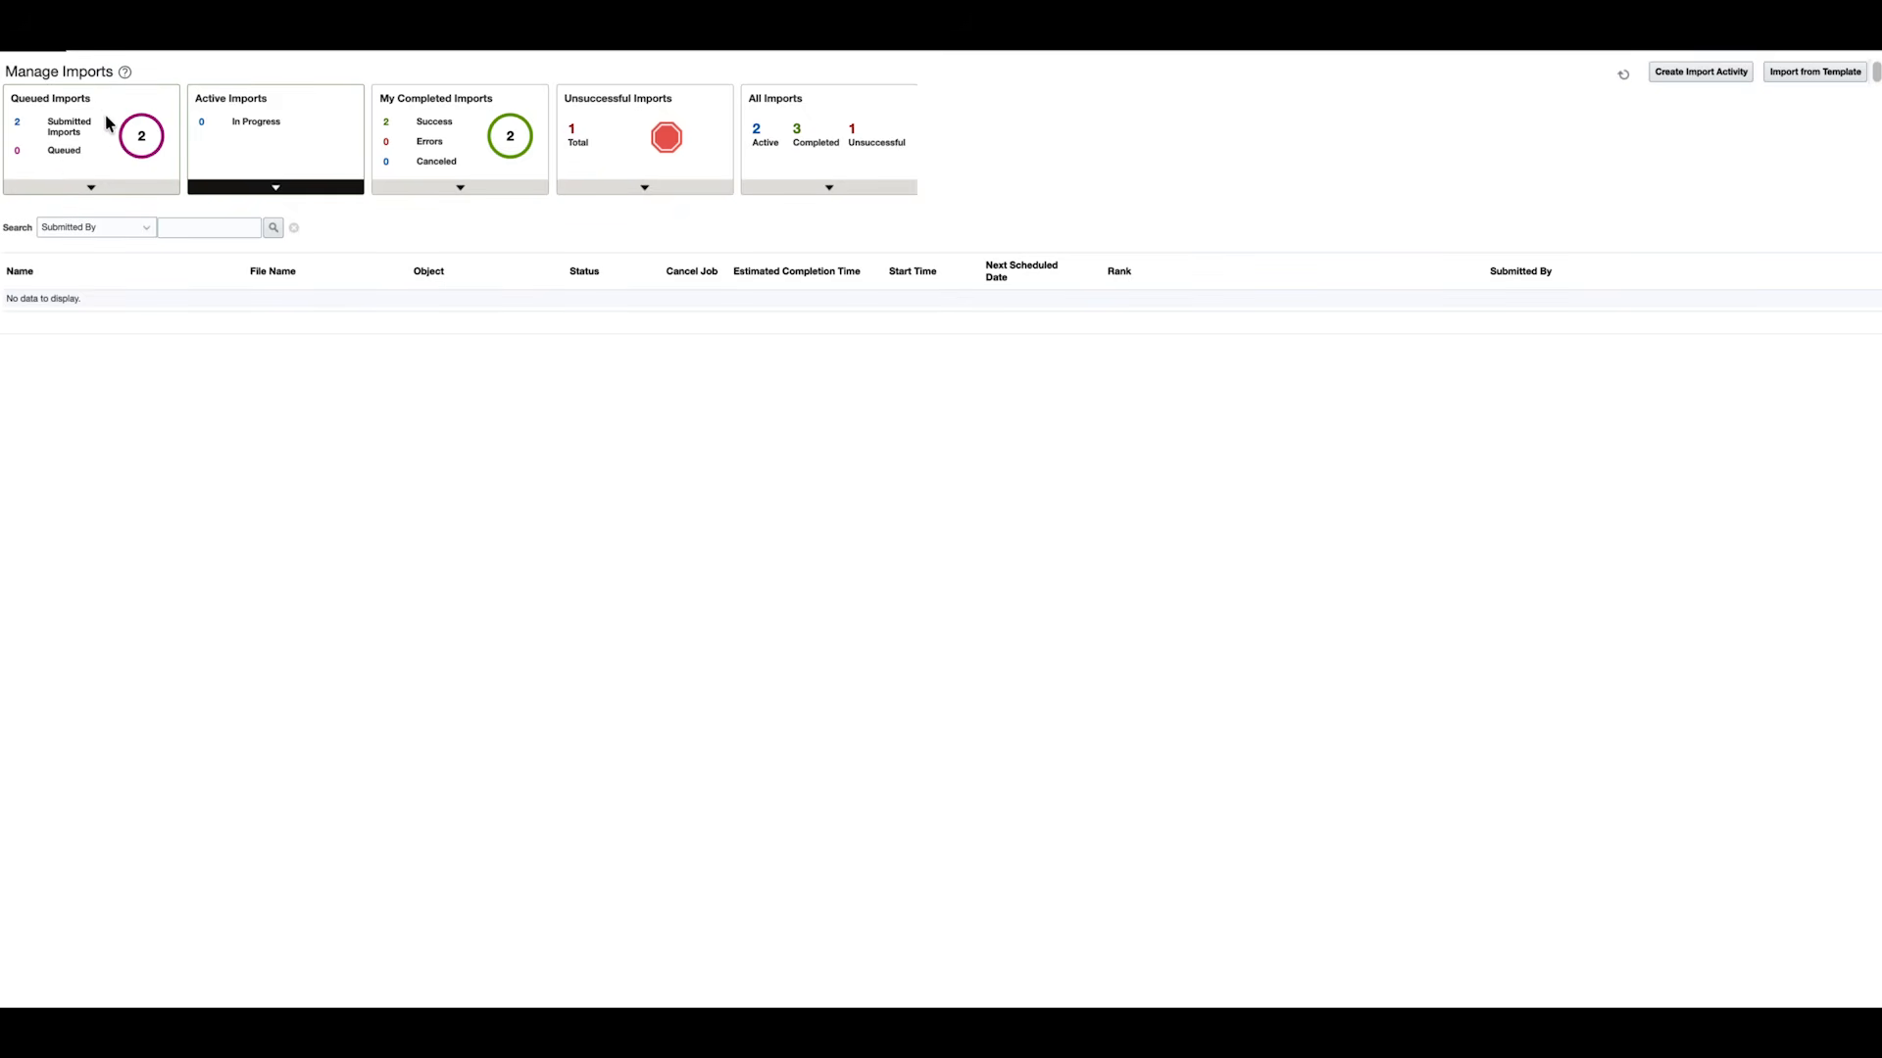
Refresh the active imports and select the submitted test import to check its status.
left_click(1621, 82)
left_click(1620, 79)
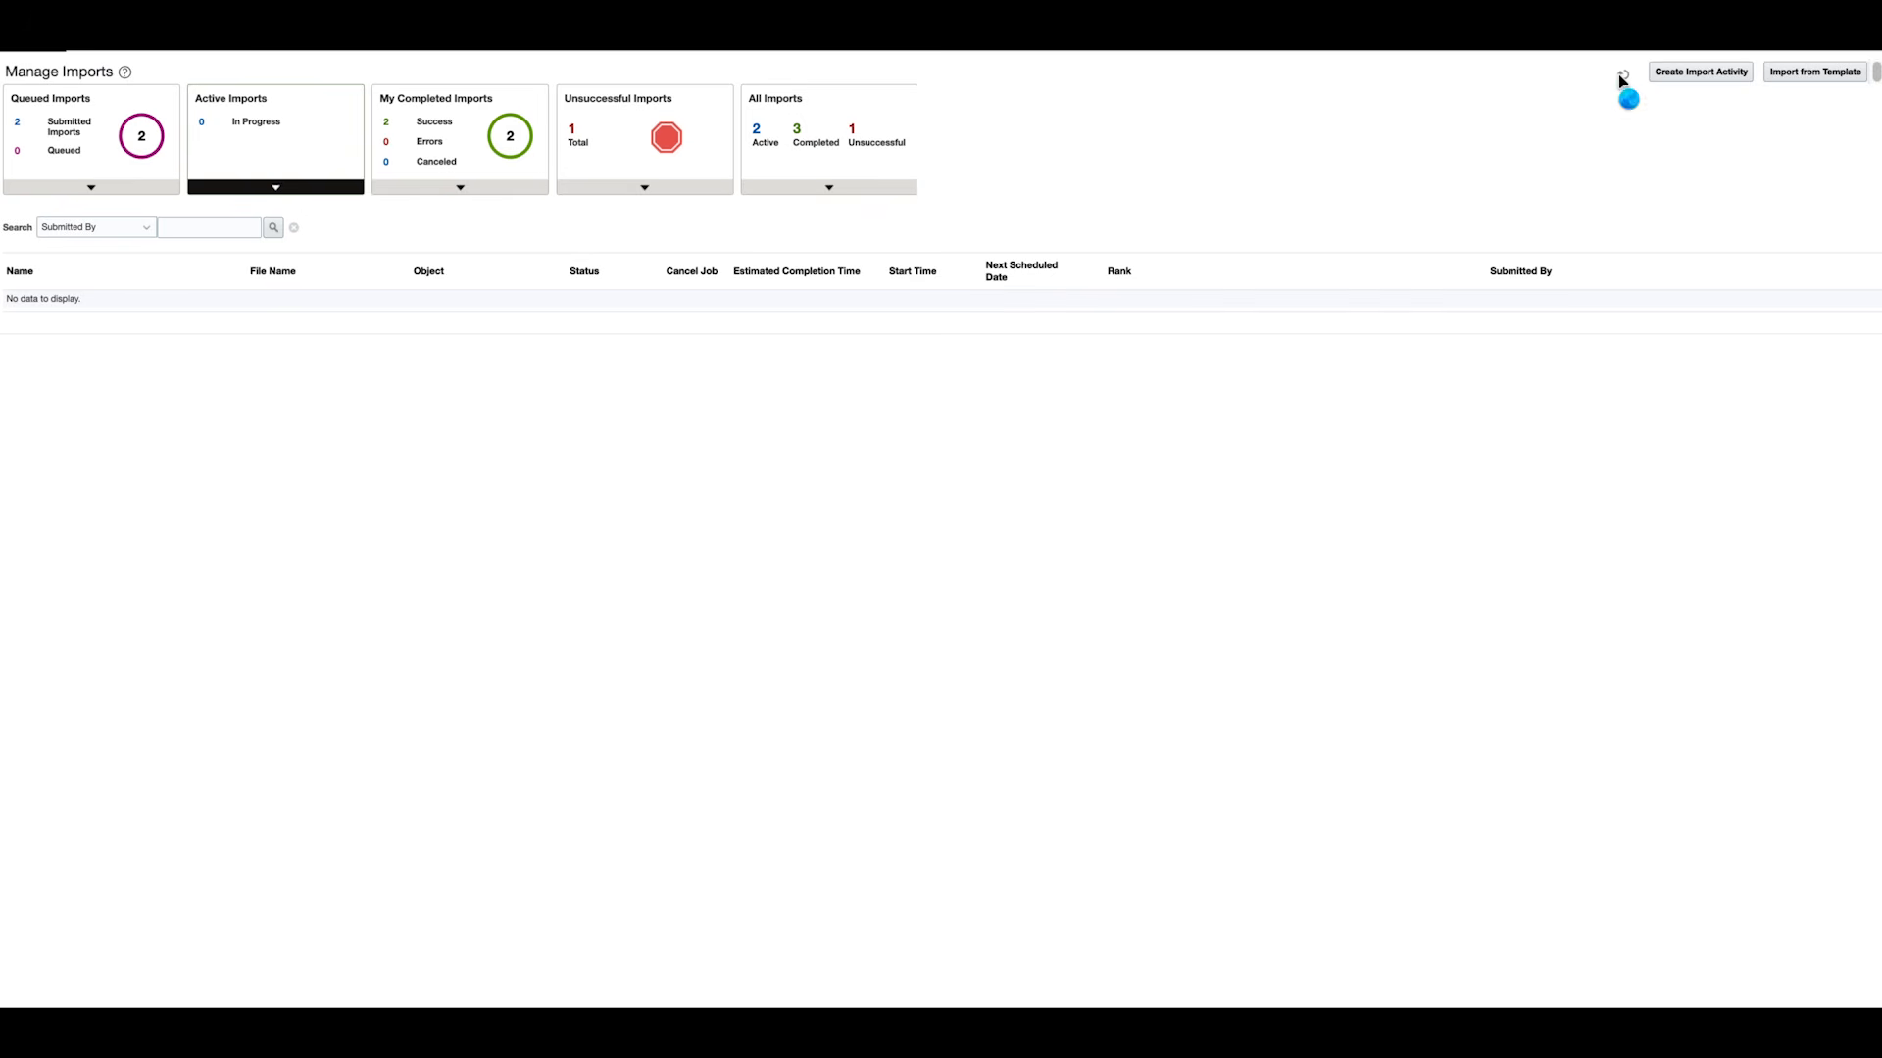
left_click(1622, 83)
left_click(277, 310)
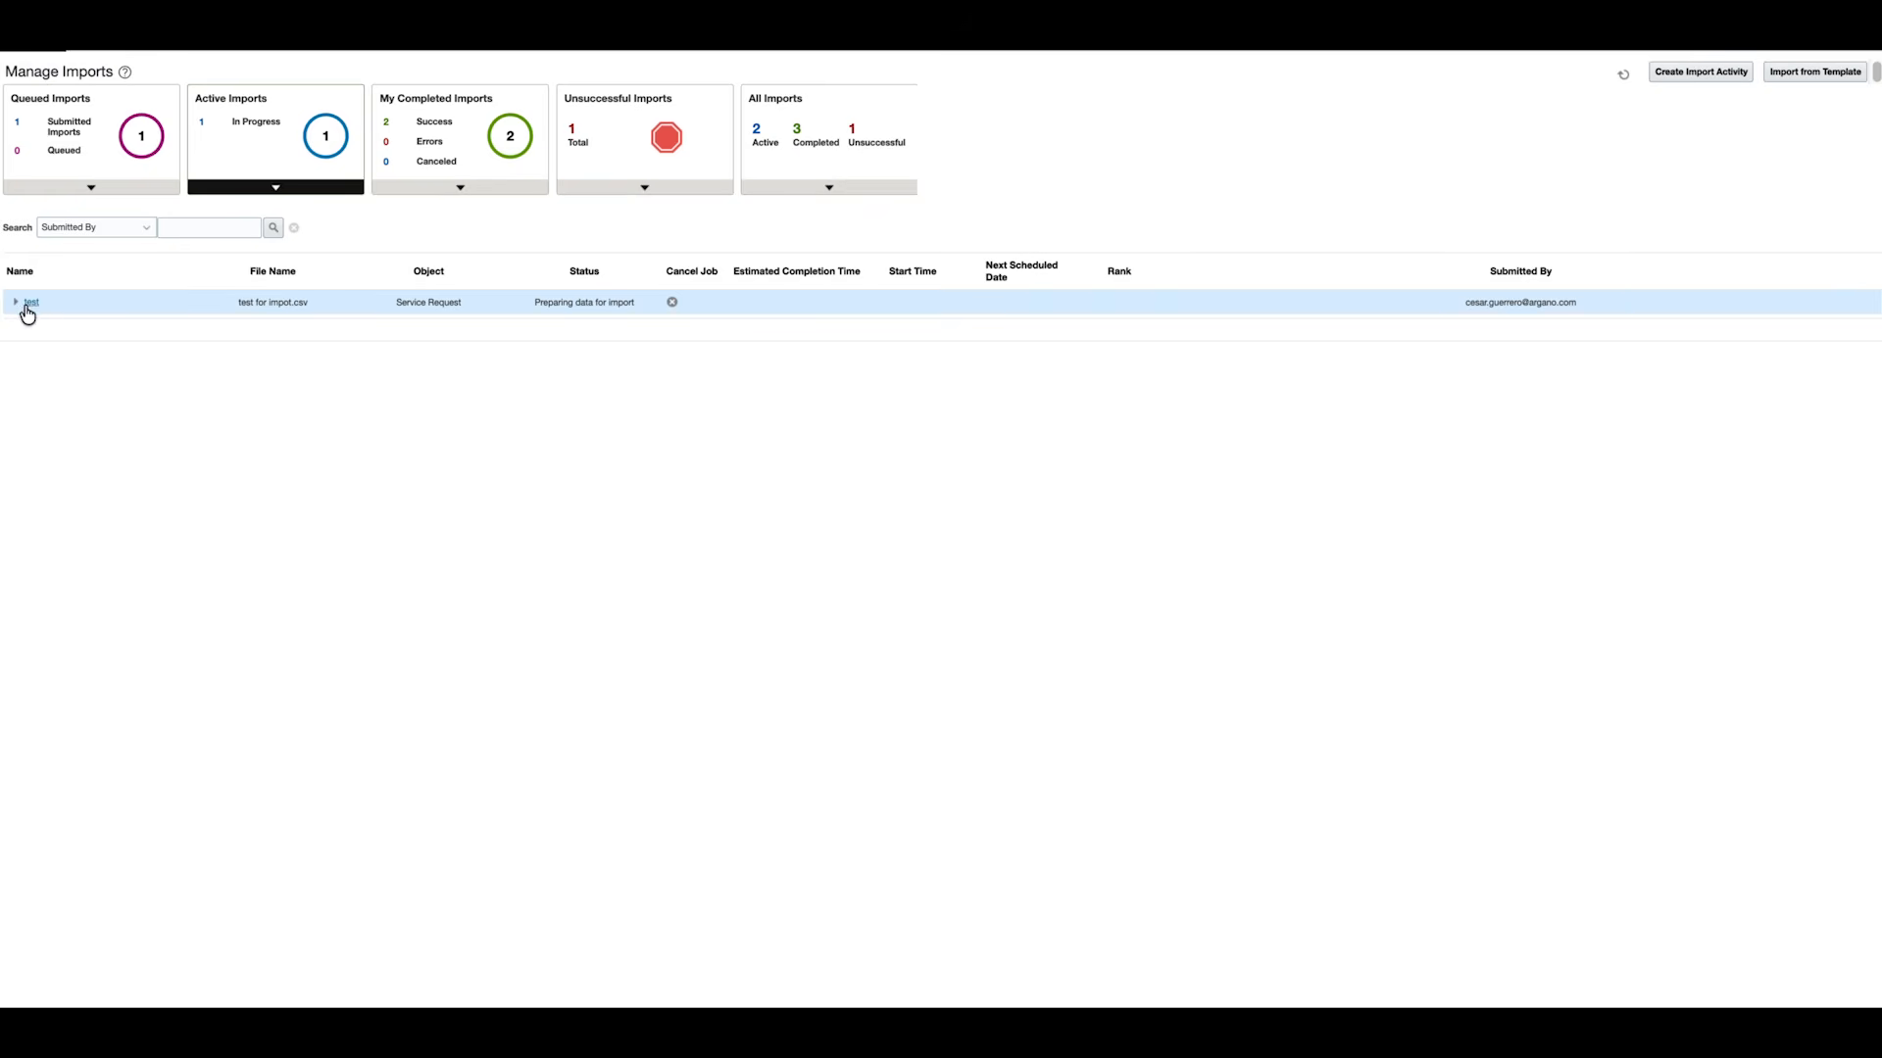
Review the completed imports and the unsuccessful imports, selecting SR Outage Import A.
left_click(467, 196)
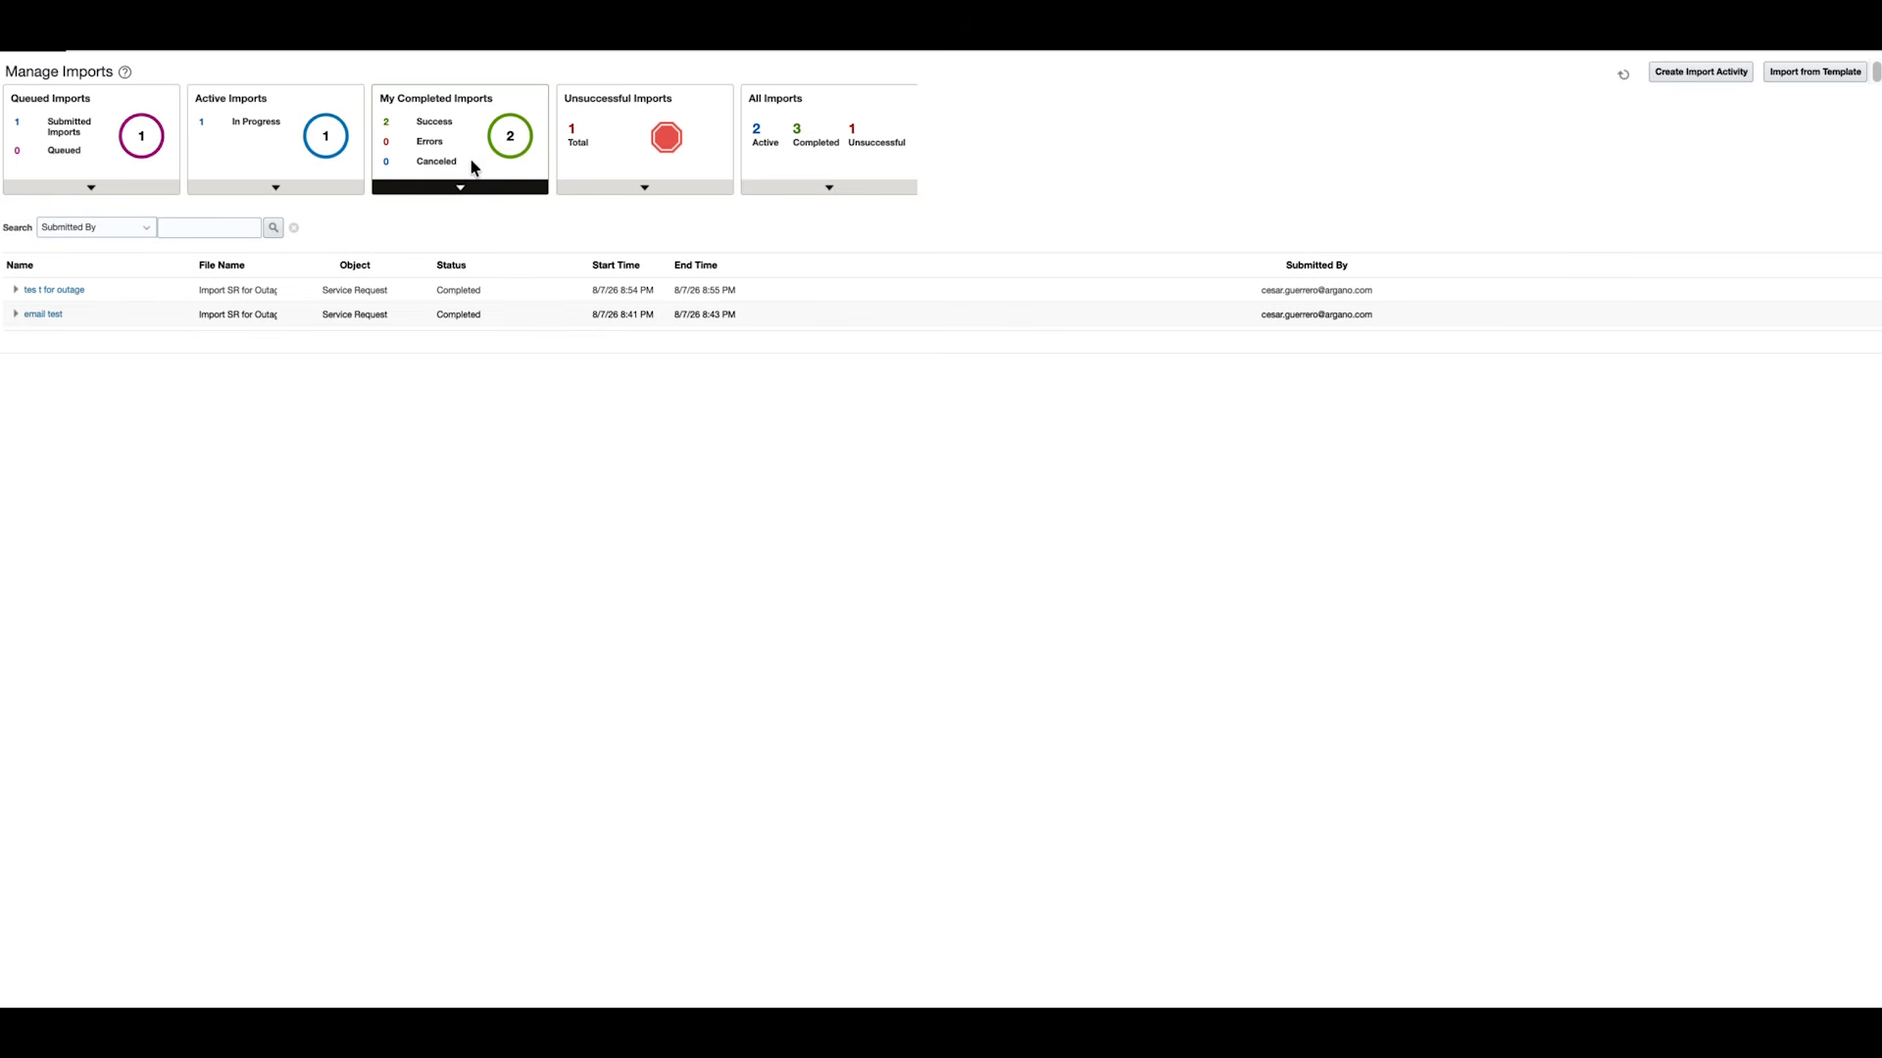
mouse_move(525, 130)
left_click(622, 188)
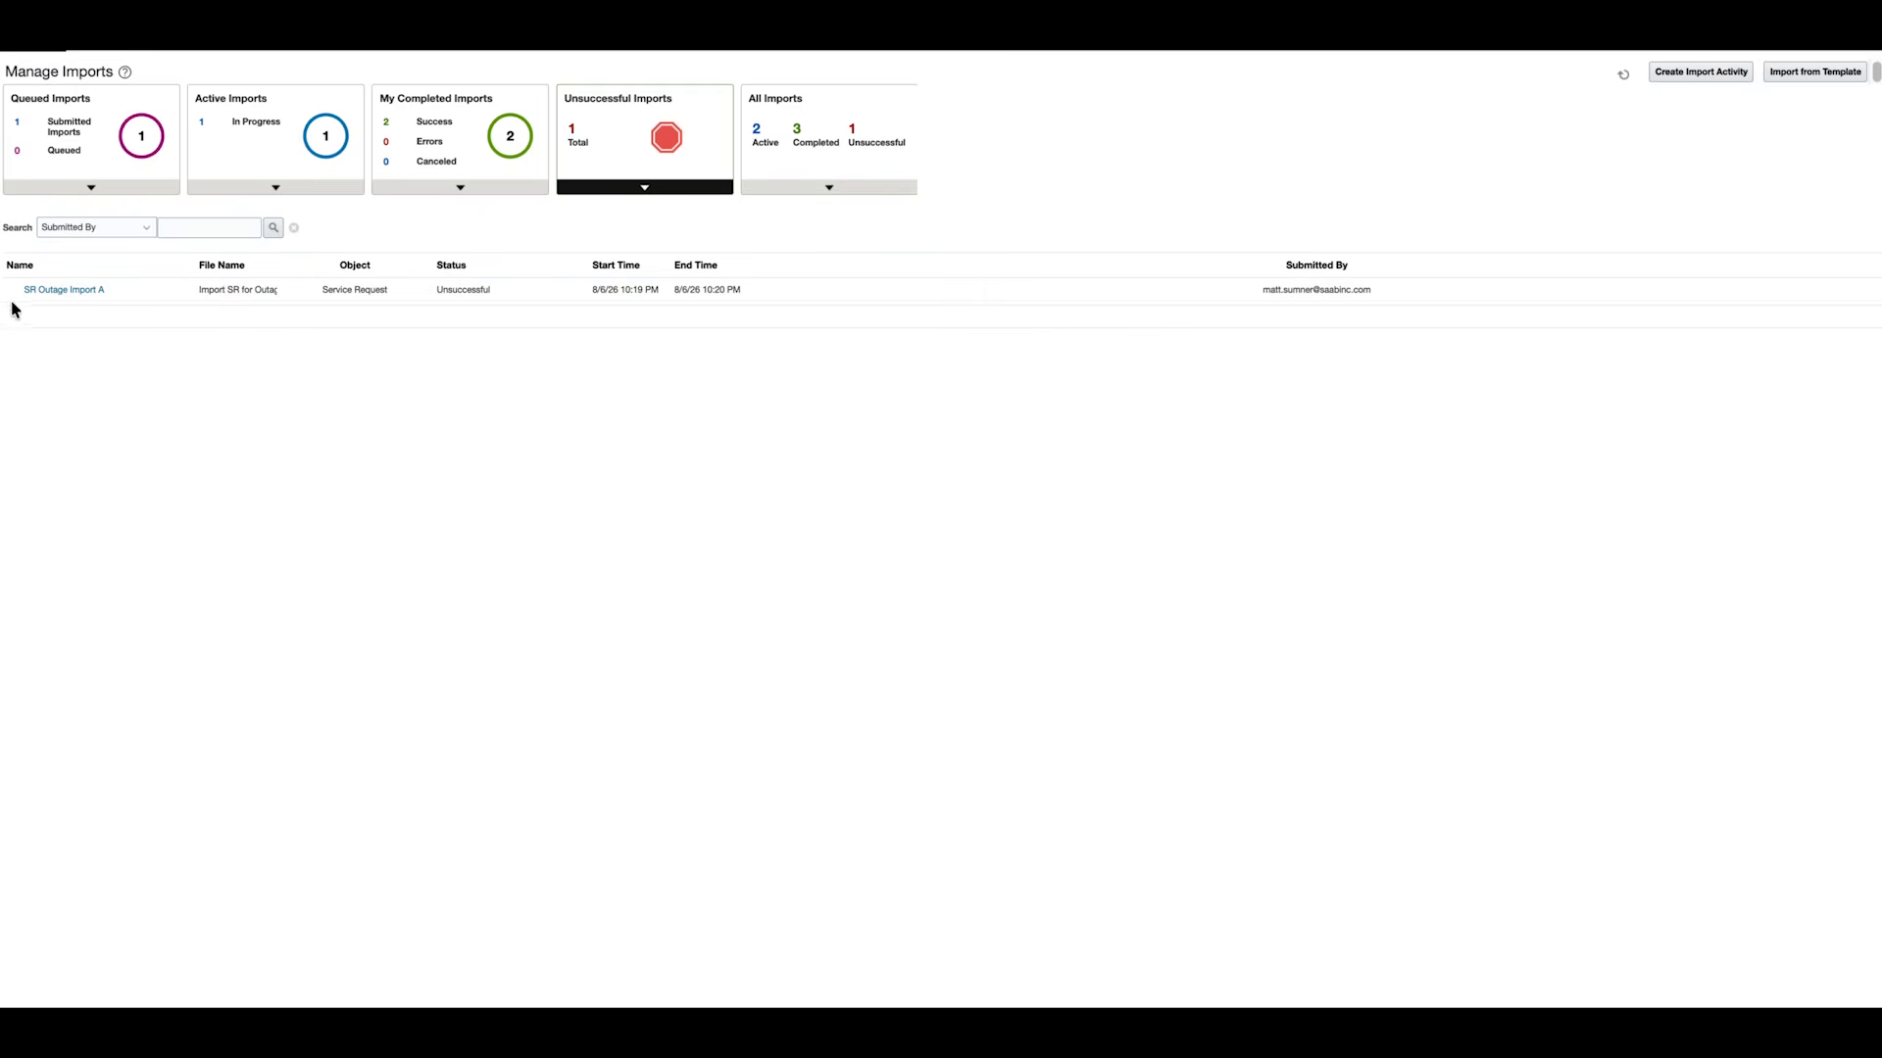
left_click(83, 295)
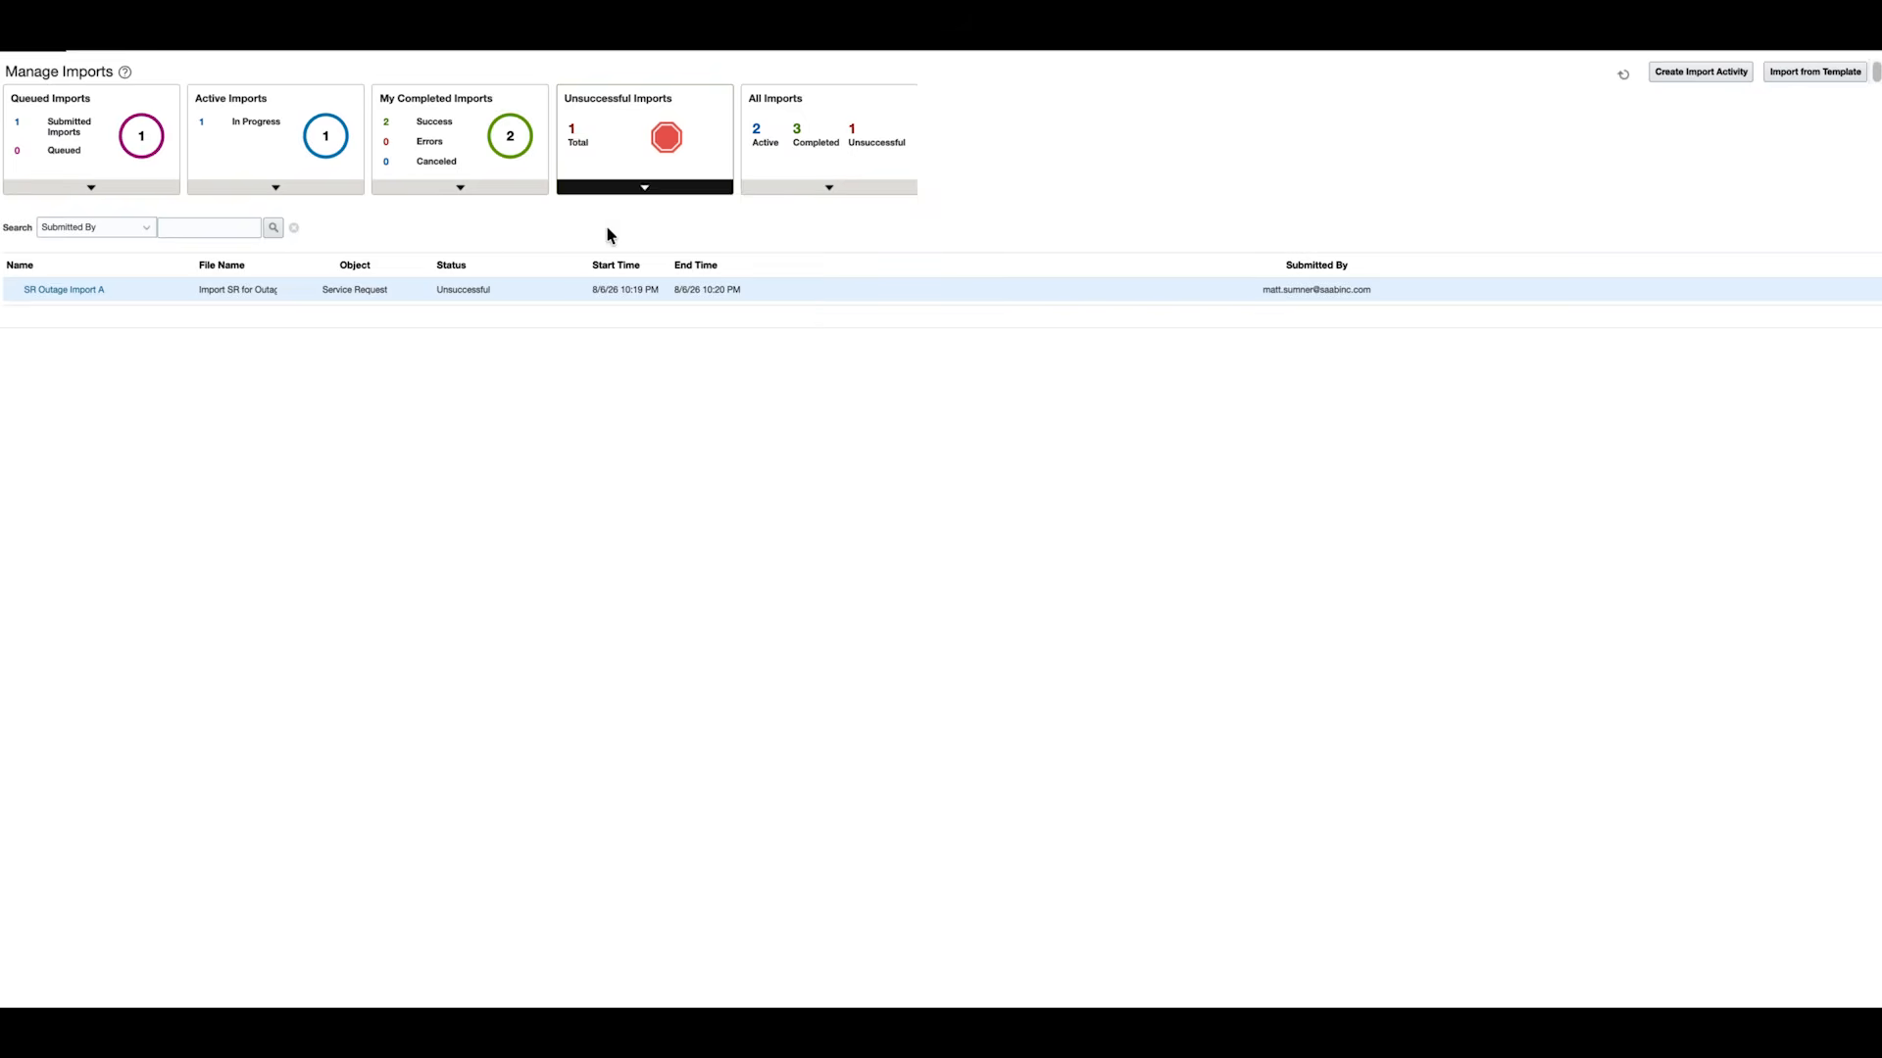
Return to the completed imports and refresh the list to check the submitted test import.
left_click(493, 191)
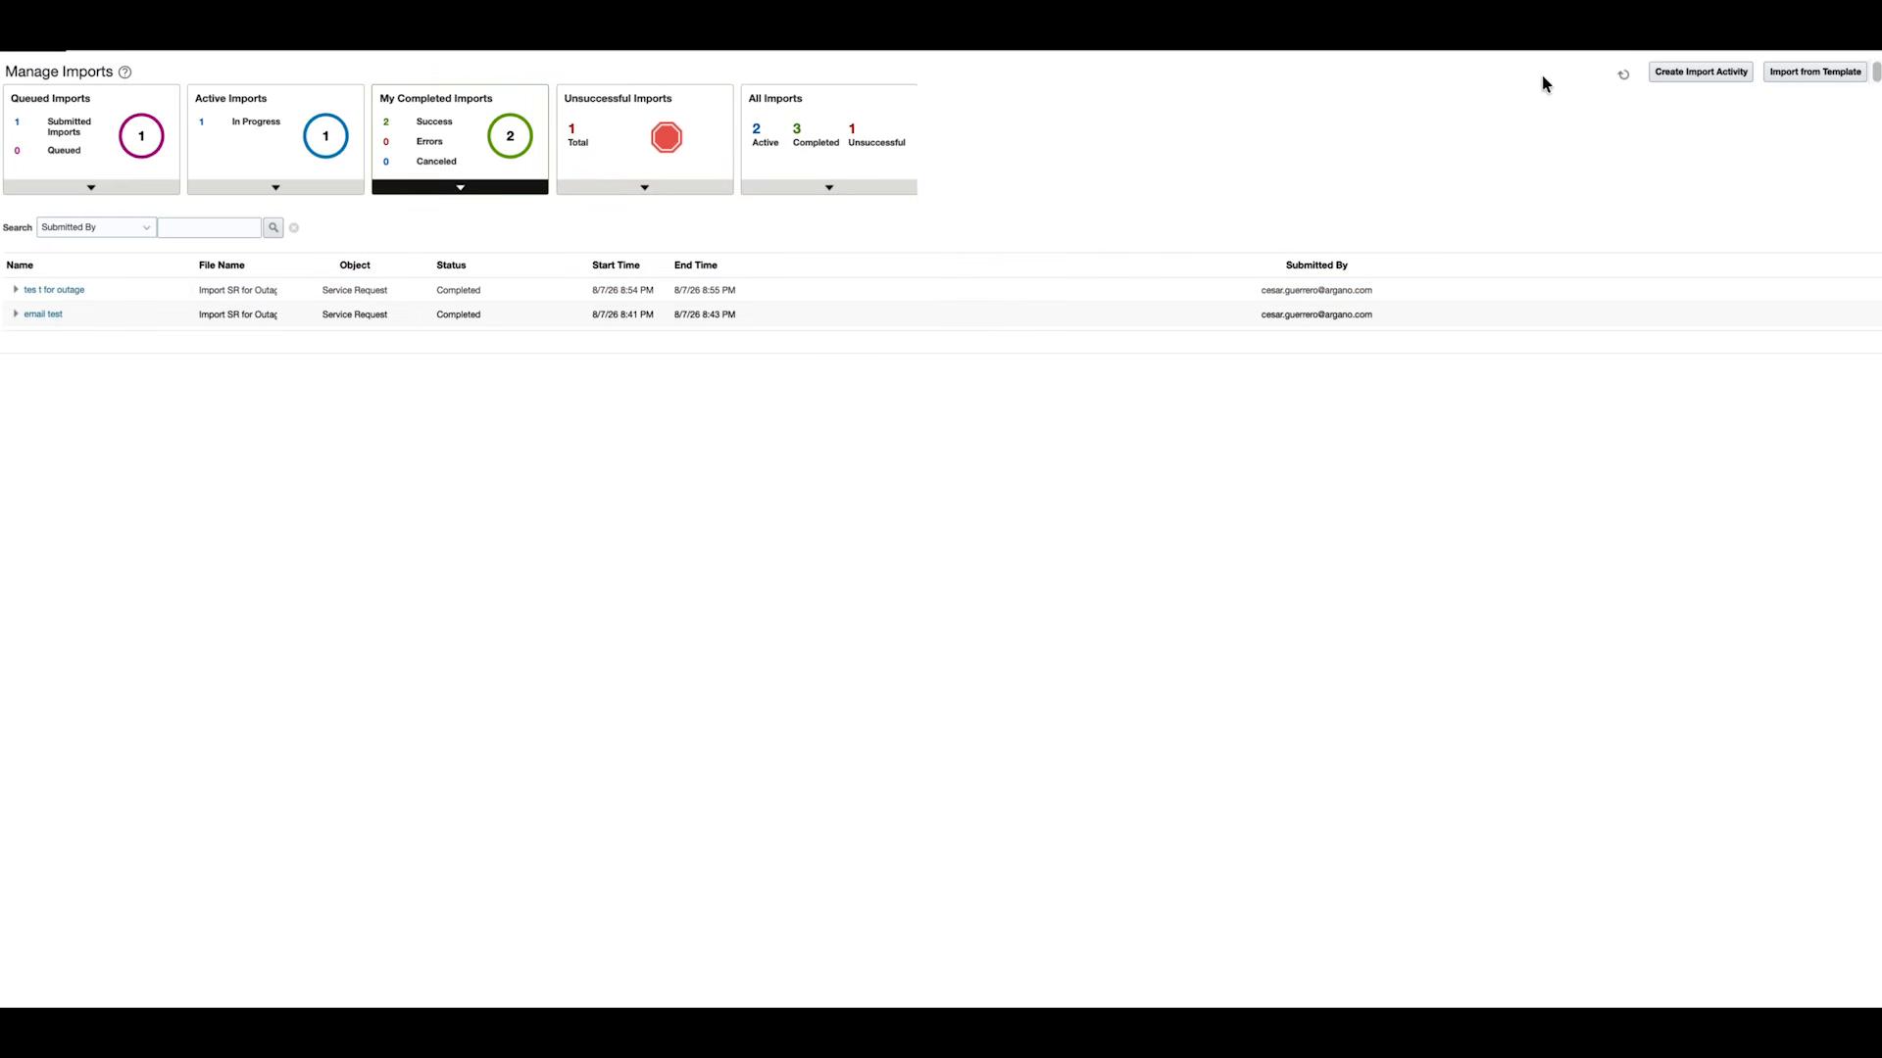
left_click(1619, 76)
left_click(1623, 76)
left_click(1624, 74)
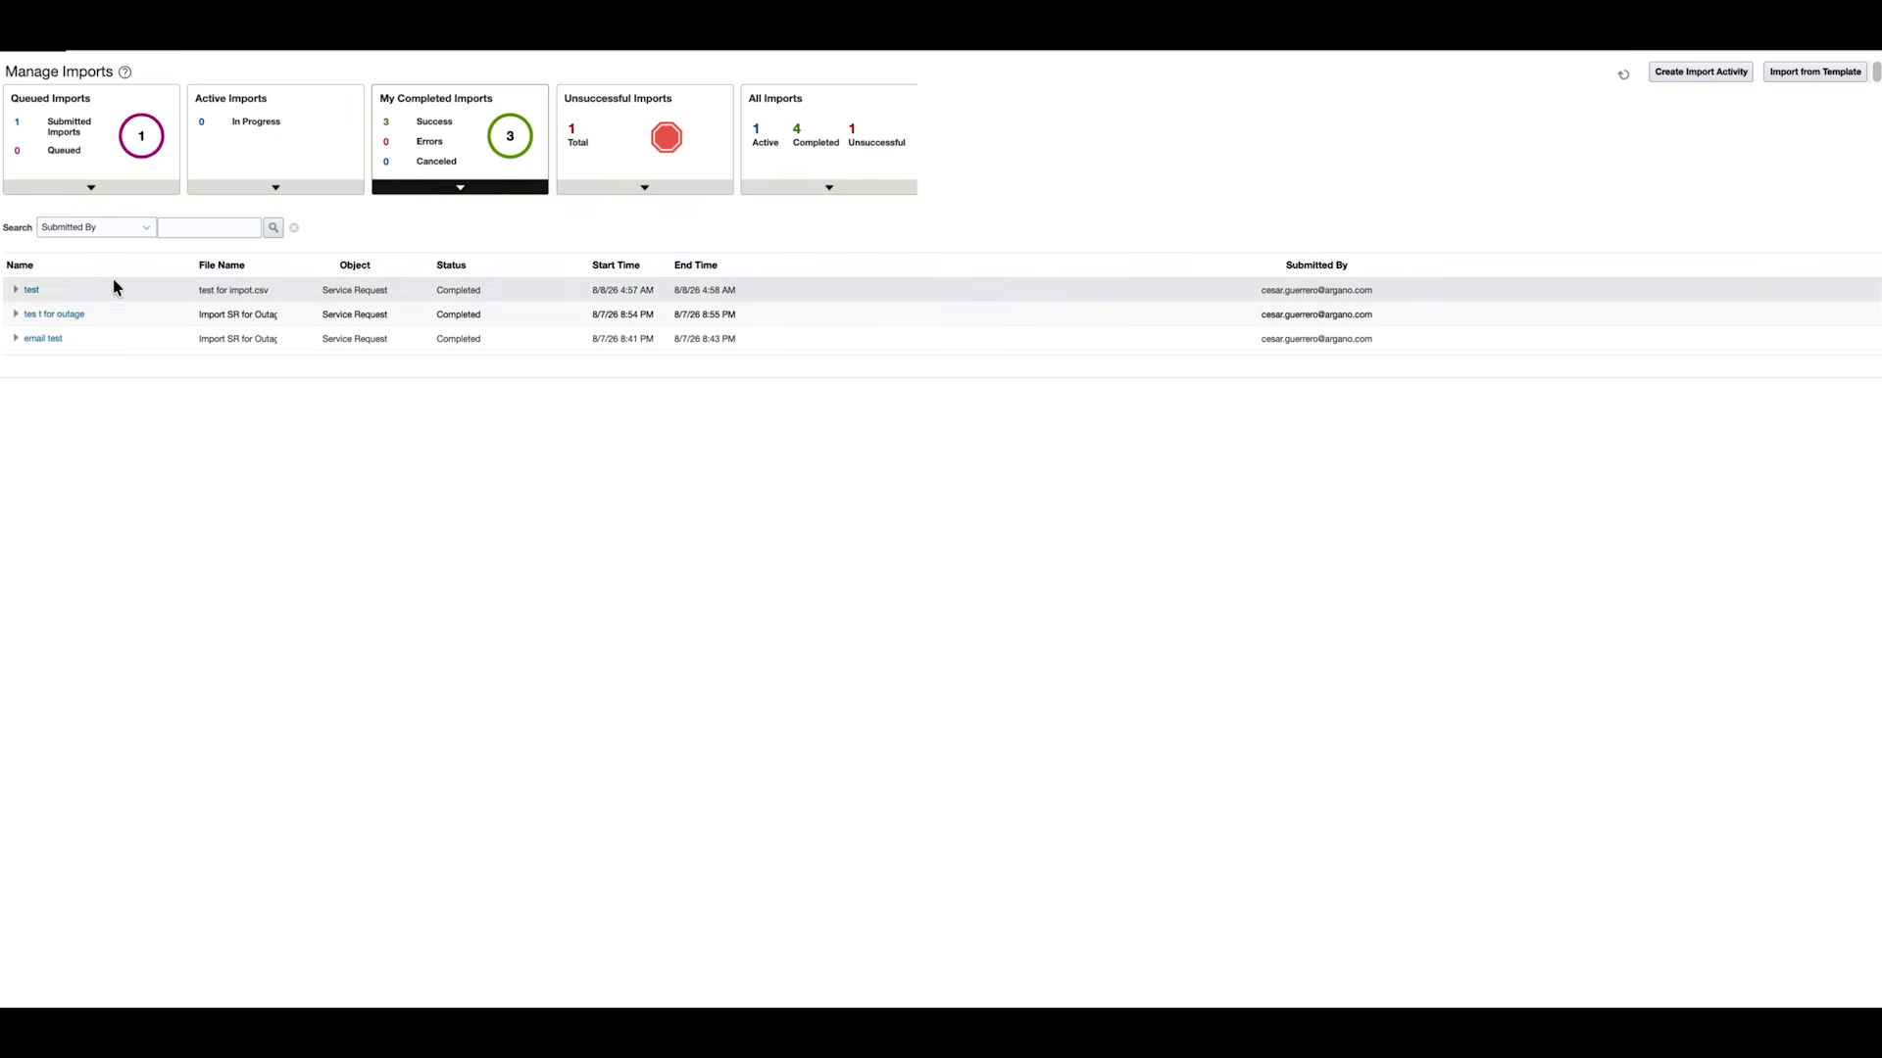
In Setup and Maintenance, search all tasks for "configure adaptive" and open the Configure Adaptive Search task.
left_click(1853, 29)
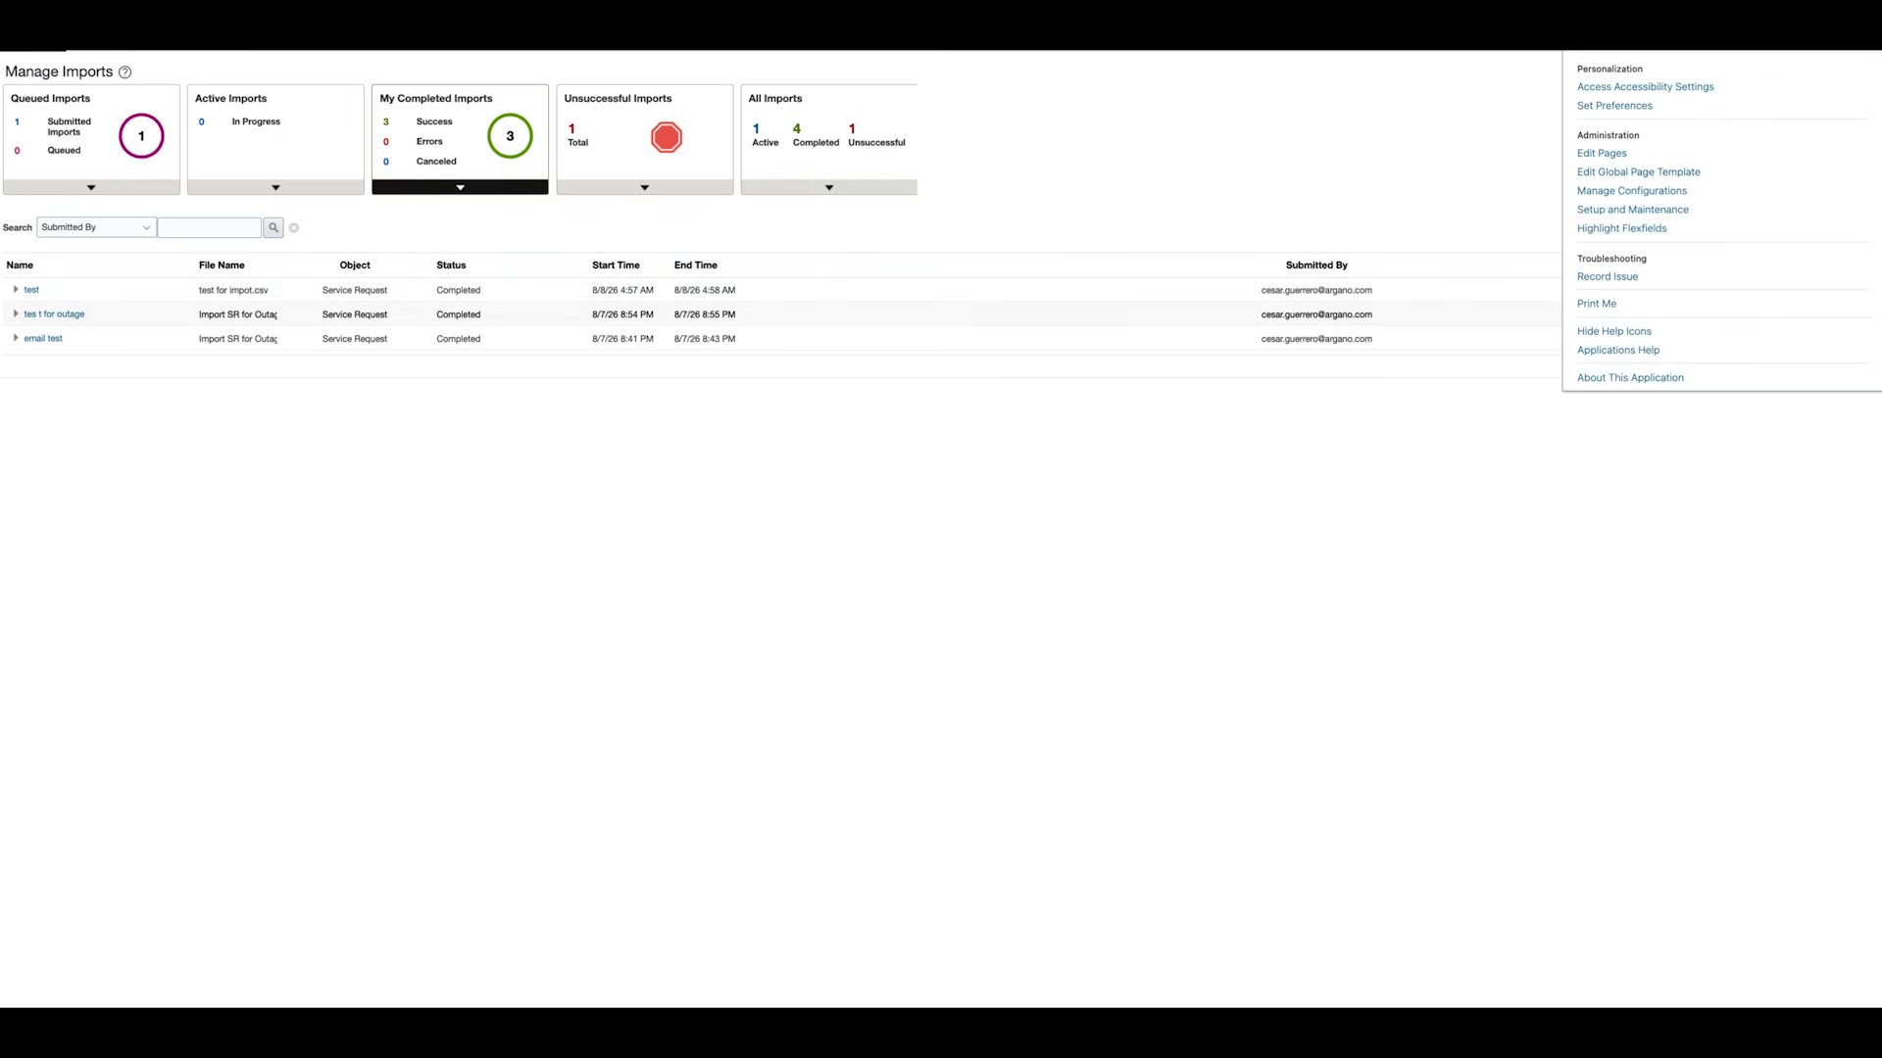
left_click(1612, 210)
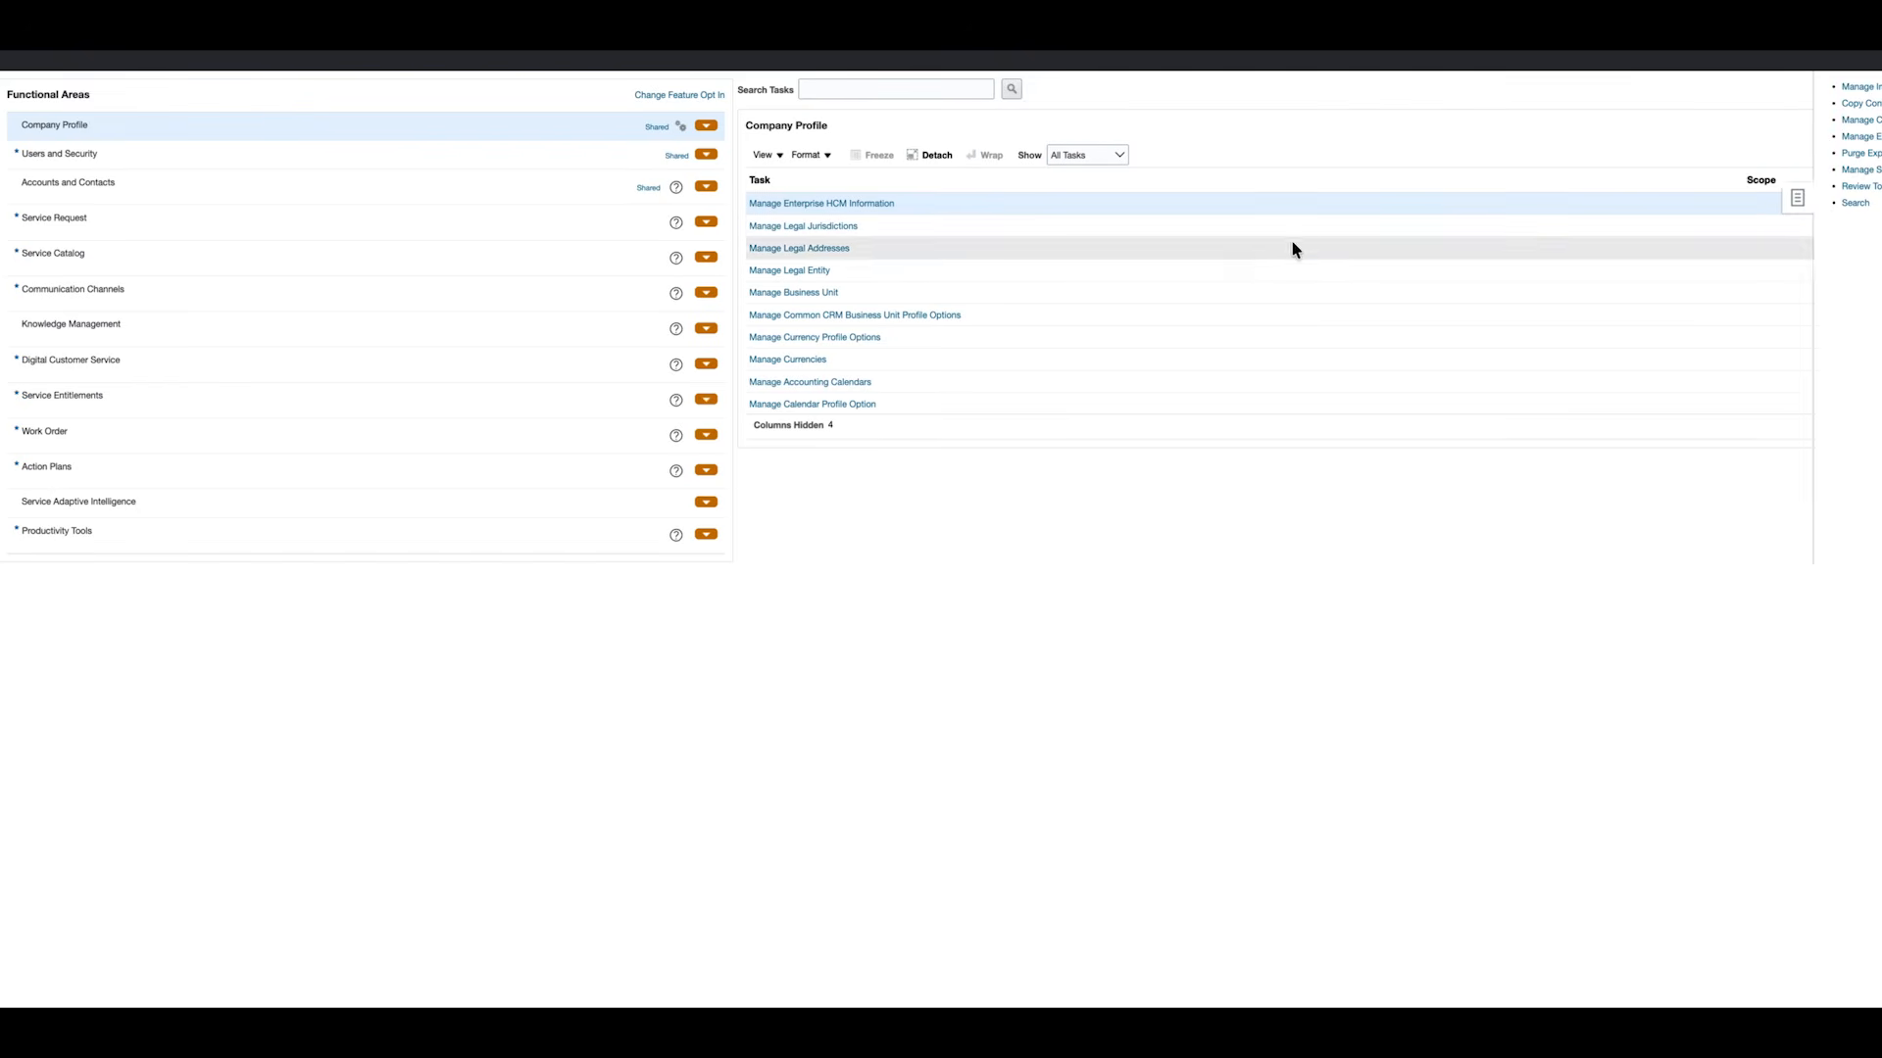
left_click(1583, 208)
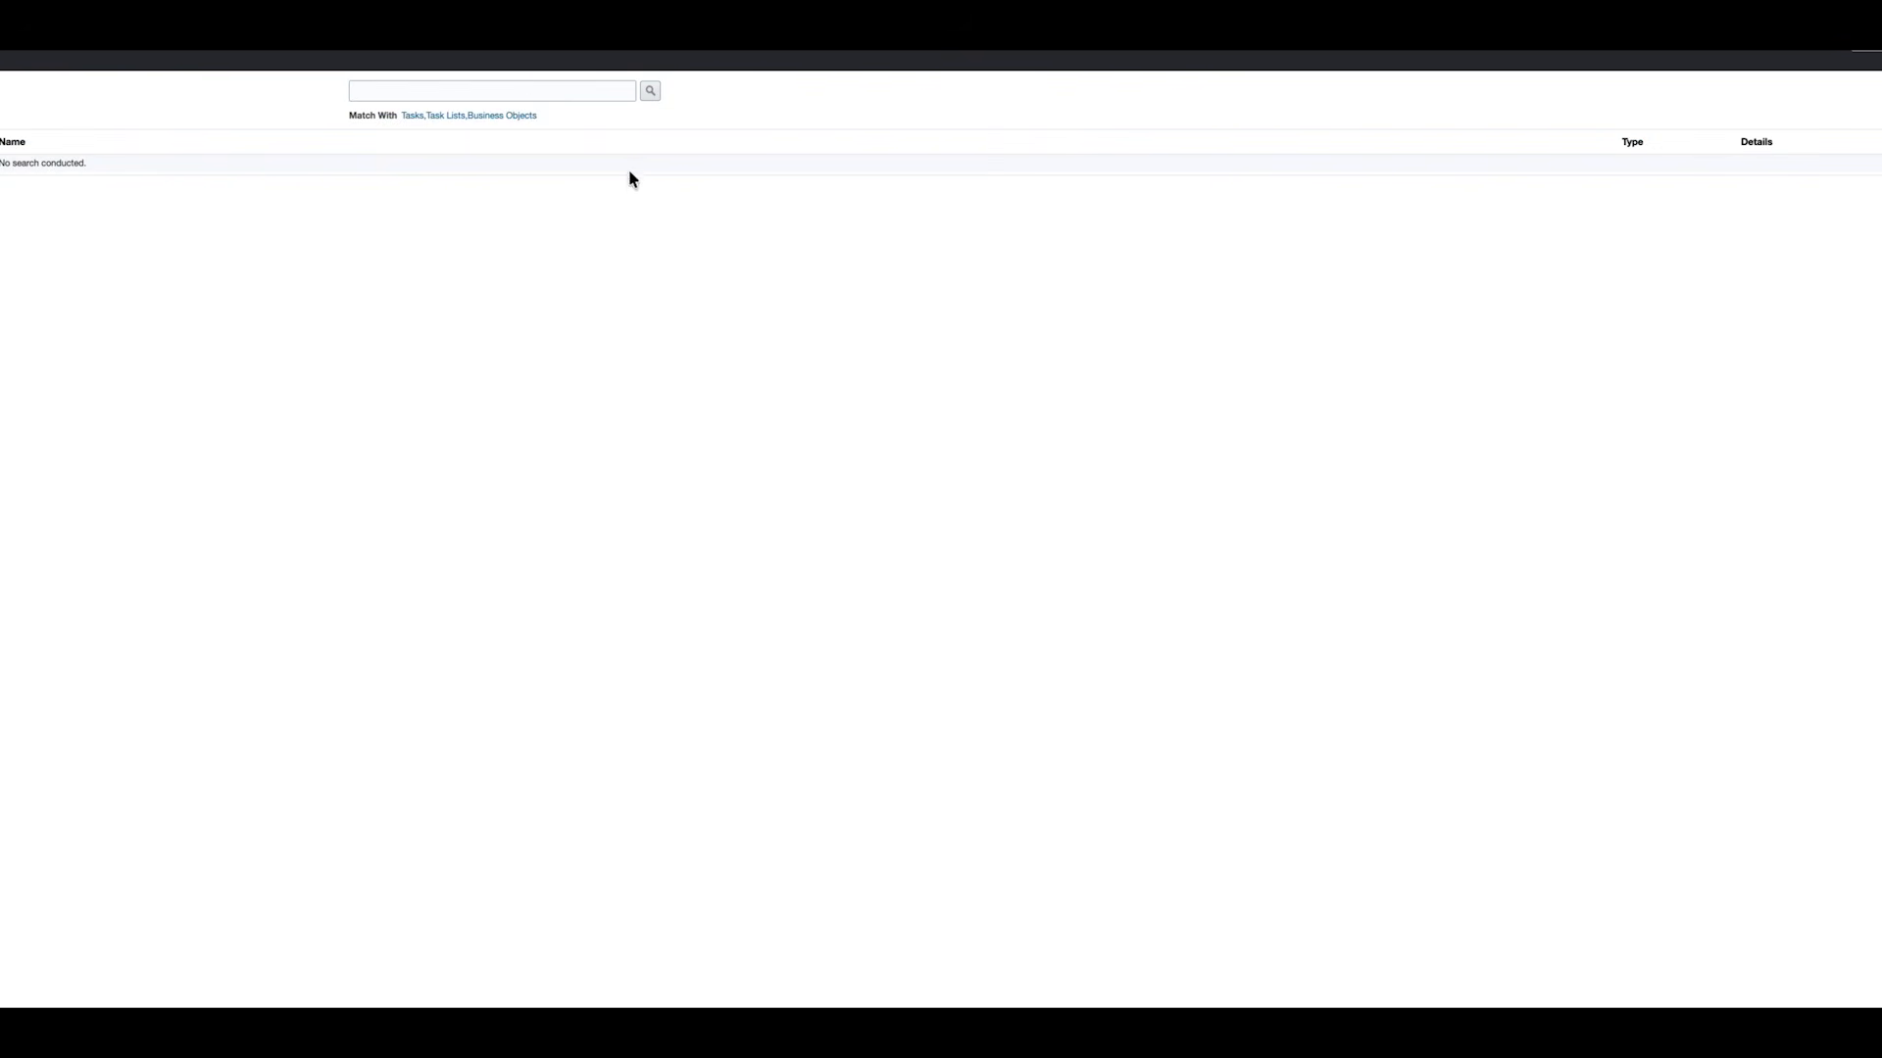
left_click(508, 86)
type("configure ada")
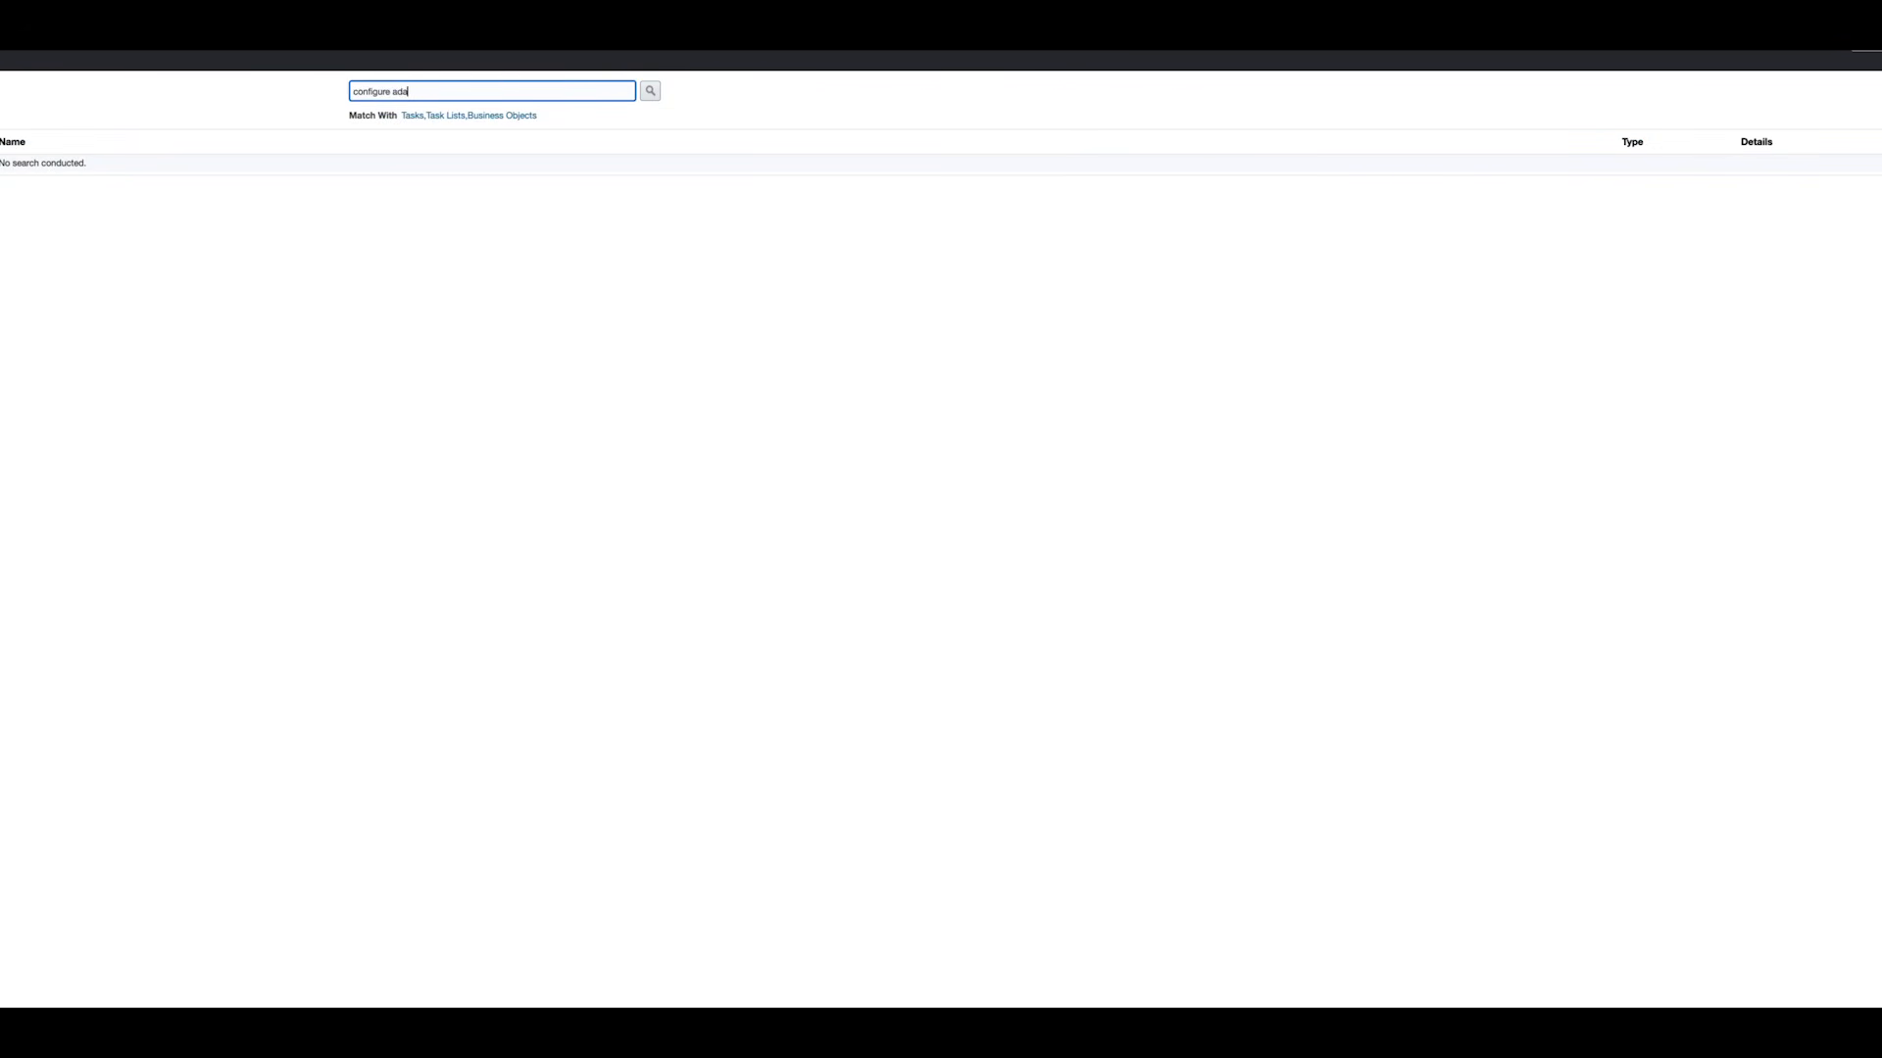
type("ptive")
key("Return")
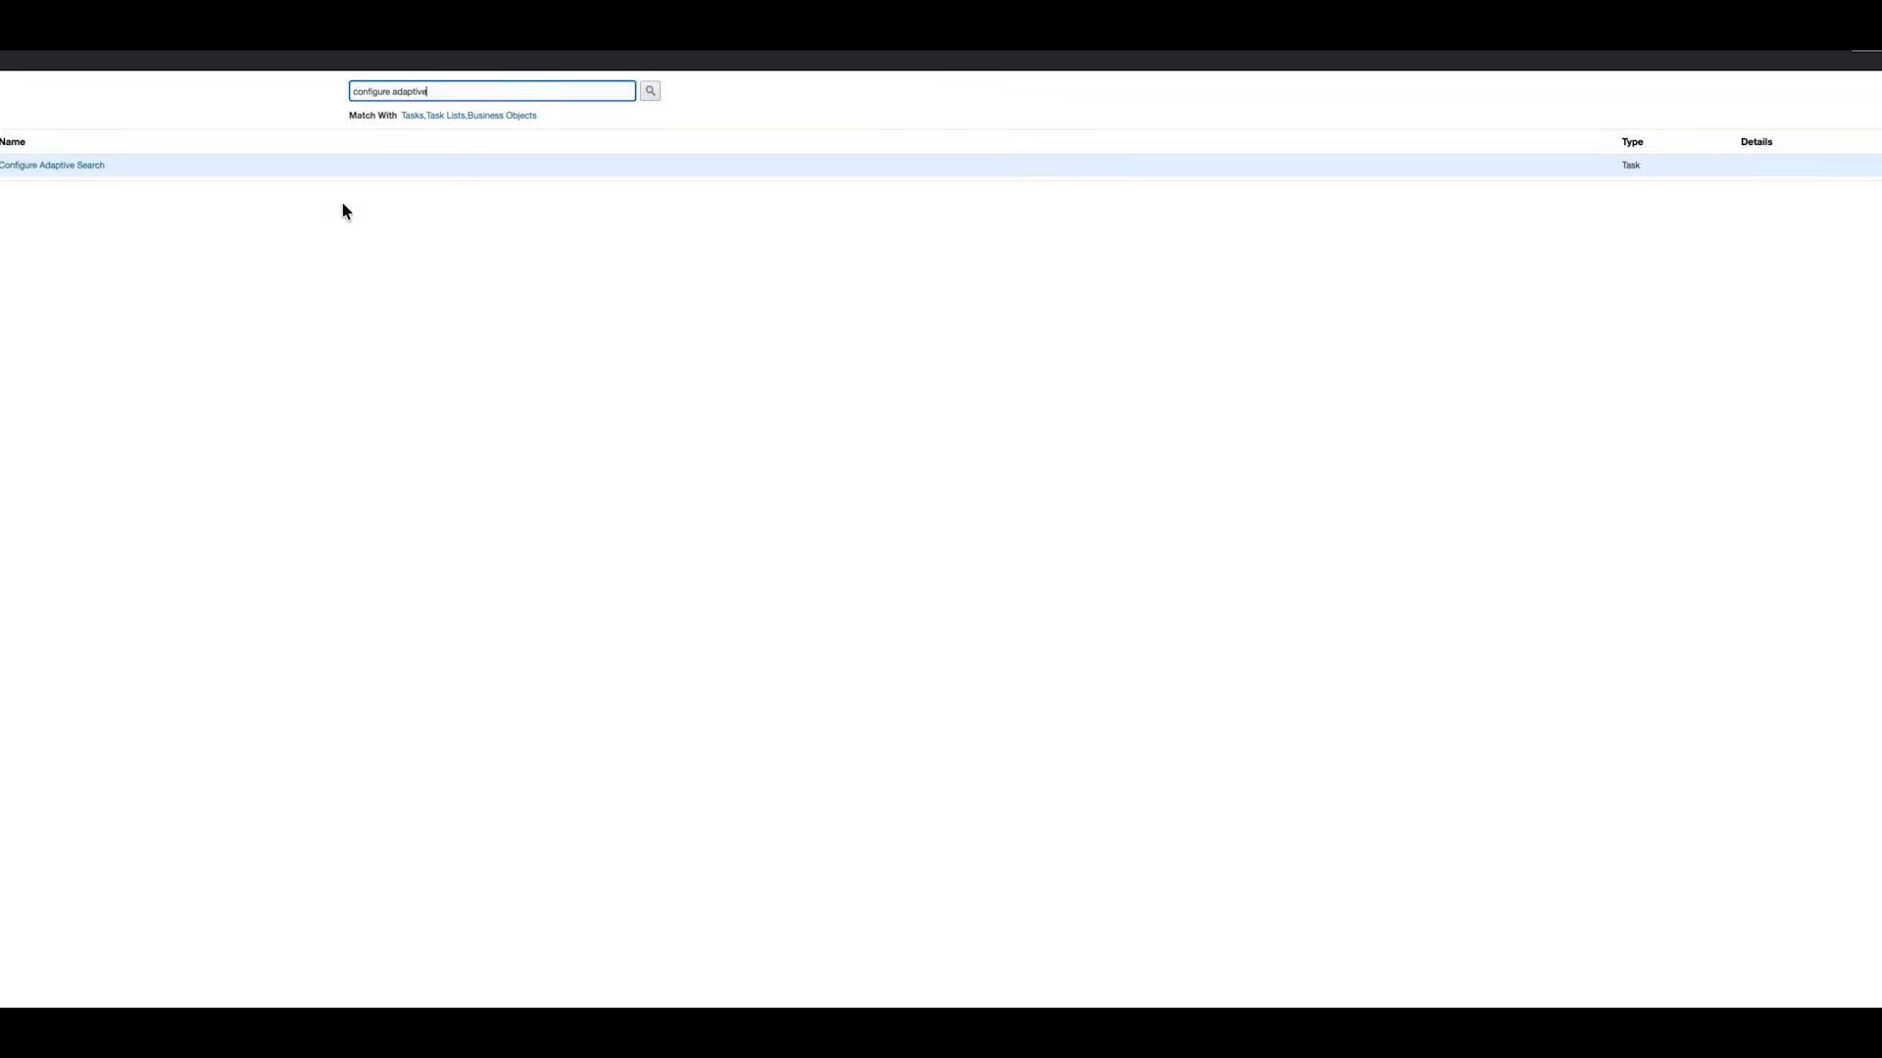
left_click(93, 169)
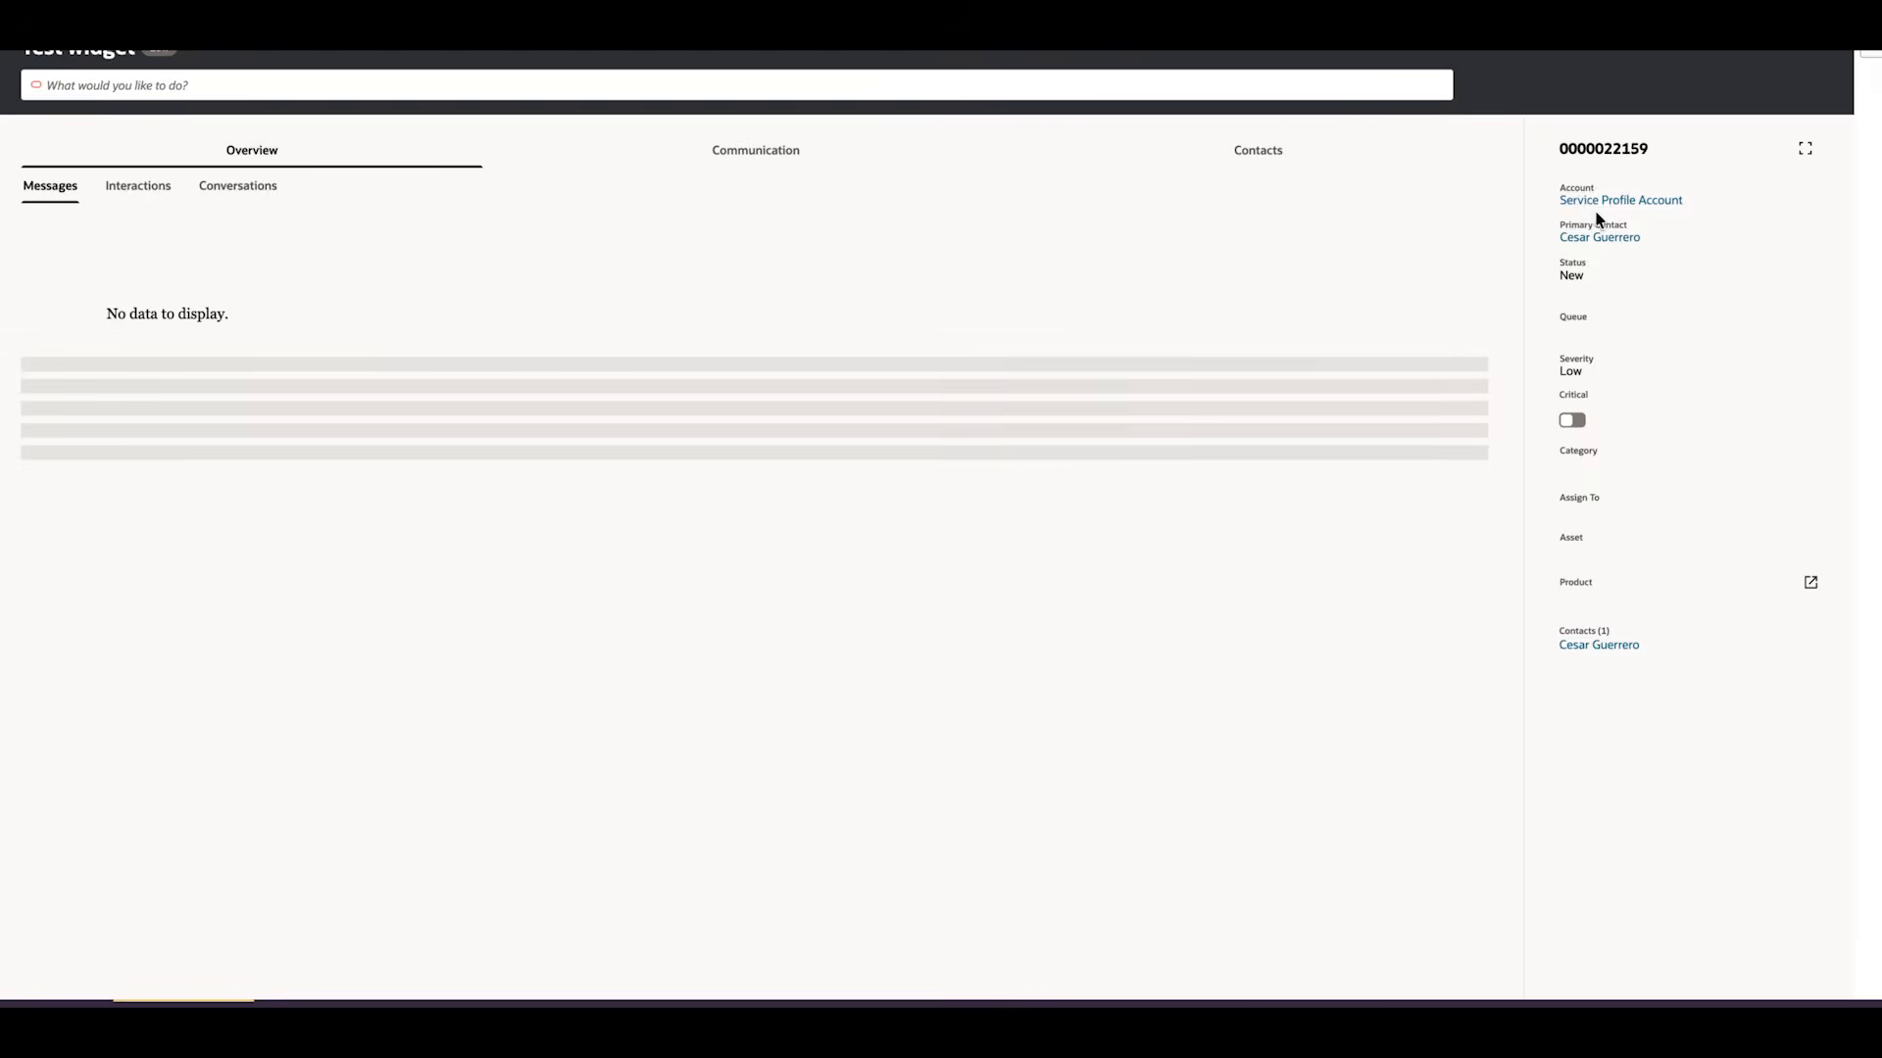
Expand the details of the imported Test widget service request and examine its customer, service profile and problem description fields.
left_click(1804, 144)
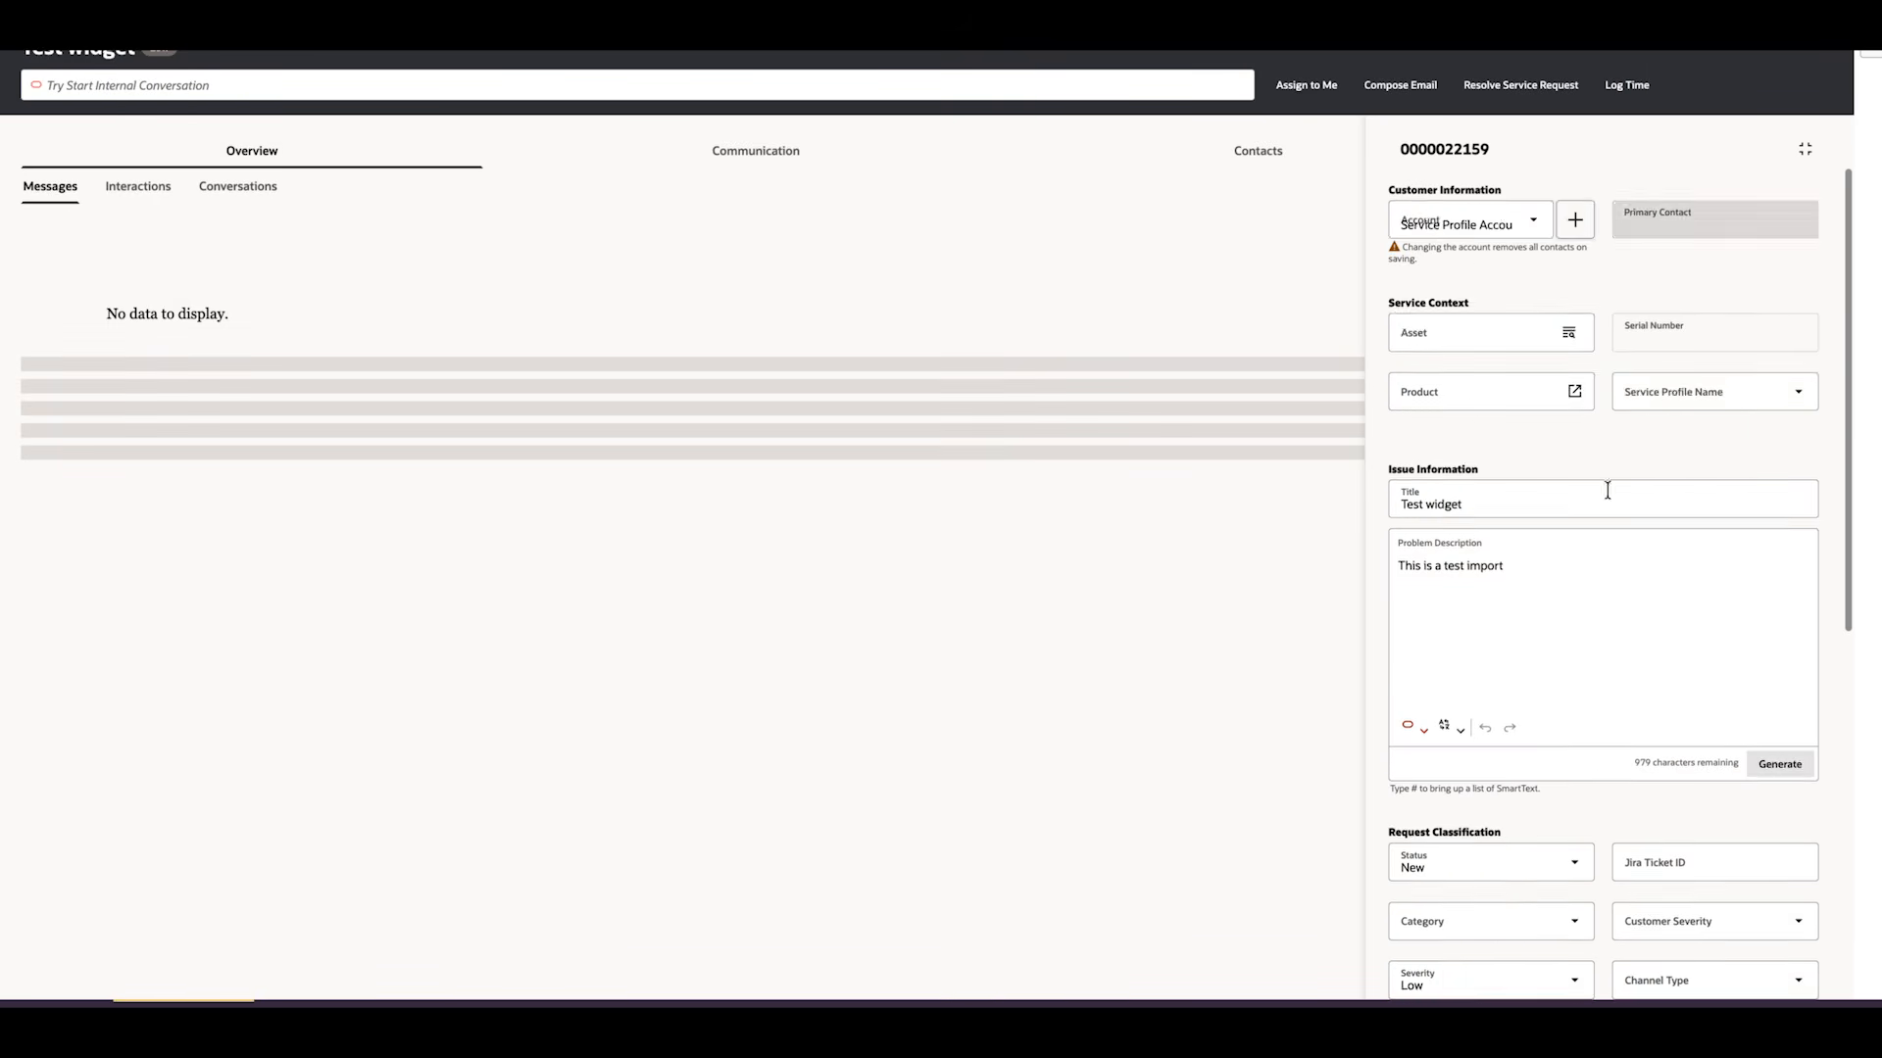
left_click(1537, 690)
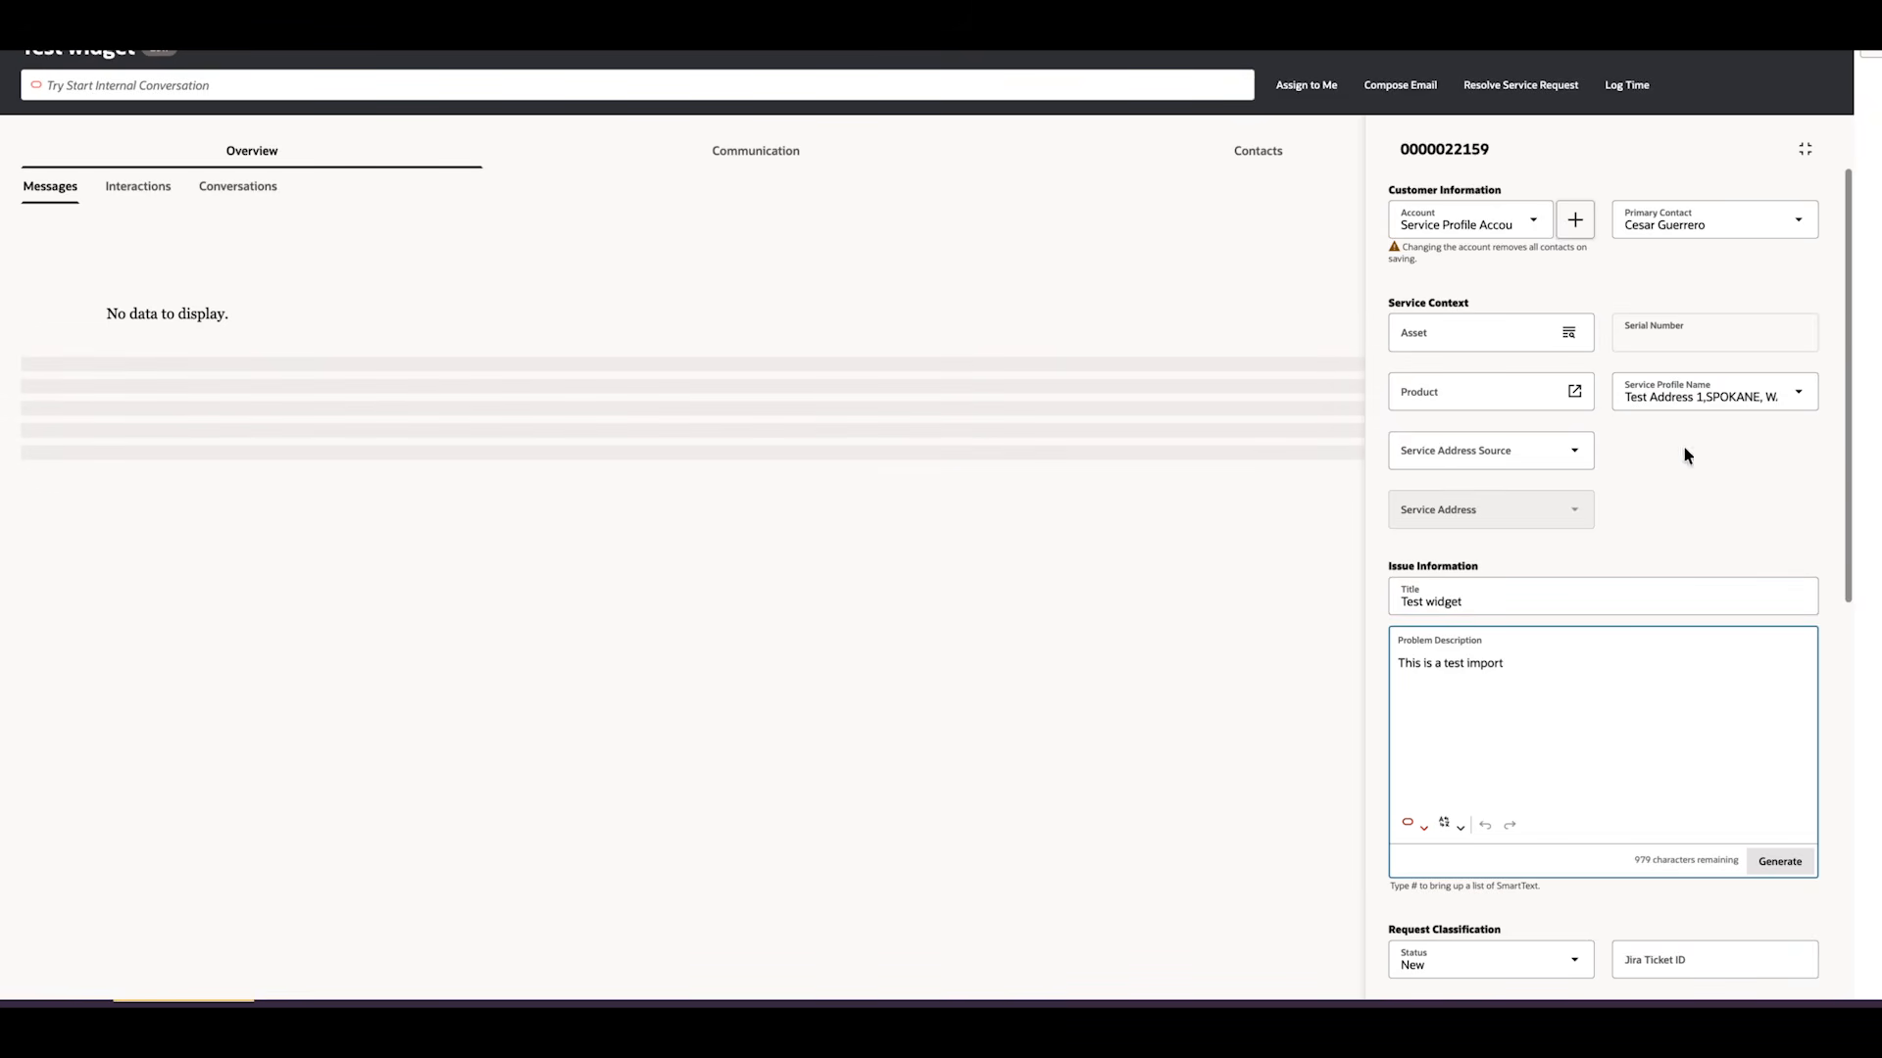